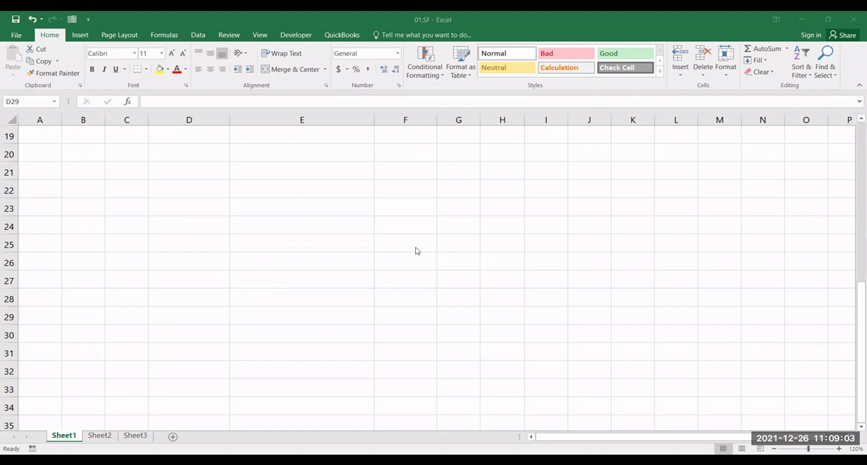
Step: Enter 16384 in cell E6 beside the COLUMNS label
scroll(428, 284, "up", 5)
scroll(175, 227, "up", 1)
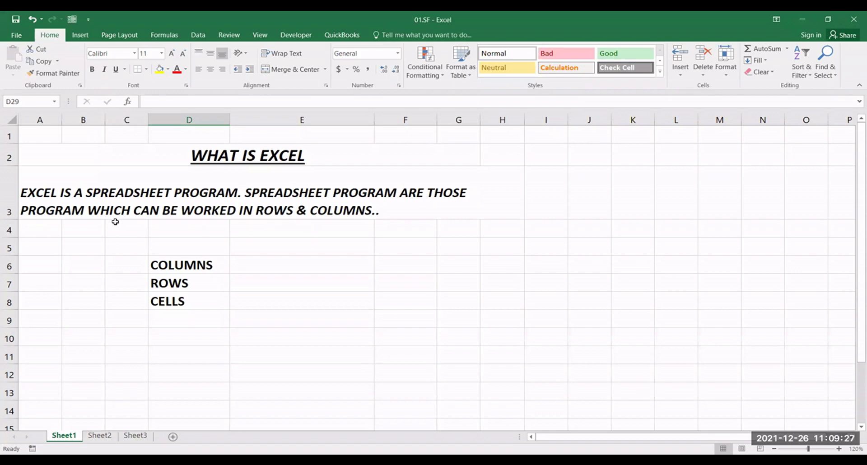
key("alt+Tab")
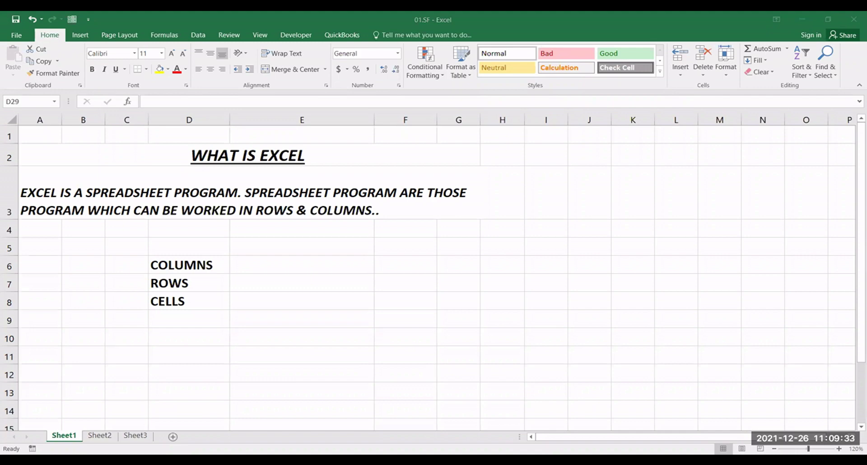
left_click(149, 360)
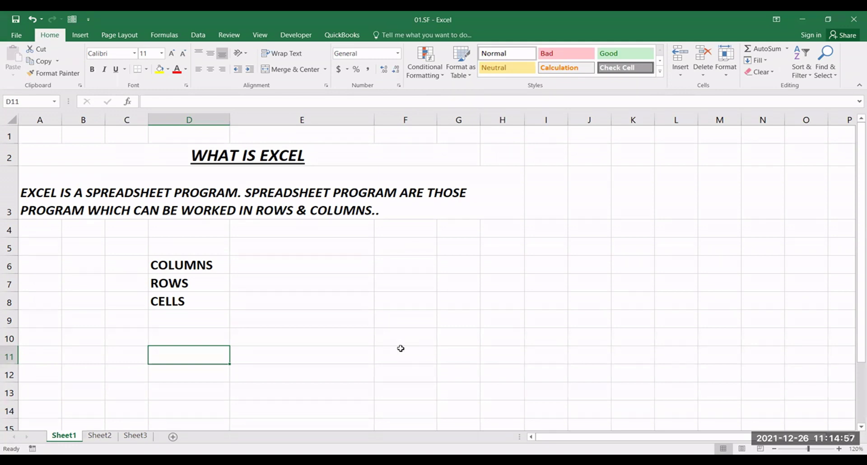
left_click(109, 401)
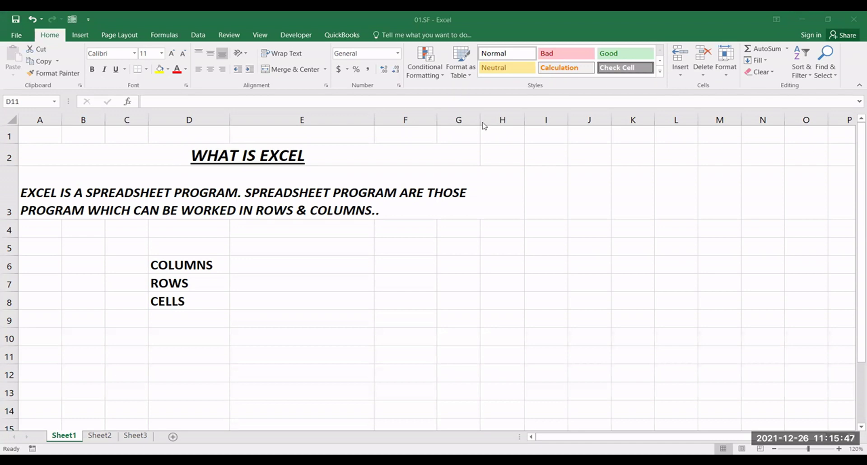
left_click(344, 266)
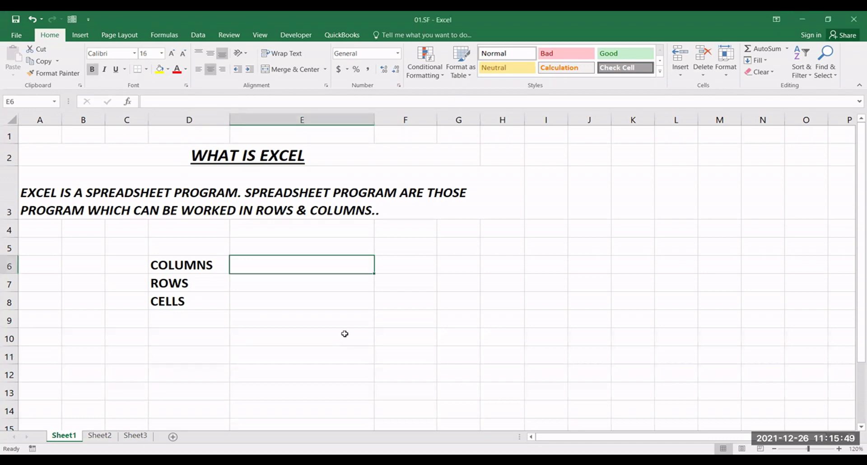
type("16384")
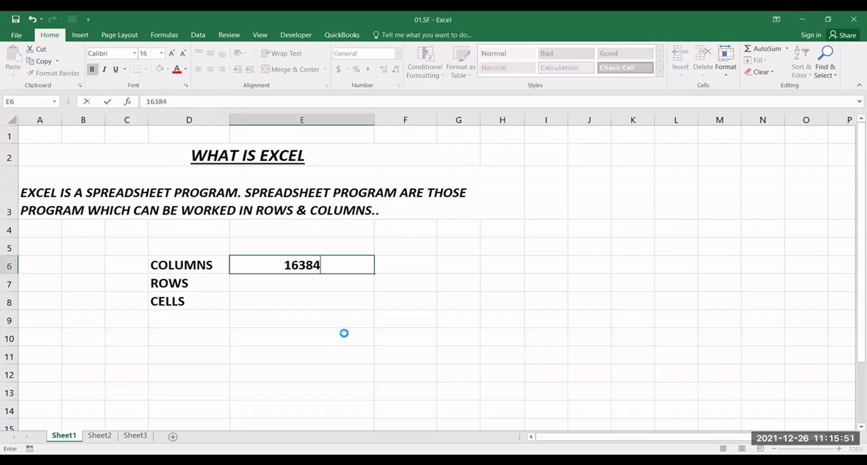
key("Return")
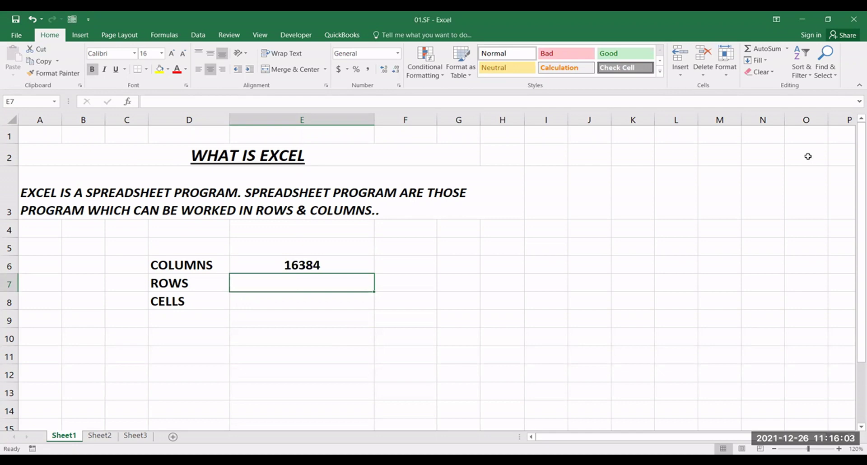
Step: Go along row 7 to the worksheet's last column and return to column A to examine the column extent
key("Right")
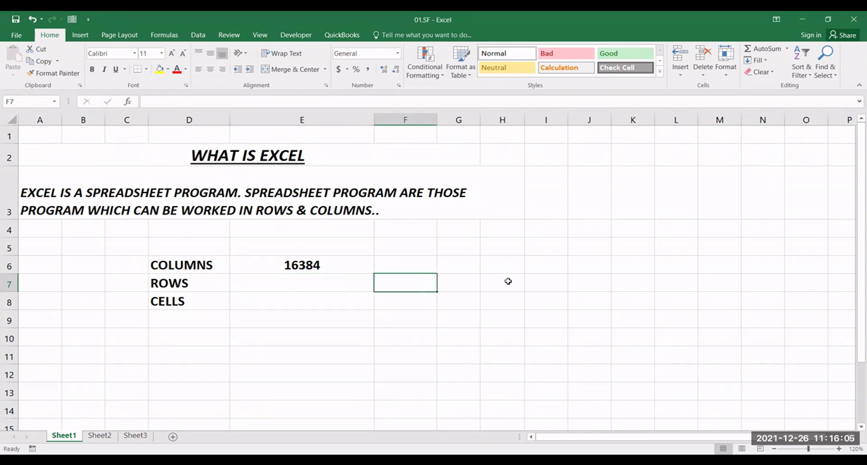
key("Right")
key("Right")
key("Right")
key("Right")
key("Right")
key("Right")
key("Right")
key("Right")
key("Right")
key("Right")
key("Right")
key("Right")
key("Right")
key("Right")
key("Right")
key("Right")
key("Right")
key("Right")
key("Right")
key("Right")
key("Right")
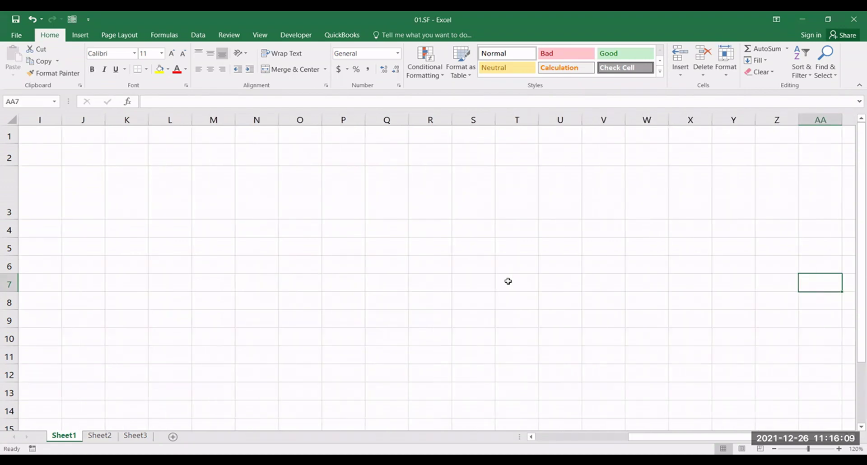
key("Right")
key("Right")
key("Right")
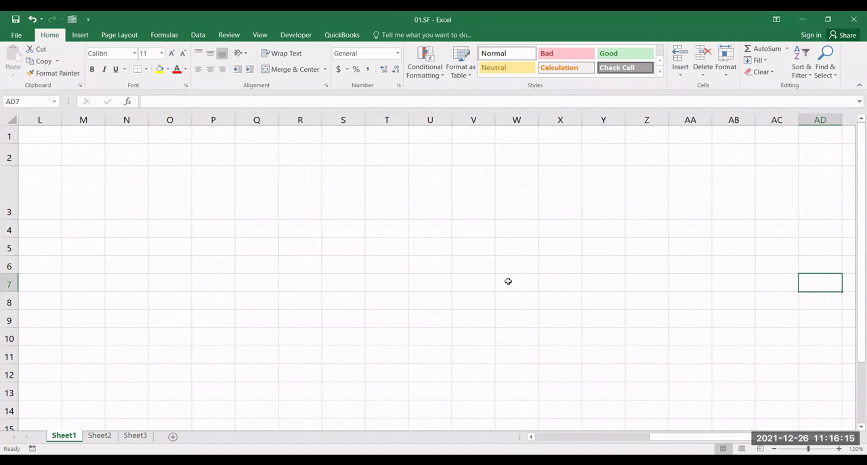
key("ctrl+Right")
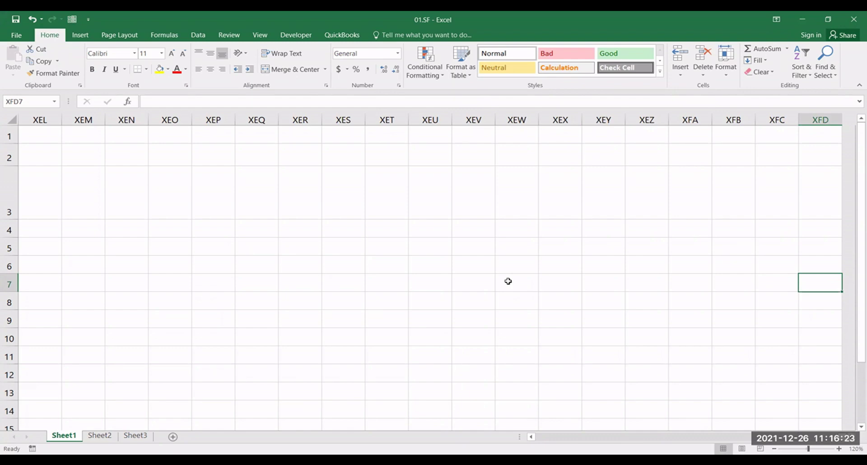
key("ctrl+Left")
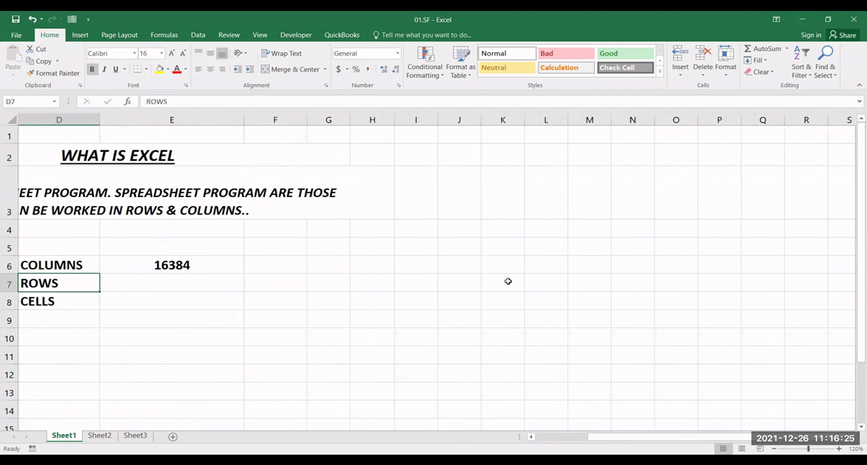
key("ctrl+Left")
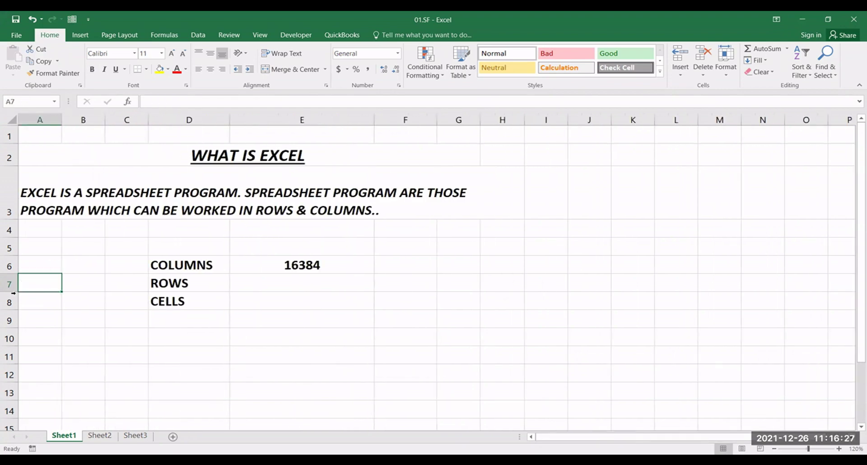
Step: Enter 1048576 in cell E7 beside the ROWS label
left_click(299, 279)
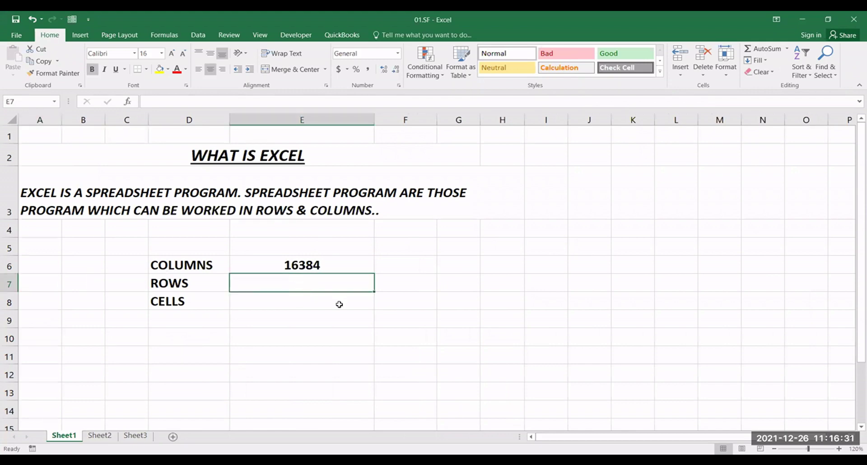
type("10")
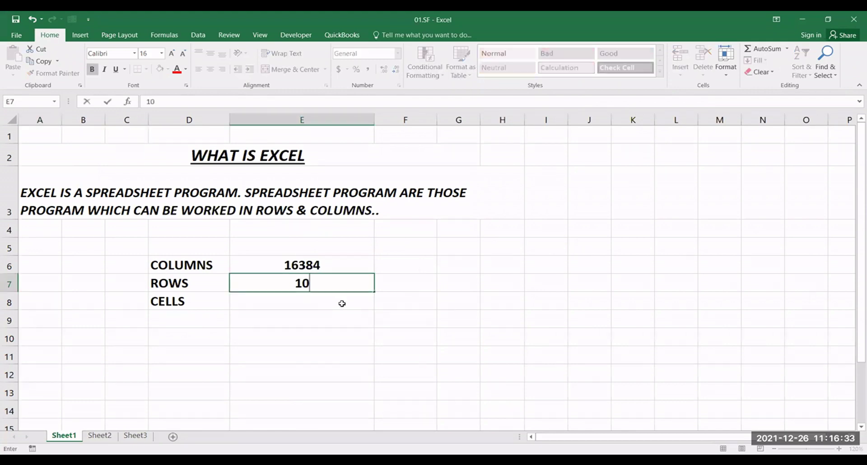
type("48576")
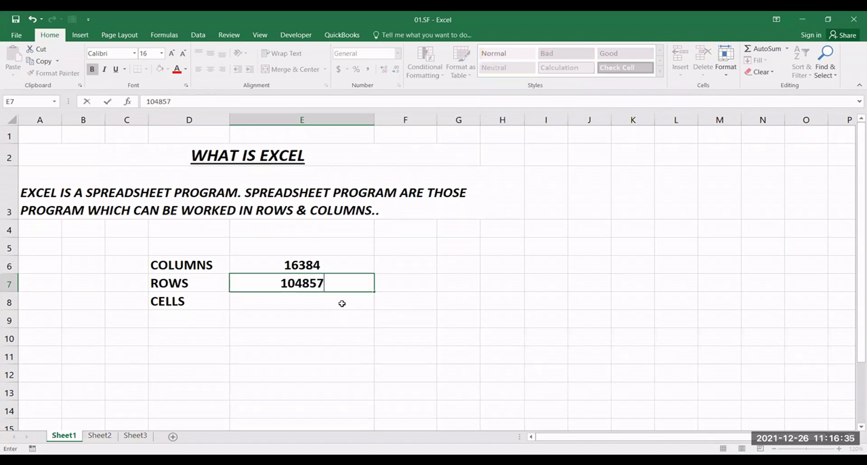
key("Return")
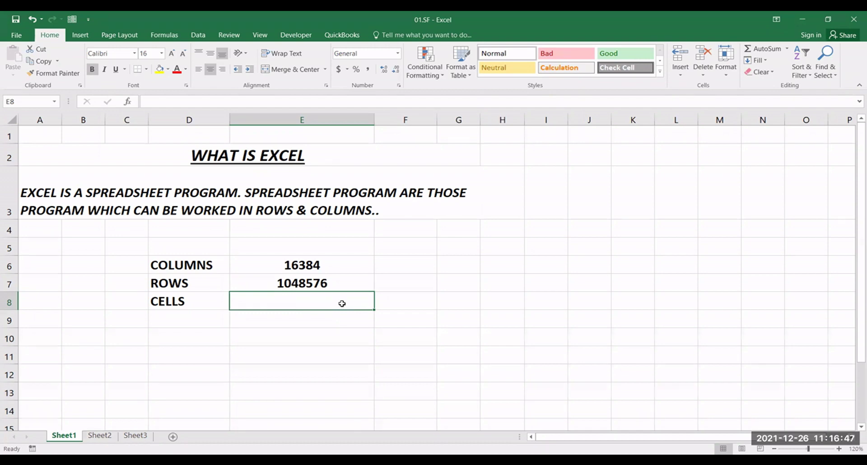
Step: Go down column E to the worksheet's last row and return to row 1 to examine the row extent
key("ctrl+Down")
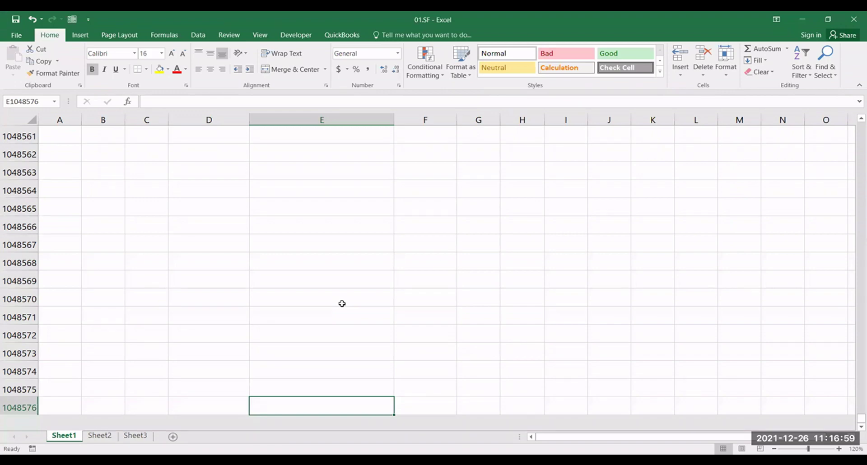
key("ctrl+Up")
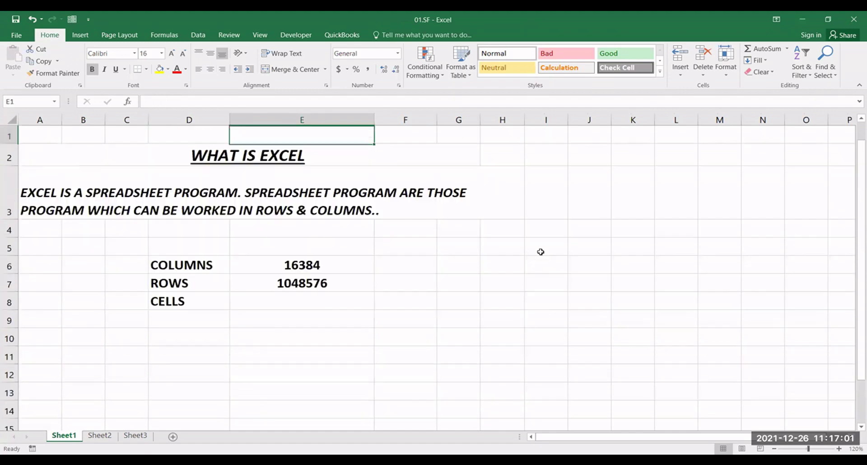
left_click(541, 252)
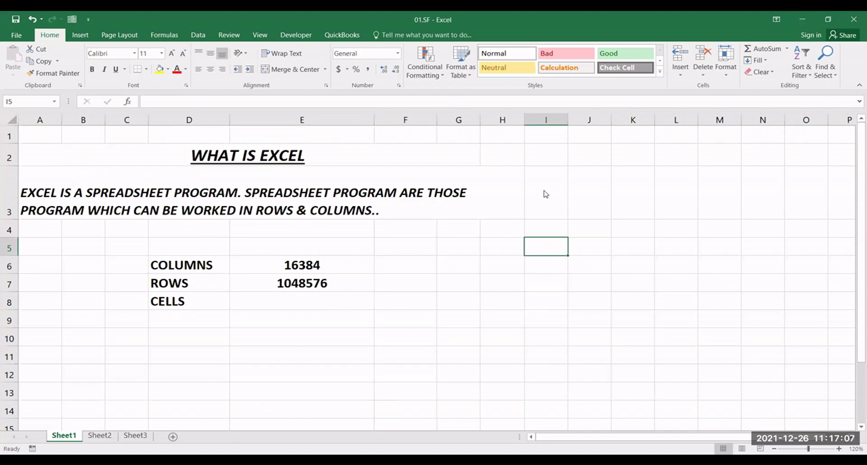
key("alt+Tab")
key("alt+Tab")
key("Left")
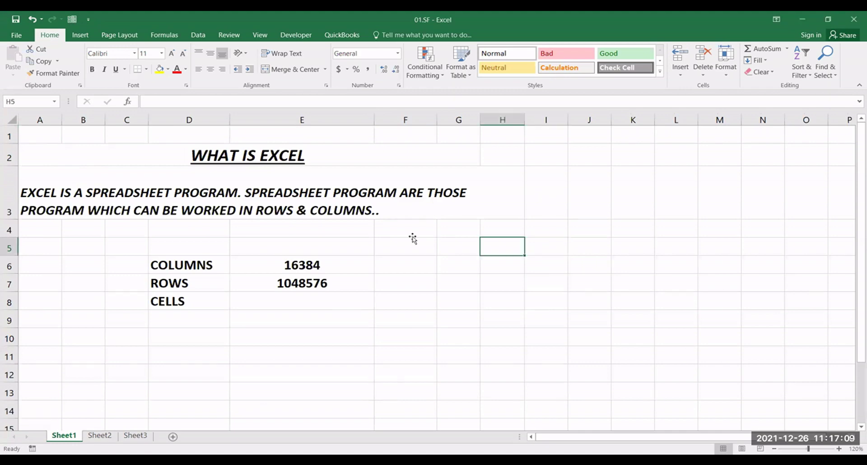
left_click(325, 304)
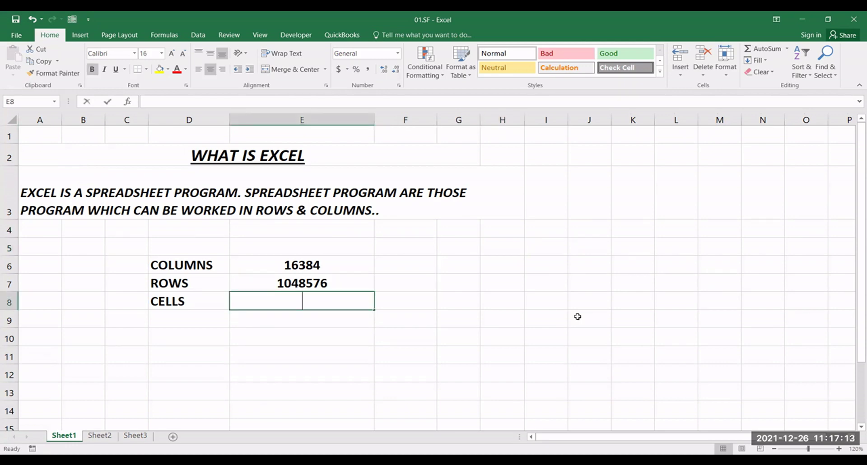
type("171798691")
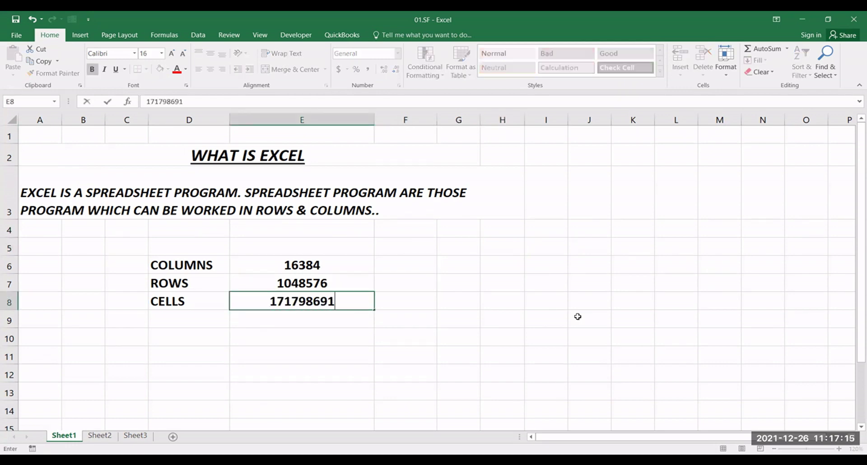
type("84")
key("Return")
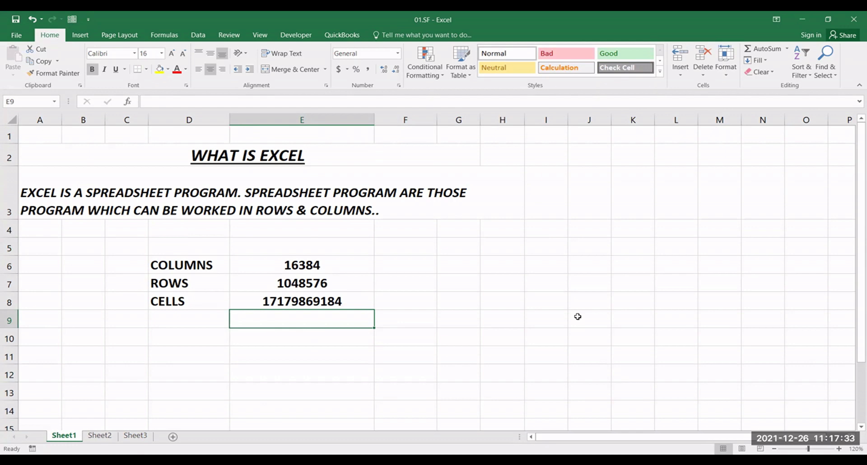
Step: Add the version headings 2007-2019 in cell E5 and 2003 in cell F5
left_click(357, 239)
type("2007")
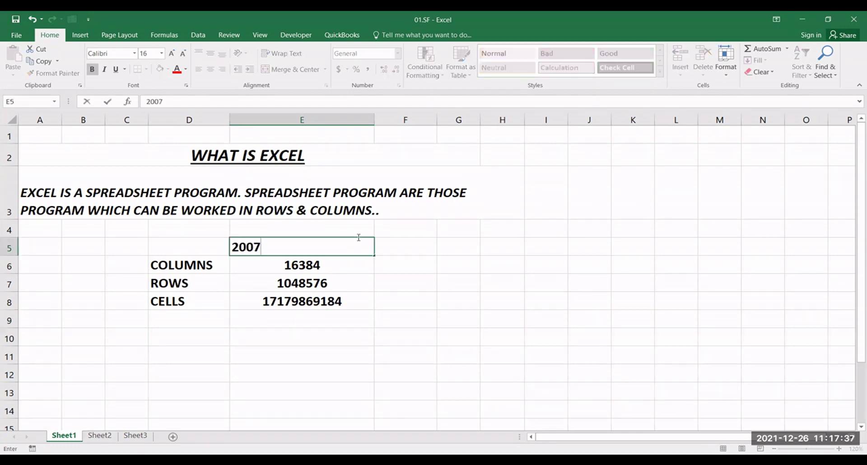
type("-2019")
key("Tab")
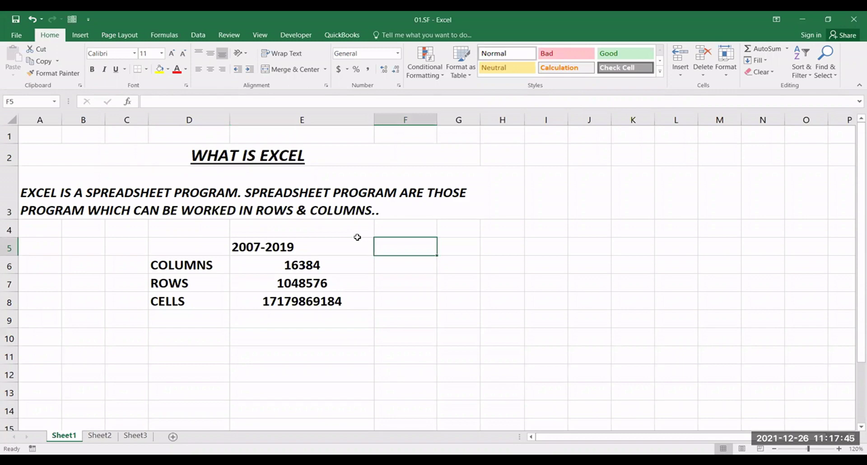
type("2003")
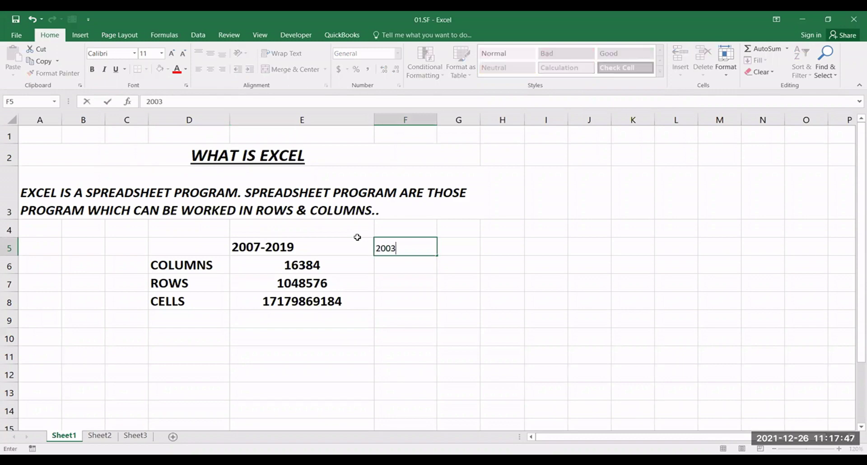
key("Return")
Step: Fill the 2003 column in F6:F8 with 256 for COLUMNS, 16384 for ROWS and 16777216 for CELLS
key("Left")
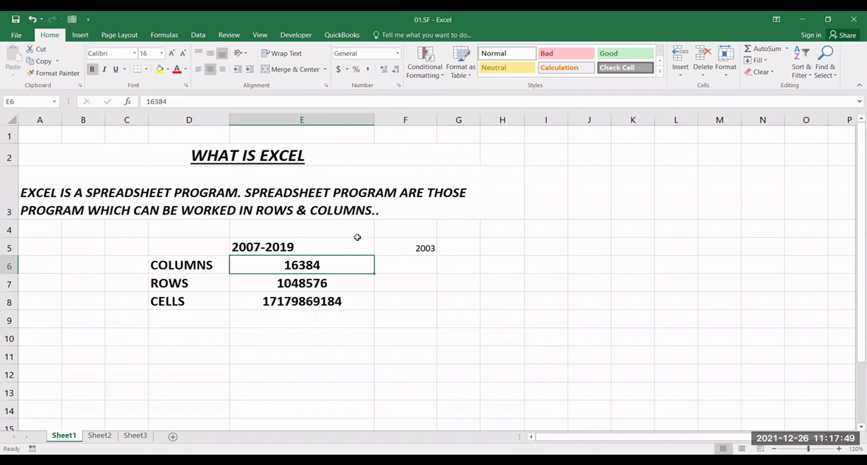
key("Right")
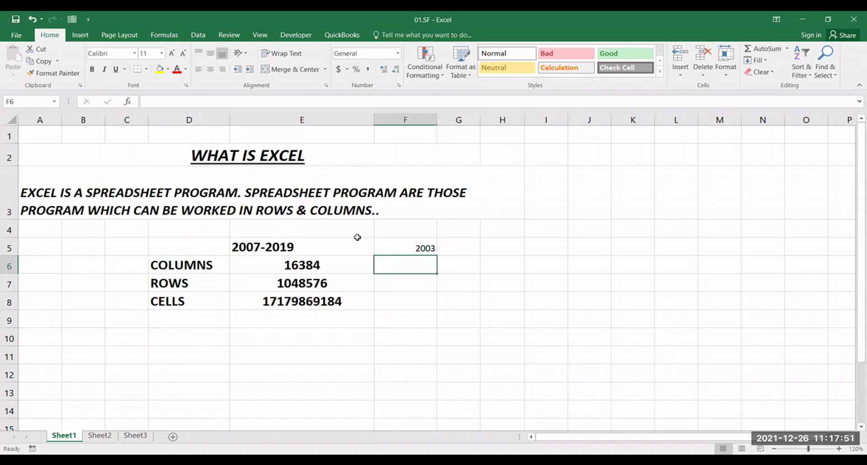
type("25")
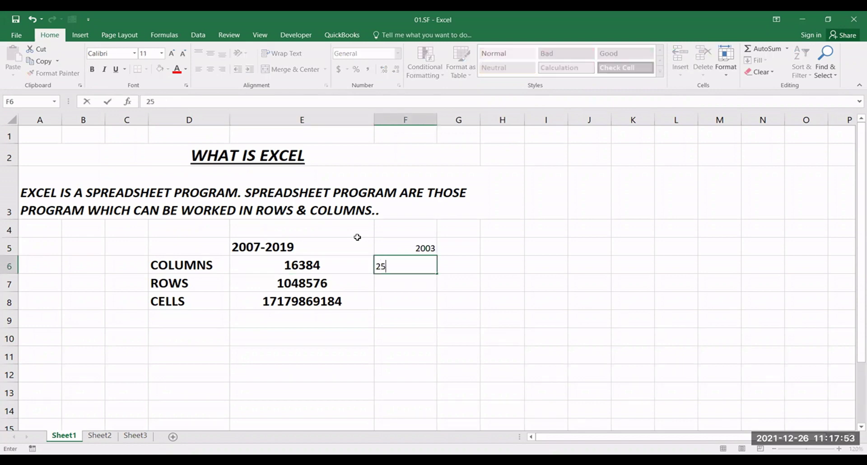
type("6")
key("Return")
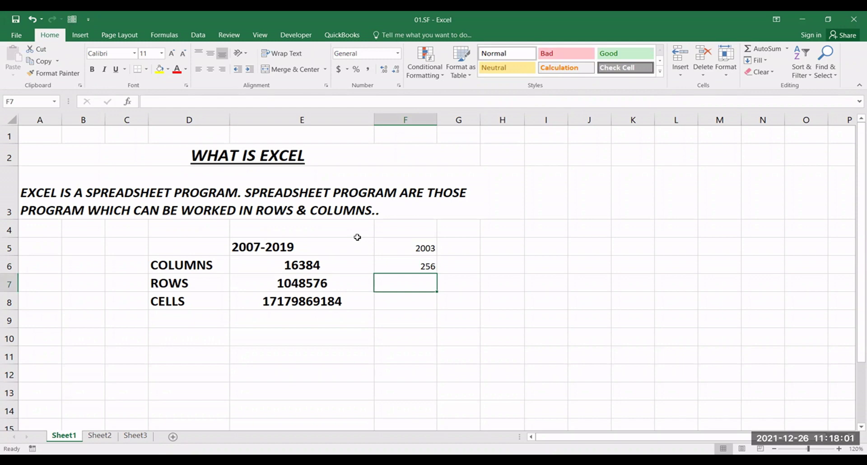
key("F2")
type("16384")
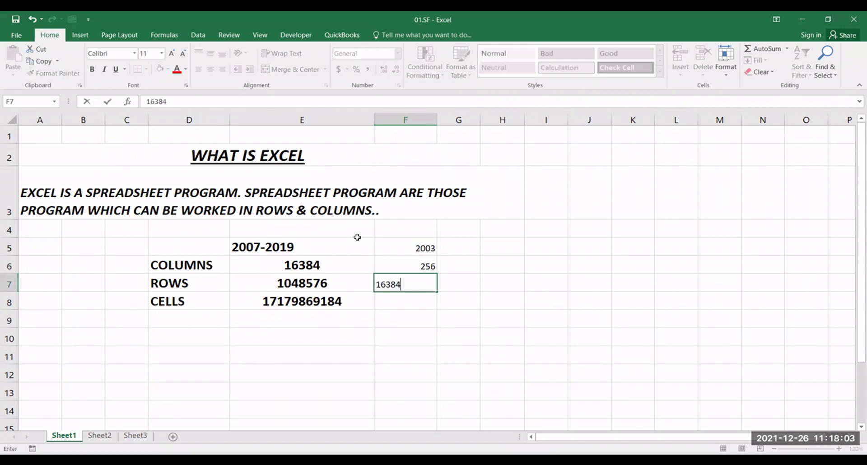
key("Return")
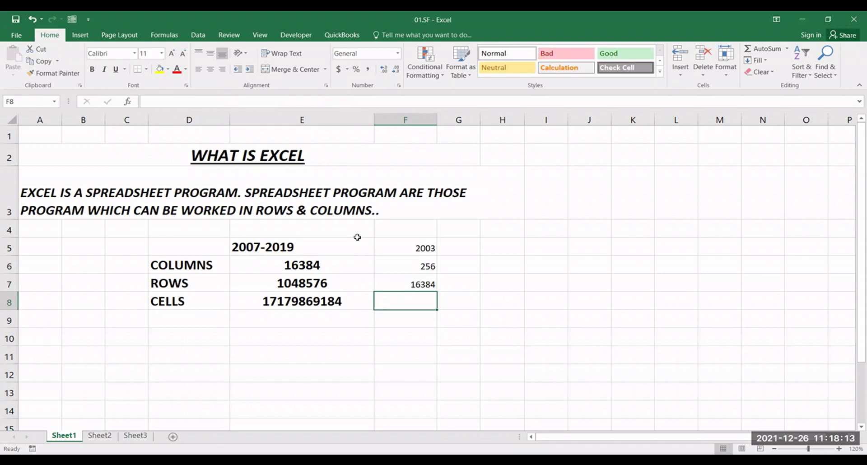
type("1")
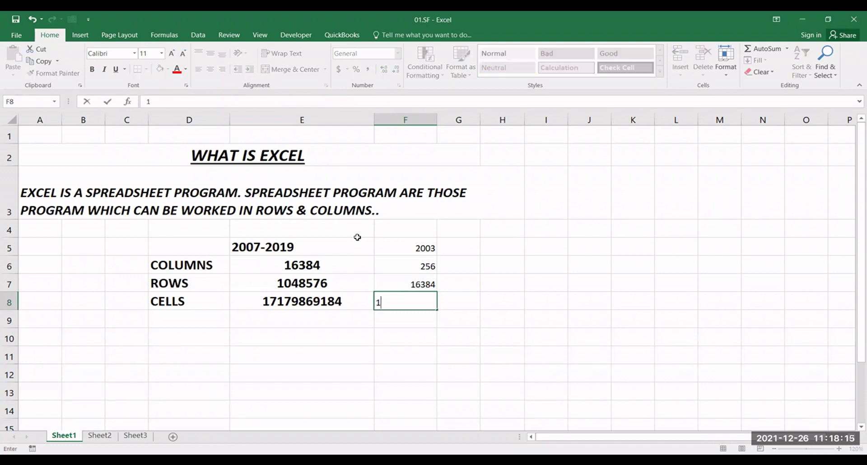
type("6777216")
key("Return")
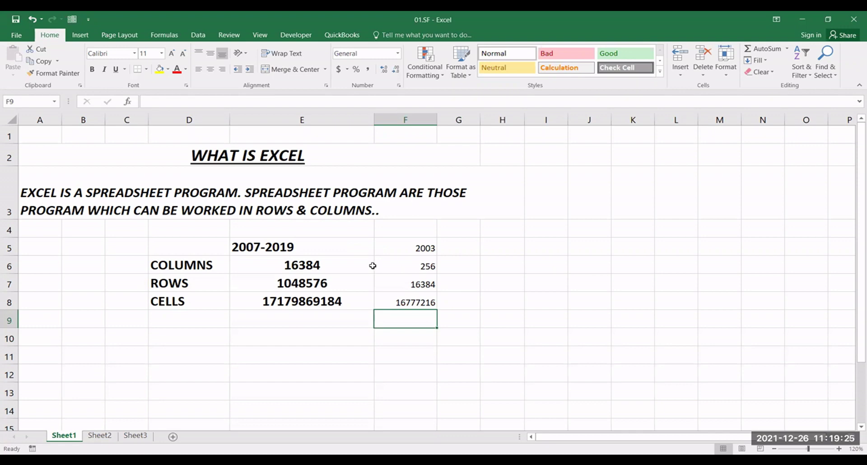
Step: Switch to Sheet2 and narrow columns A to D to one equal width
key("ctrl+Page_Down")
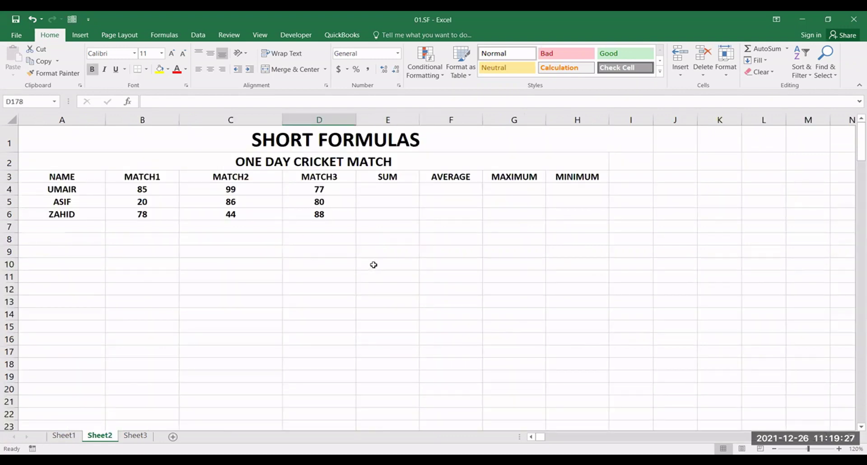
left_click(198, 200)
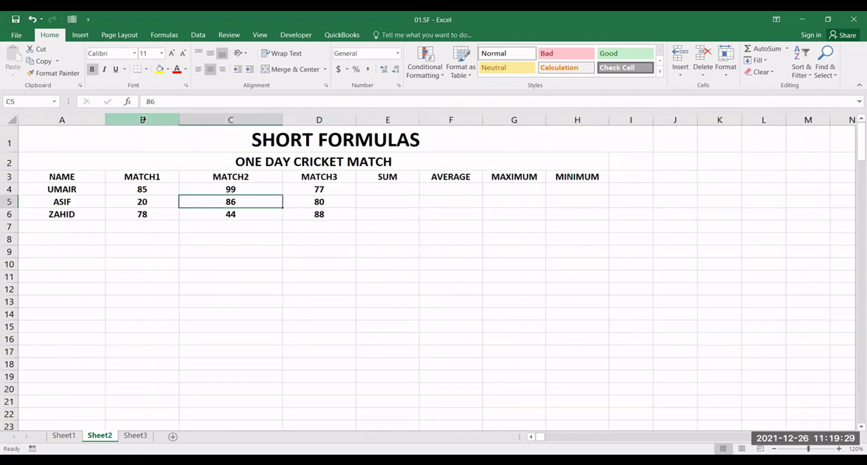
left_click(144, 118)
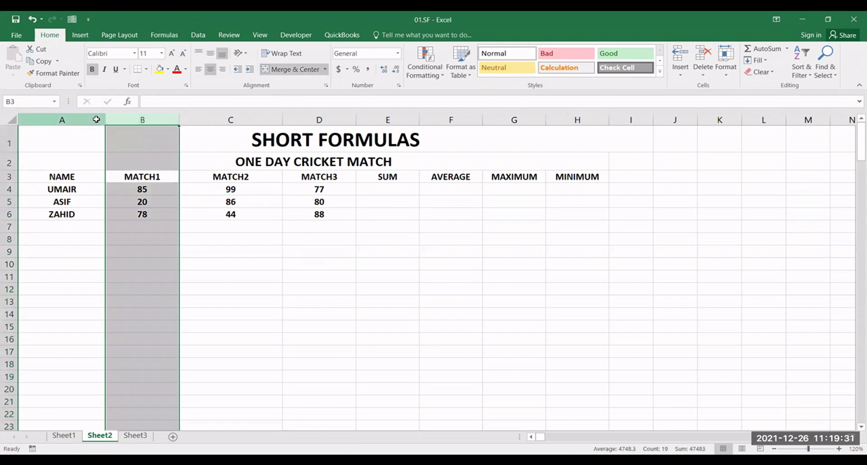
left_click(97, 118)
left_click_drag(83, 120, 81, 120)
left_click(373, 251)
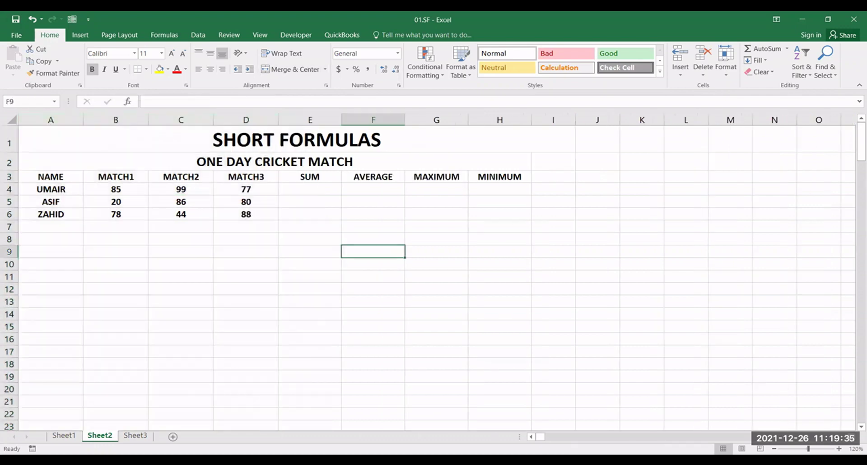
Step: Enter =SUM(B4:D4) in cell E4 under the SUM heading
scroll(372, 251, "up", 2)
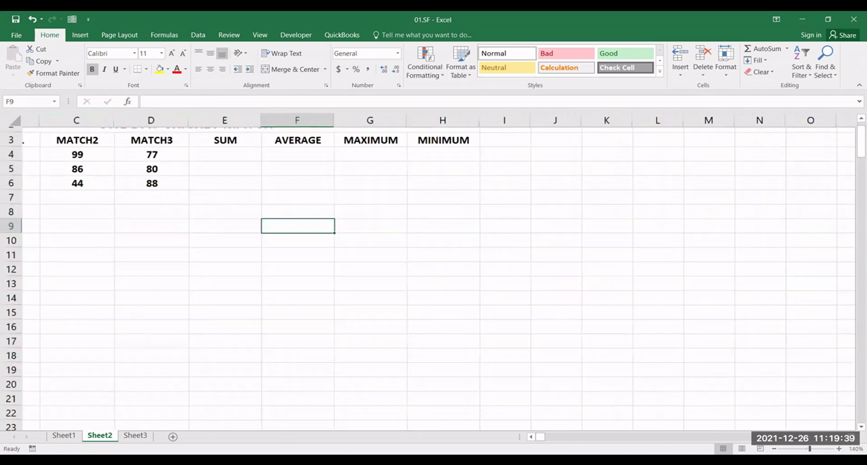
scroll(596, 436, "up", 1)
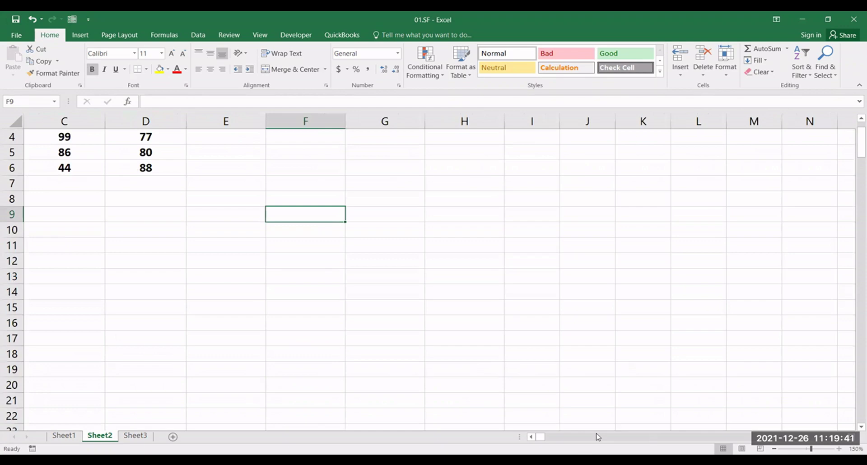
scroll(475, 253, "up", 1)
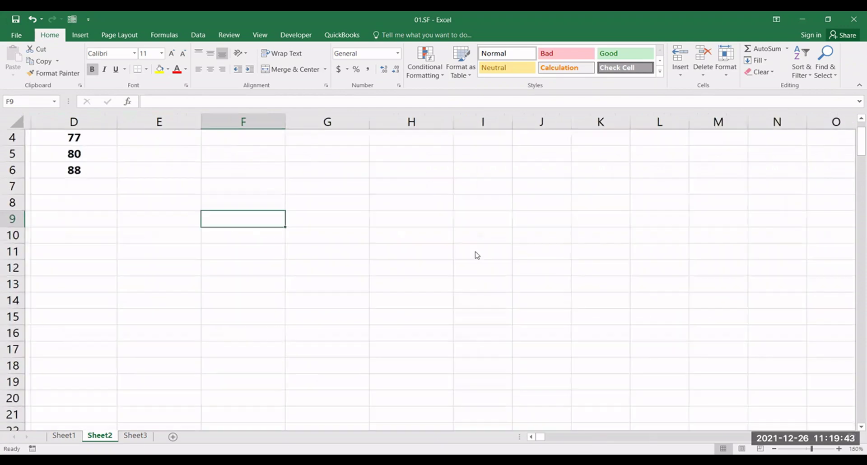
key("ctrl+Home")
left_click(476, 254)
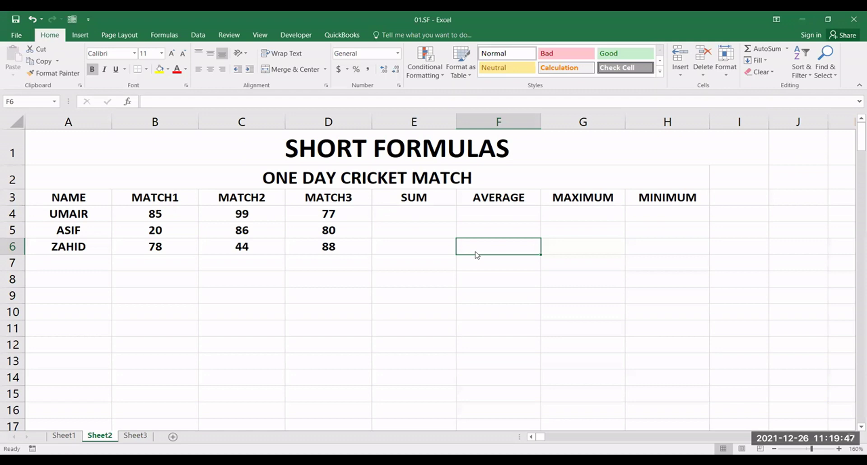
left_click(426, 219)
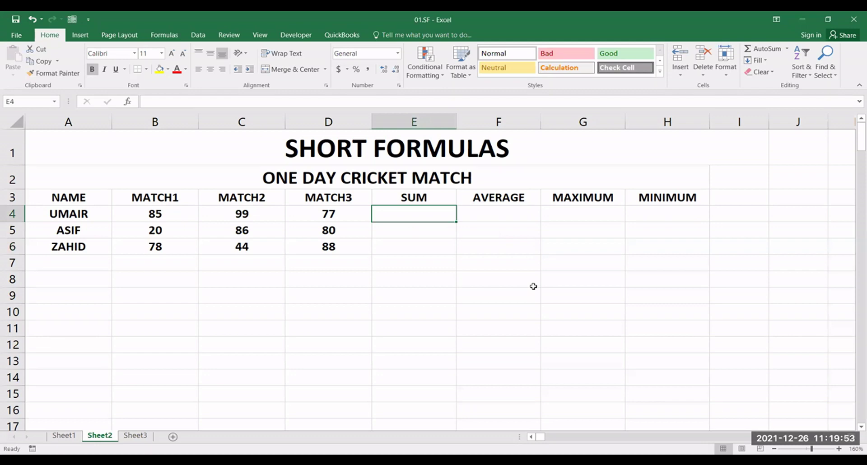
type("=S")
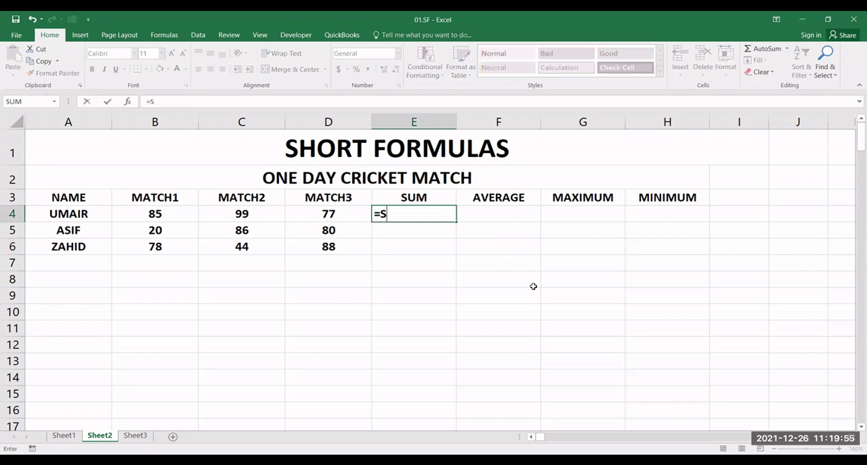
type("UM(")
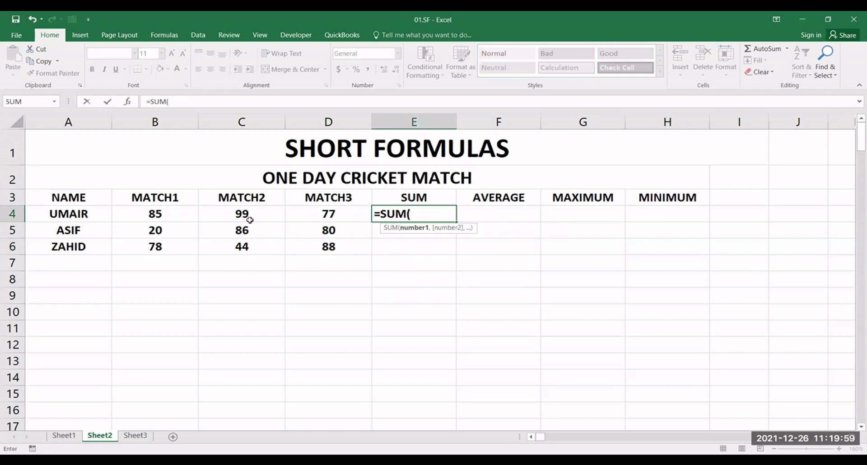
left_click(154, 214)
left_click(289, 219, "shift")
type(")")
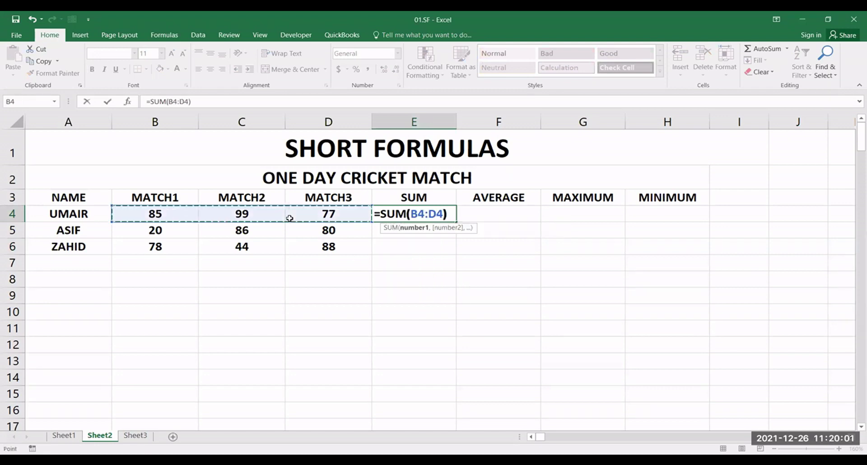
key("Return")
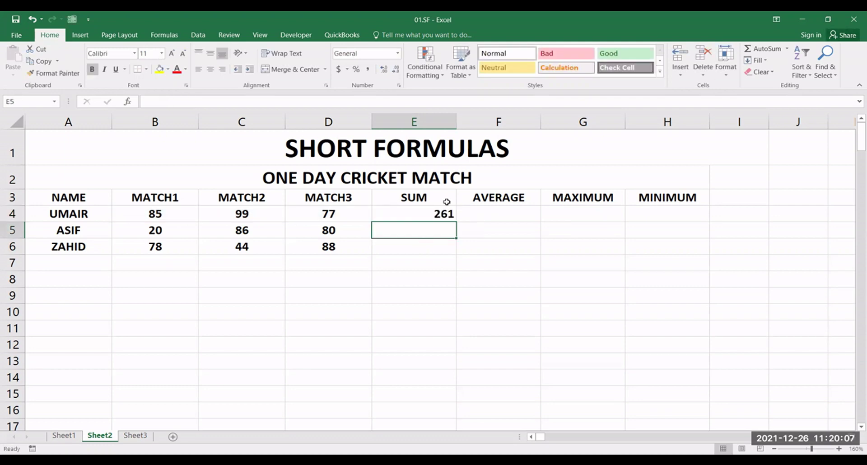
Step: Fill the SUM formula from E4 down to E6 and reopen E4 to check its range
left_click(434, 215)
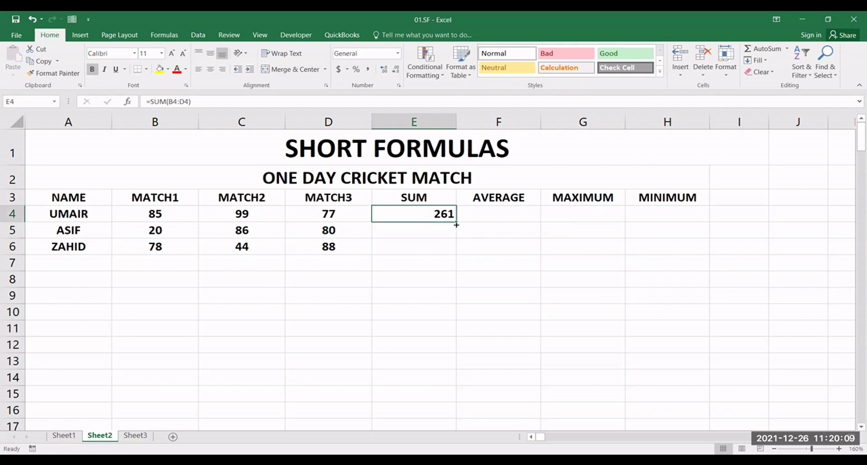
left_click_drag(456, 225, 454, 253)
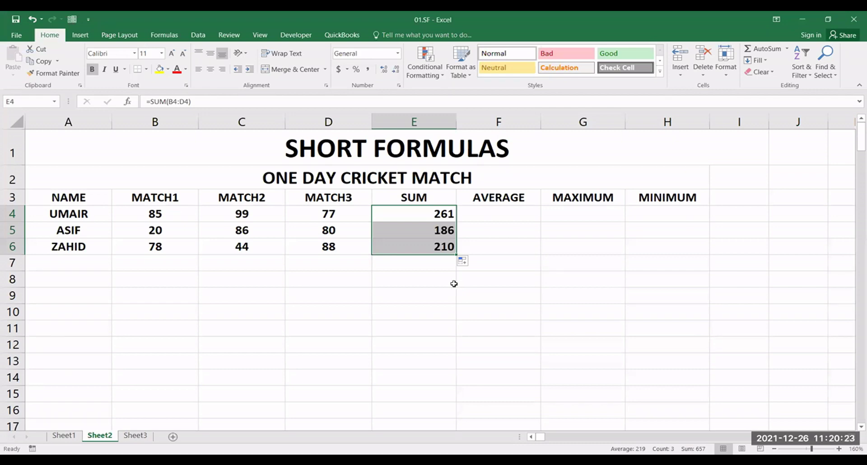
double_click(435, 215)
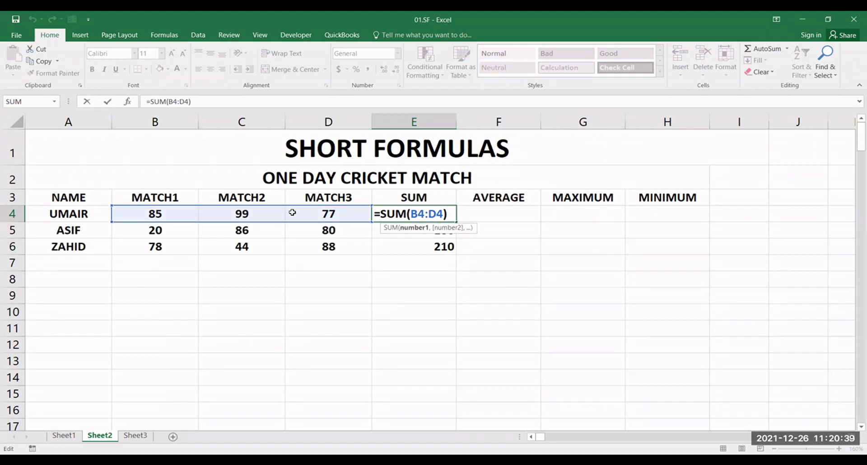
key("Tab")
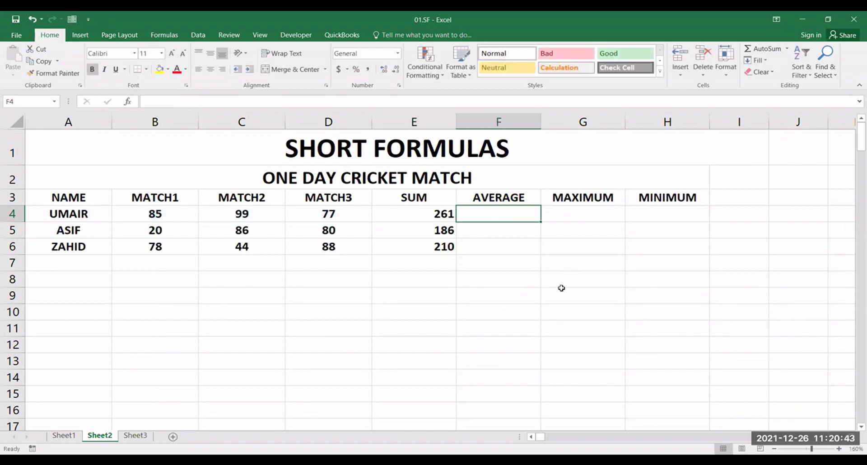
Step: Enter =AVERAGE(B4:D4) in cell F4 under the AVERAGE heading
type("=")
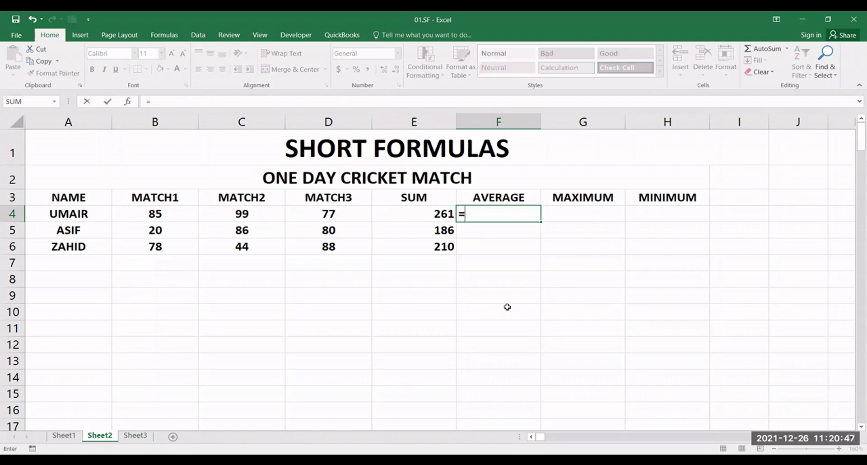
type("AVERAGE(")
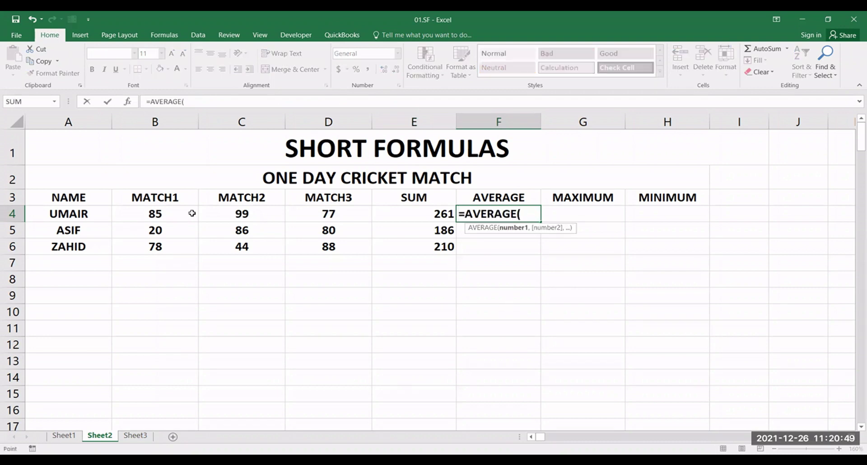
left_click_drag(192, 213, 334, 214)
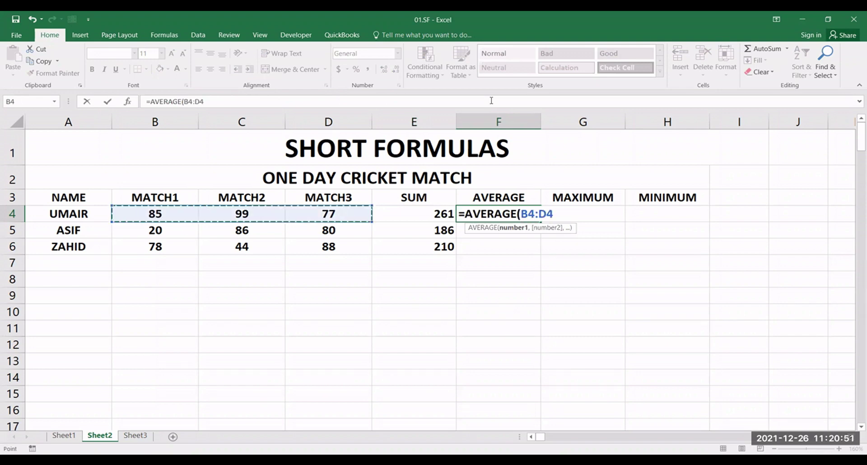
type(")")
key("Return")
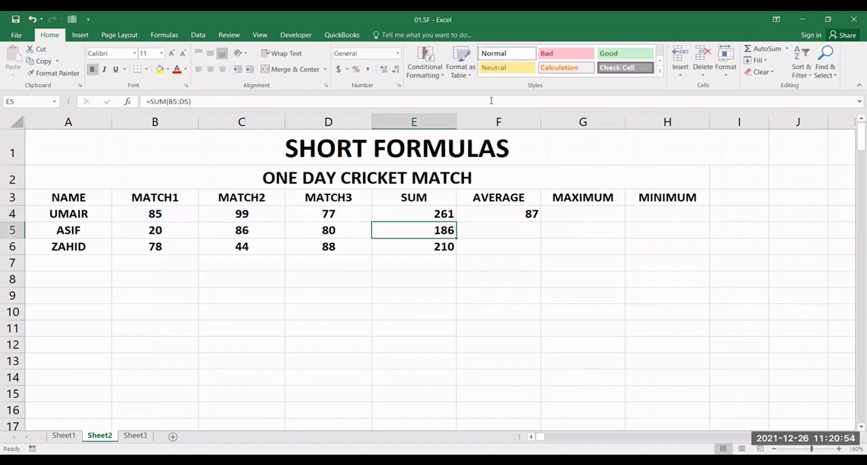
Step: Fill the AVERAGE formula from F4 down to F6 and reopen F4 to check its range
left_click(507, 216)
left_click_drag(541, 222, 535, 261)
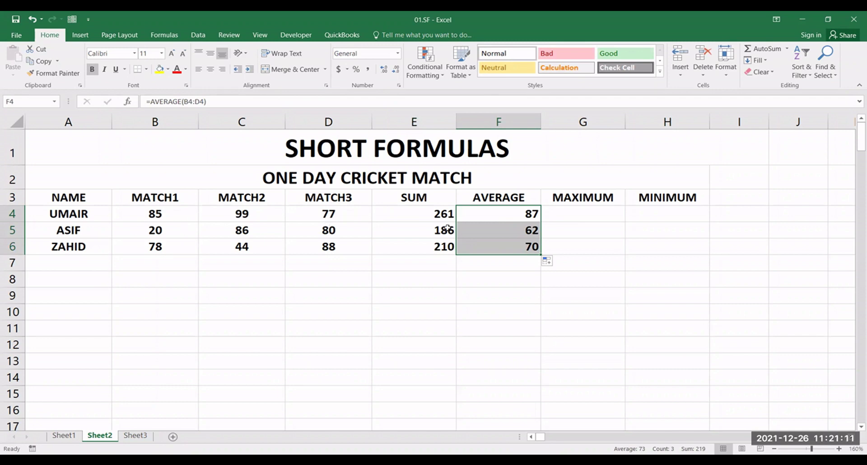
left_click(507, 212)
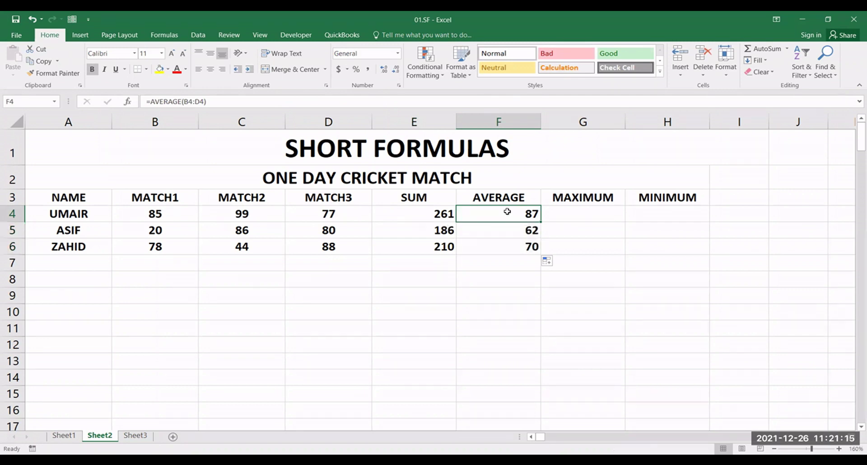
double_click(507, 212)
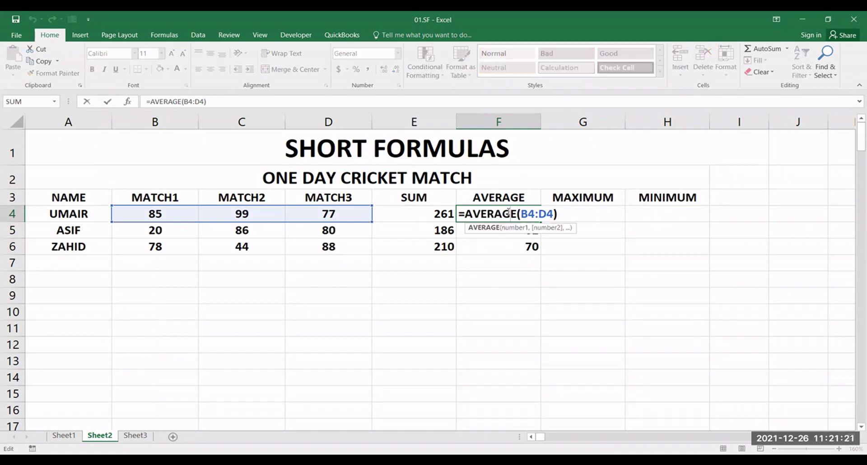
key("Tab")
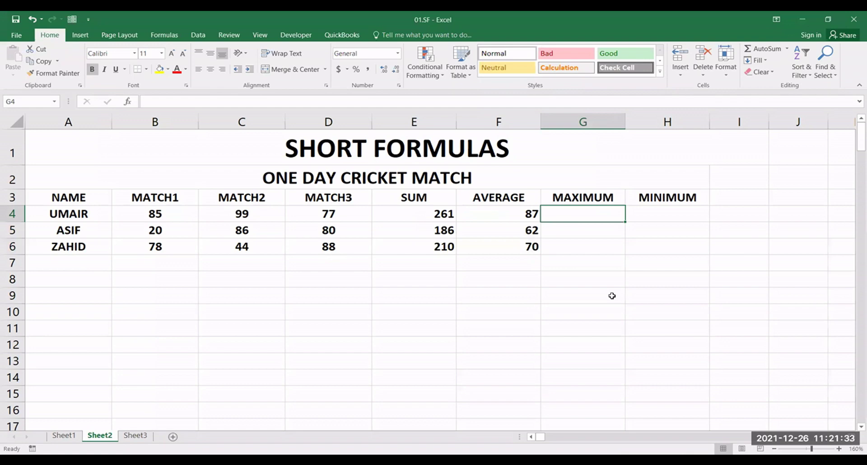
Step: Enter =MAX(B4:D4) in cell G4 under the MAXIMUM heading
type("=MAX(")
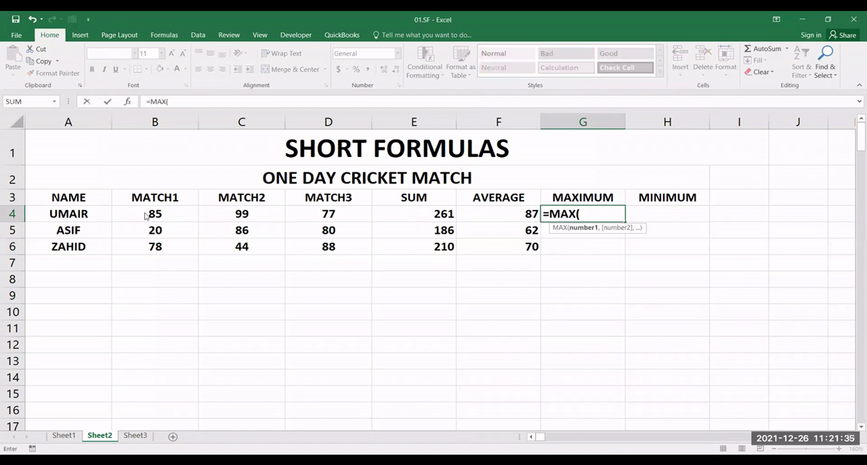
left_click(146, 216)
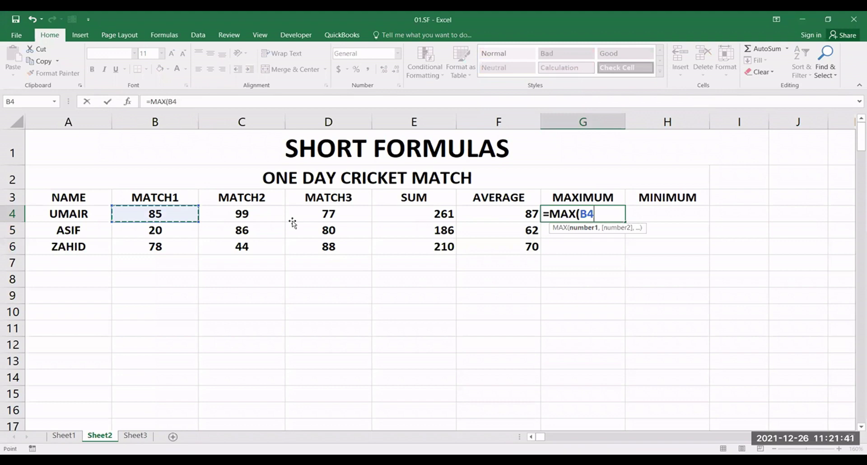
left_click(293, 221, "shift")
type(")")
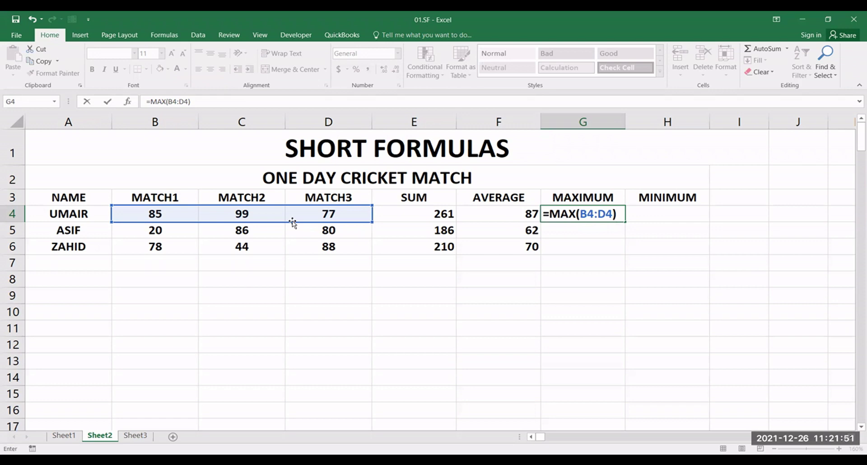
key("Return")
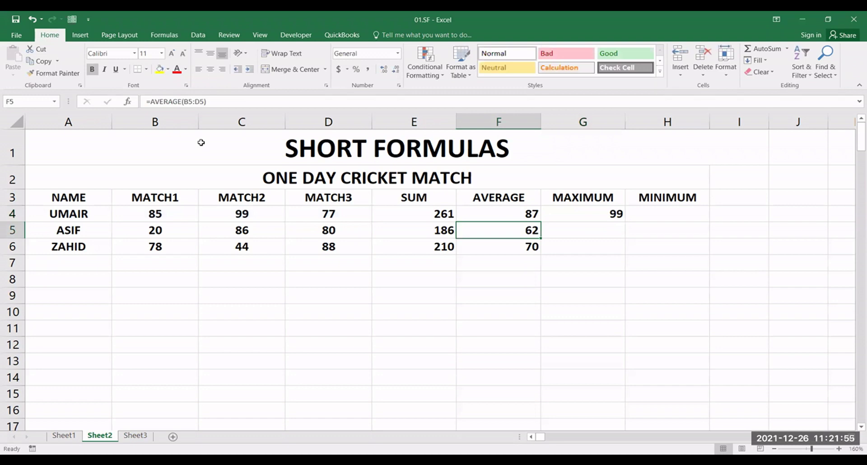
Step: Fill the MAX formula from G4 down to G6 for the remaining players
left_click(583, 213)
left_click_drag(626, 222, 625, 251)
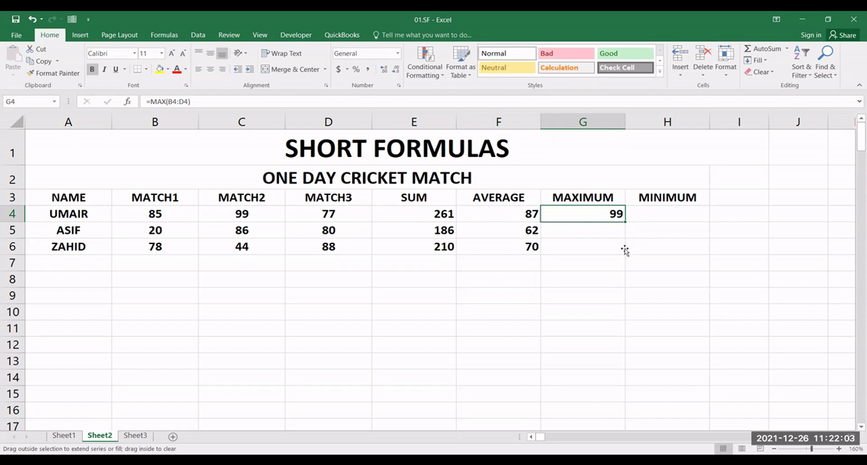
left_click_drag(625, 250, 626, 252)
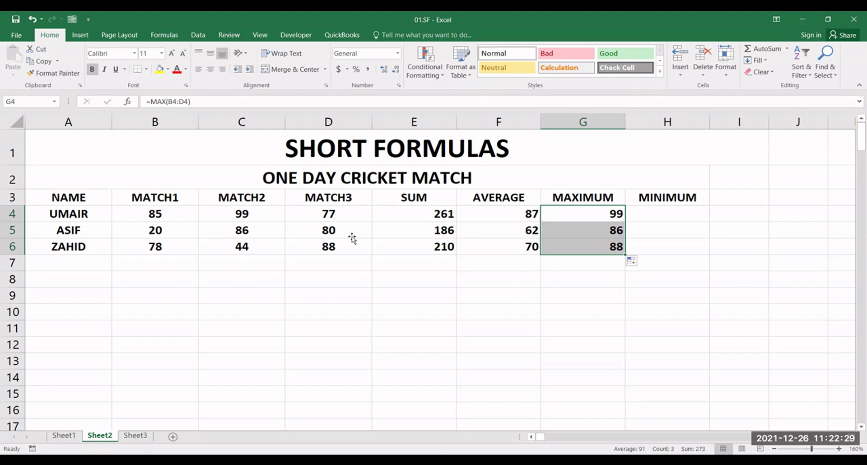
Step: Enter =MIN(B4:D4) in cell H4 under the MINIMUM heading
left_click(636, 219)
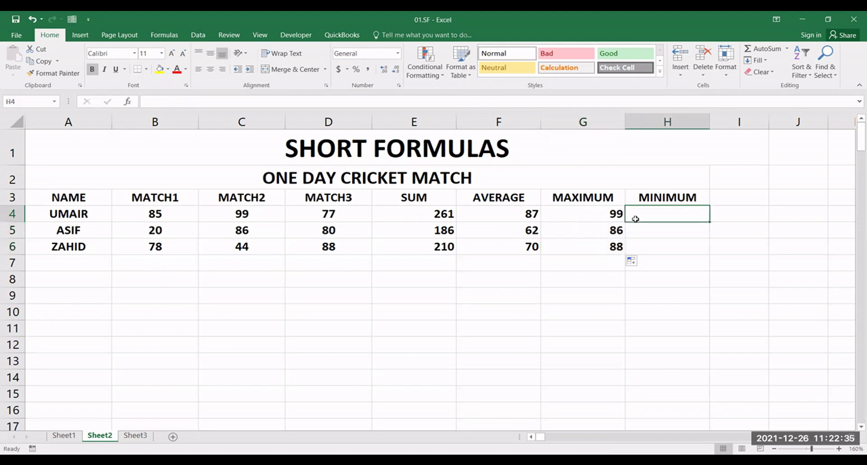
type("=")
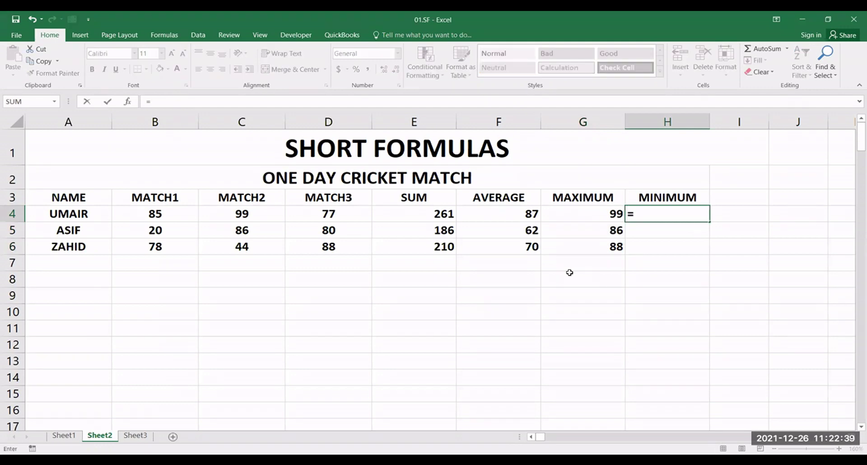
type("MIN")
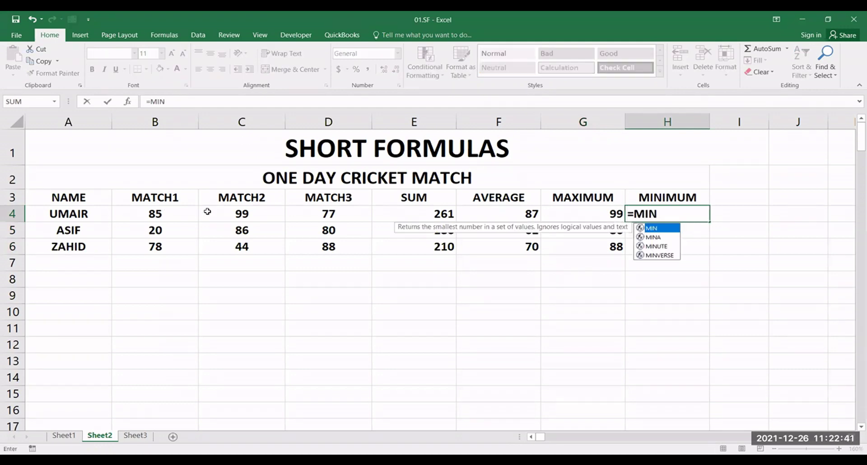
type("(")
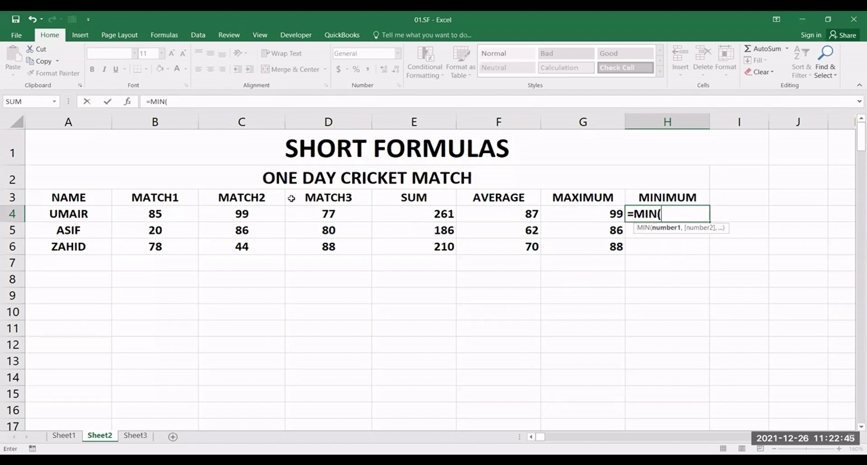
type("B4:D4")
key("Return")
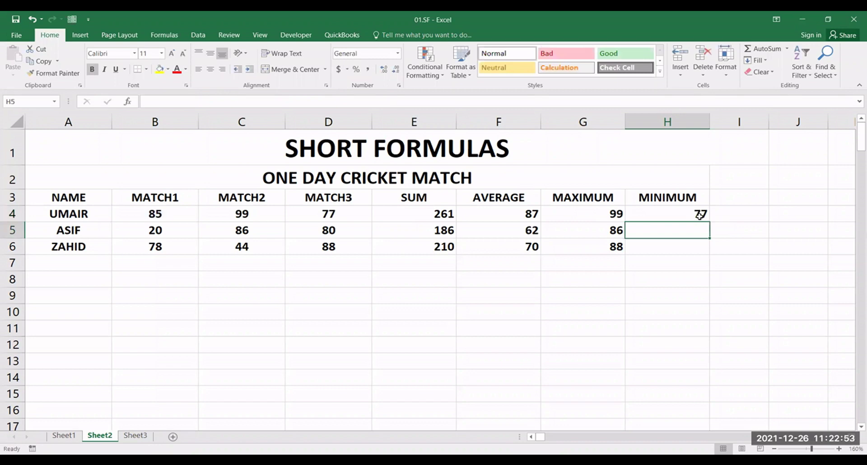
Step: Fill the MIN formula from H4 down to H6 for the remaining players
left_click(699, 215)
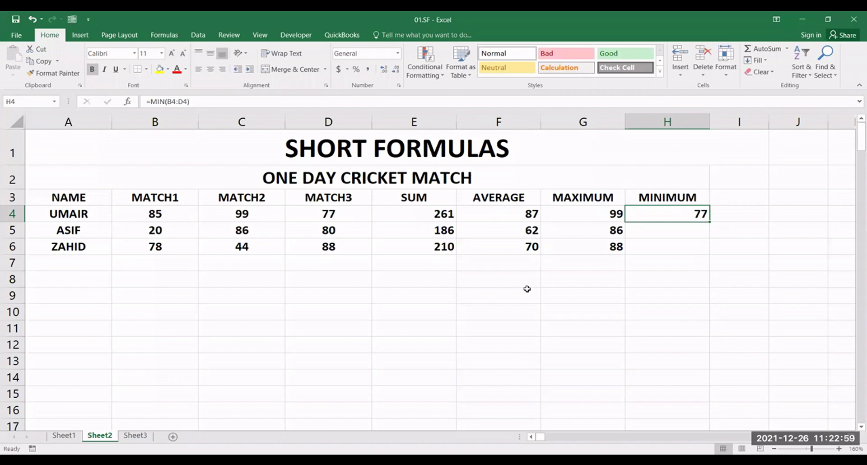
left_click_drag(709, 221, 703, 249)
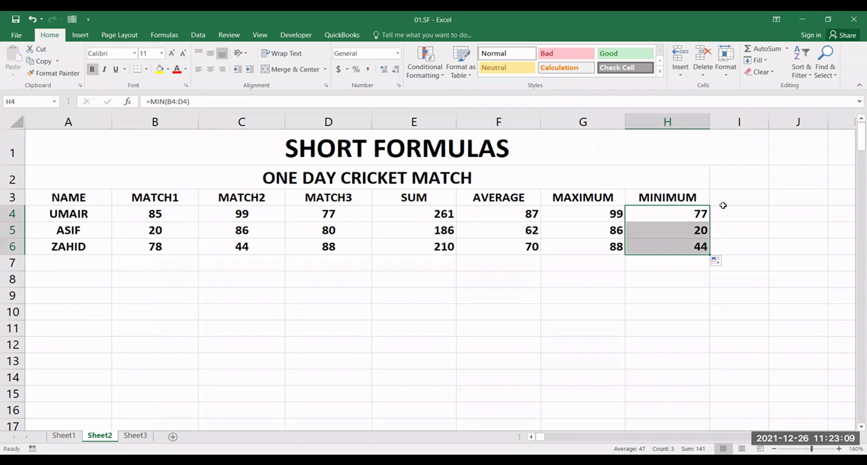
left_click(595, 300)
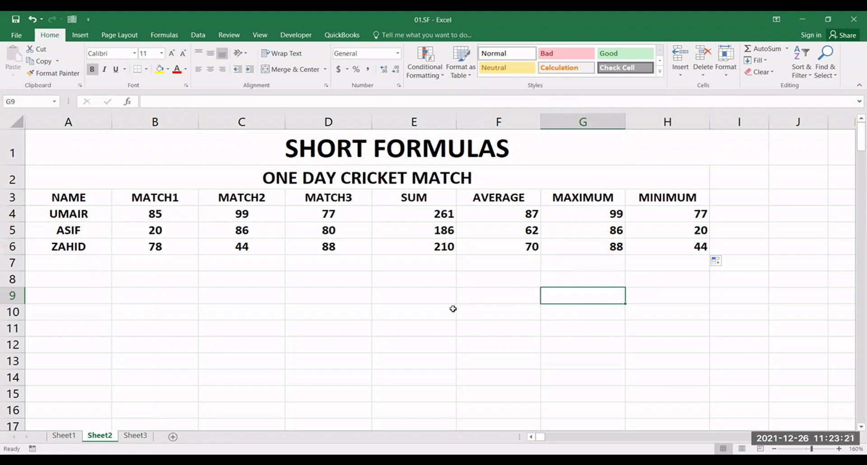
left_click(471, 283)
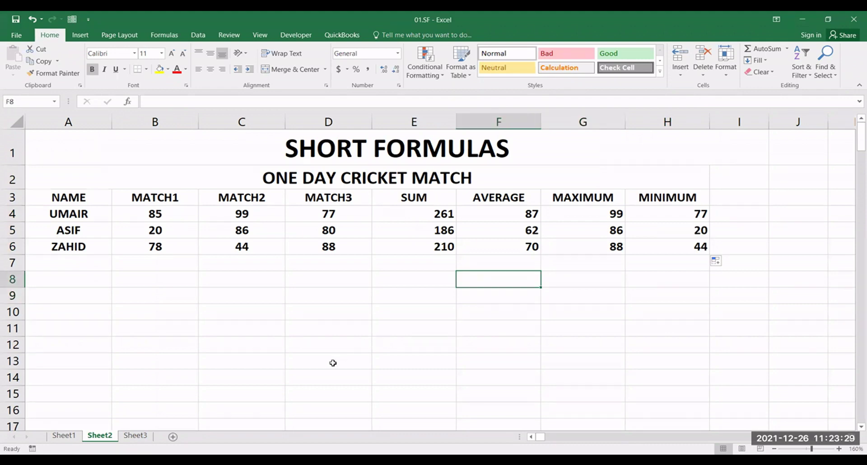
left_click_drag(448, 334, 450, 342)
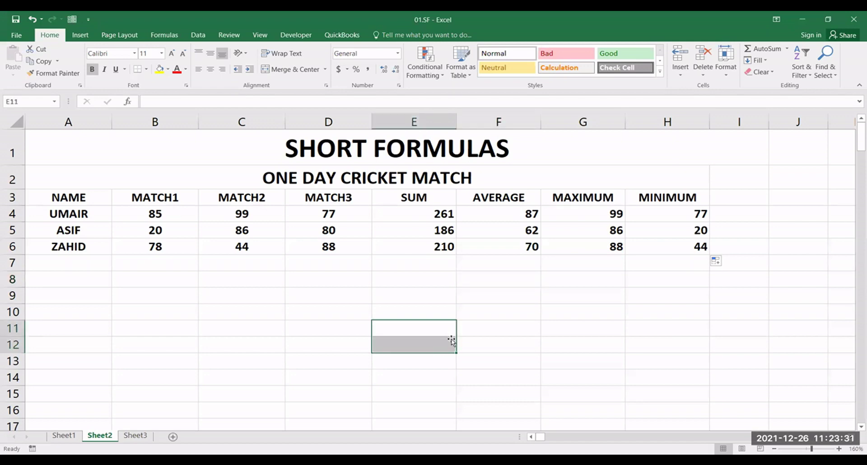
Step: Enter =LARGE(C27:C32,2) in cell C33 below the first number list to get its second-largest value
scroll(459, 332, "down", 1)
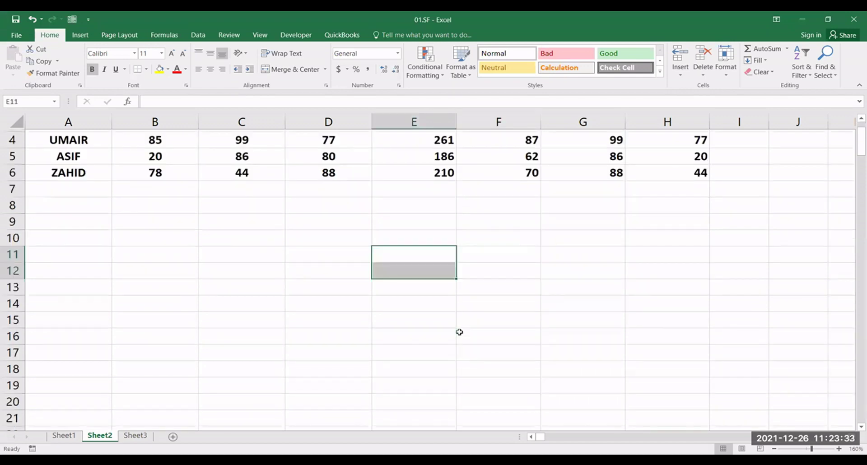
scroll(459, 332, "down", 7)
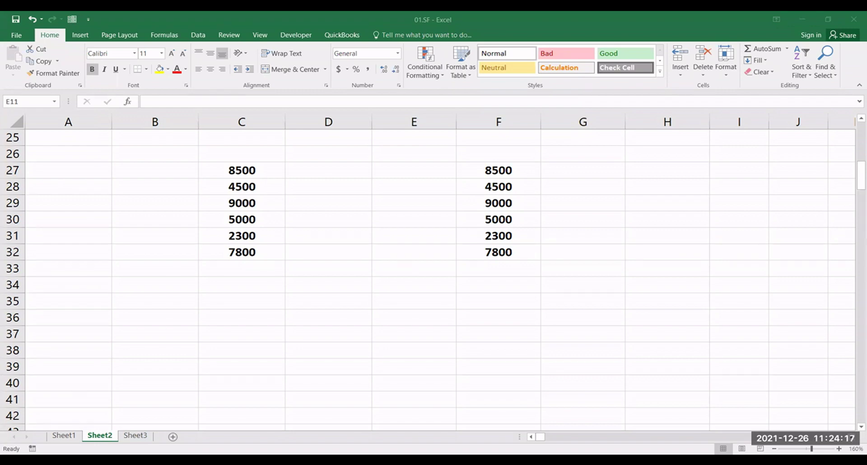
left_click(242, 269)
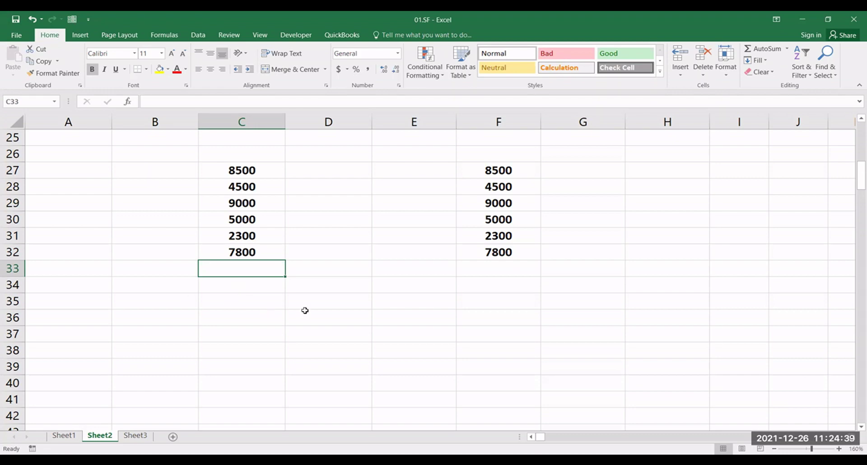
type("=LARGE*")
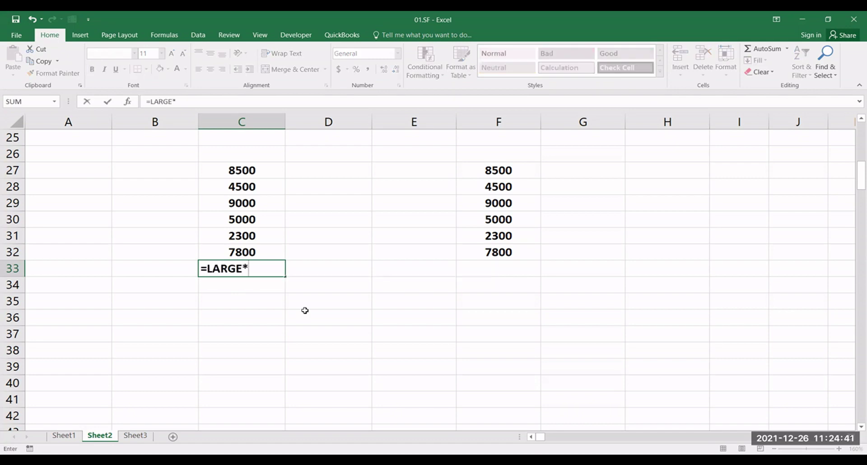
key("BackSpace")
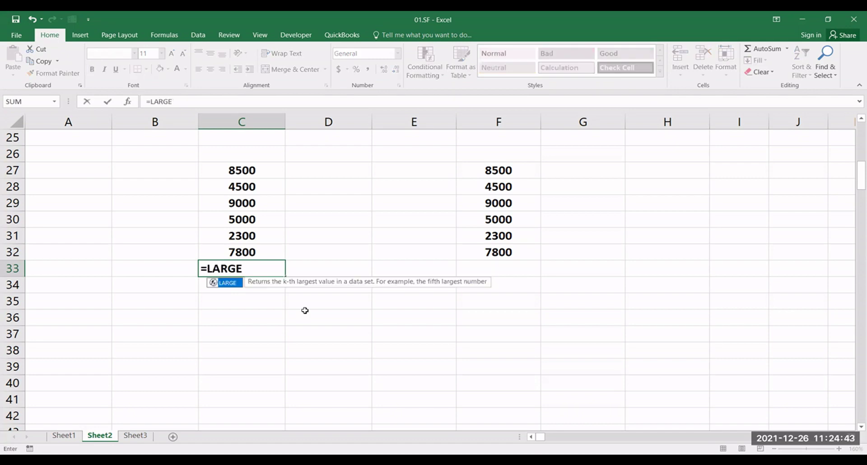
type("(")
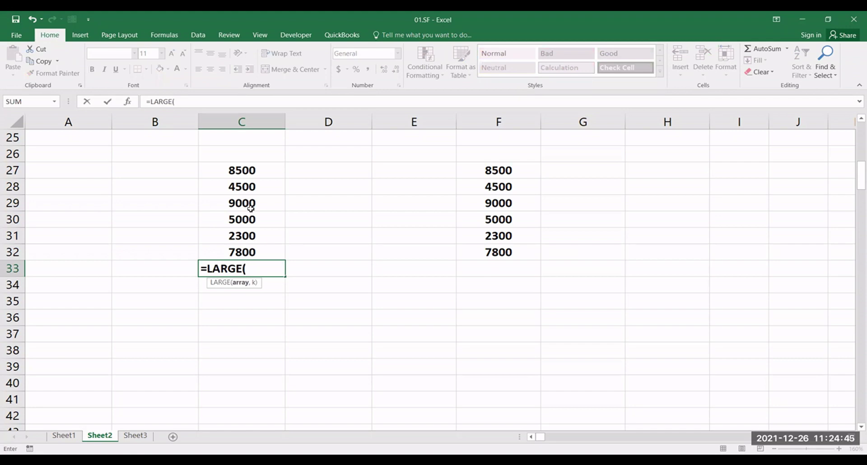
left_click_drag(248, 170, 251, 252)
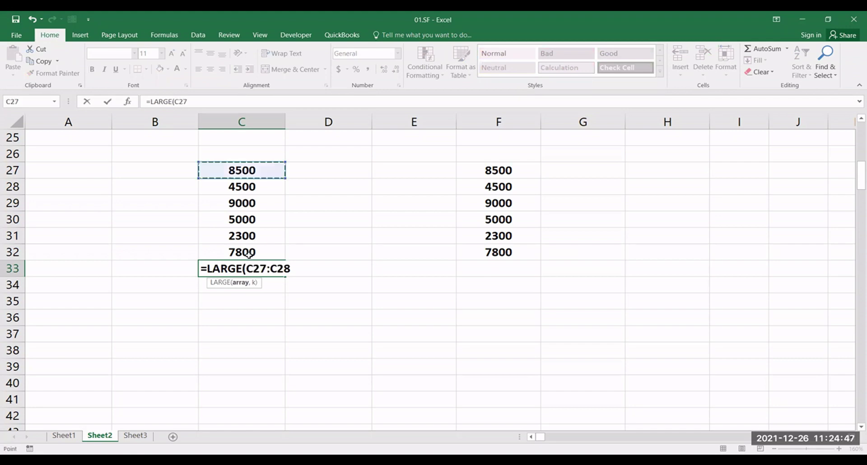
type(",")
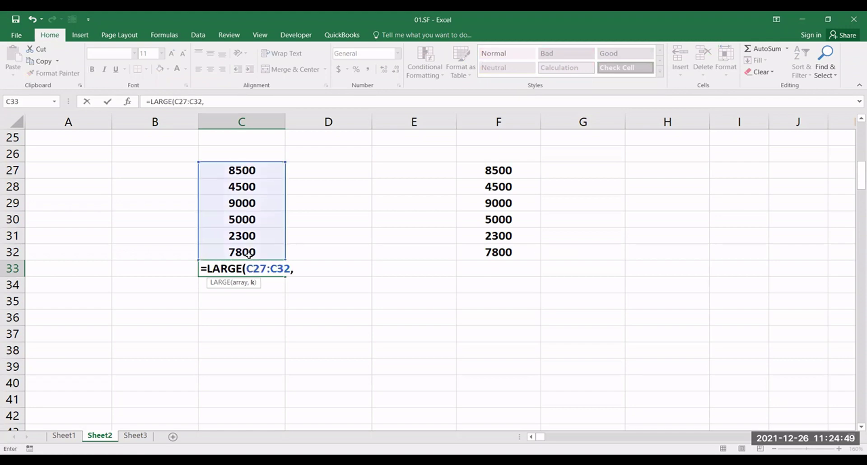
type("2)")
key("Return")
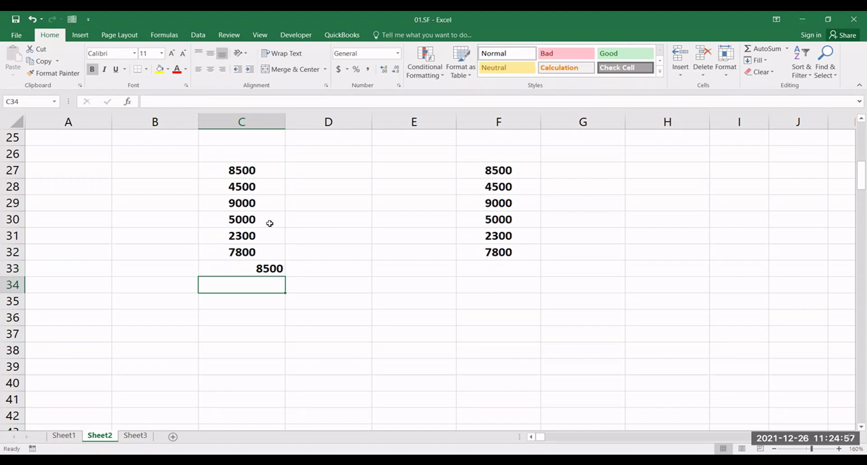
Step: Change the rank in C33's LARGE formula to 3 so it returns the third-largest value
left_click(268, 204)
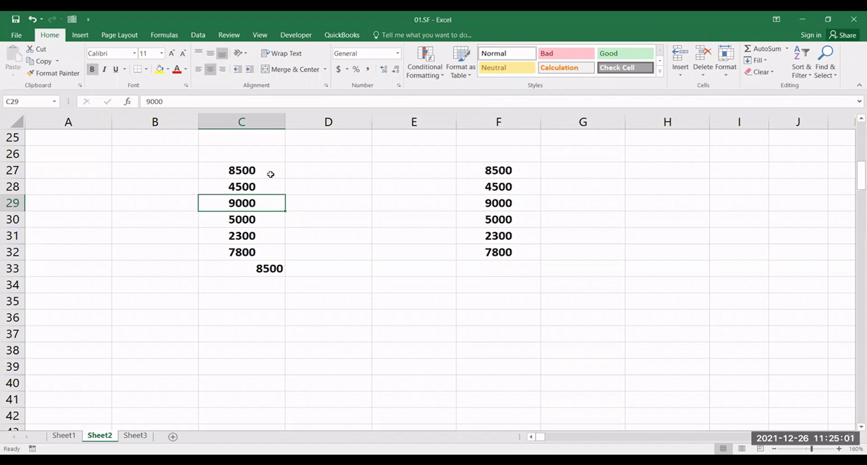
double_click(263, 263)
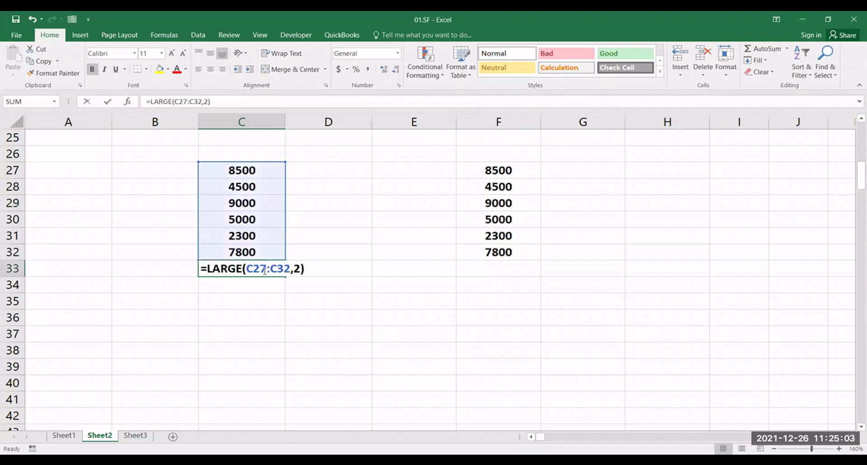
double_click(297, 269)
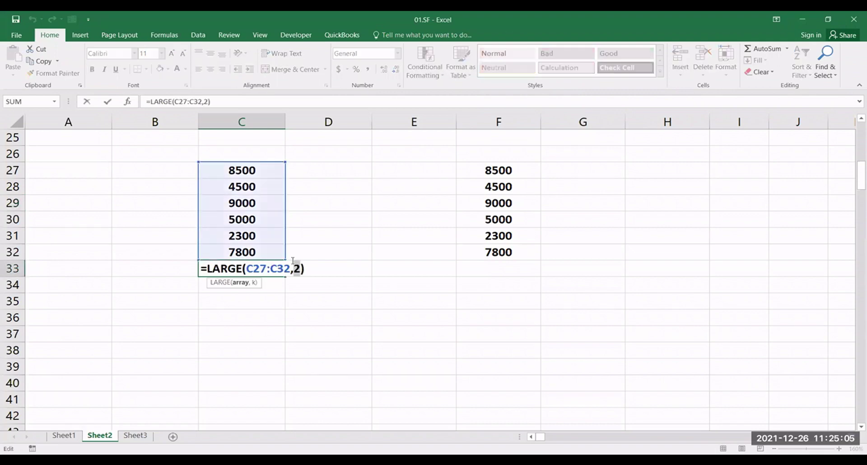
type("3")
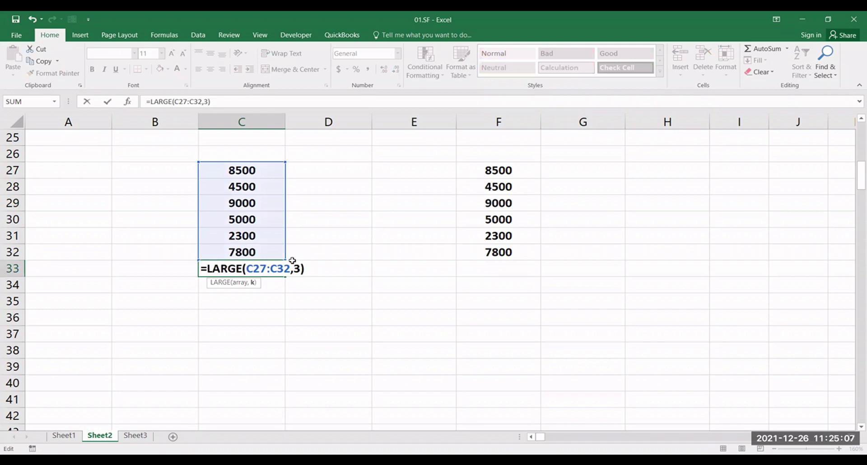
key("Return")
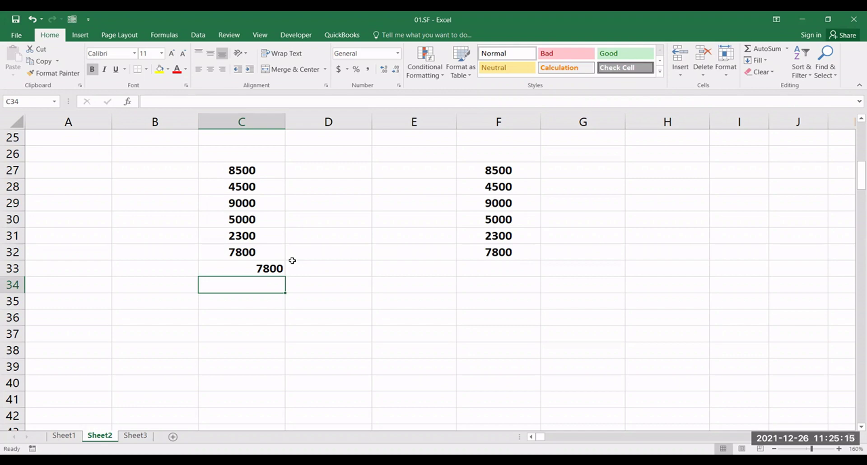
Step: Enter =SMALL(F27:F32,2) in cell F33 below the second number list to get its second-smallest value
left_click(505, 270)
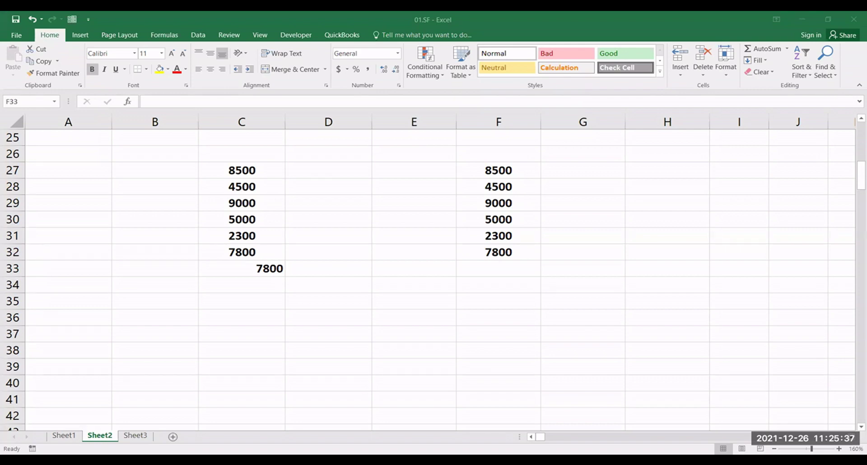
left_click(547, 266)
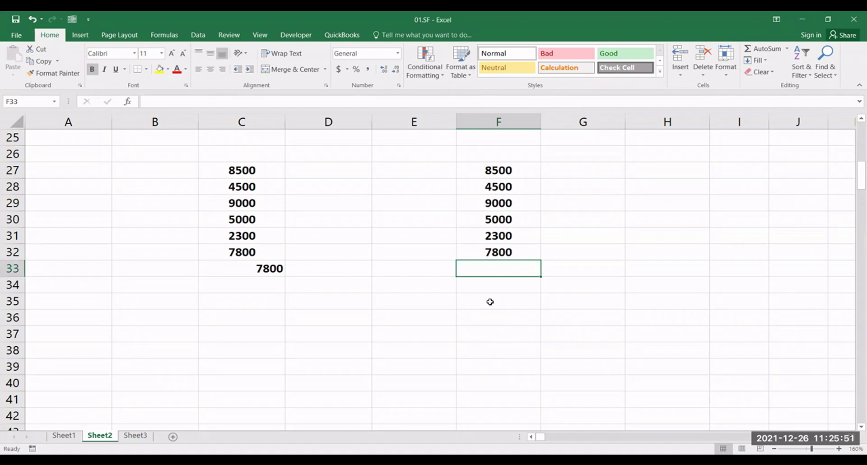
key("F2")
type("=SMAL")
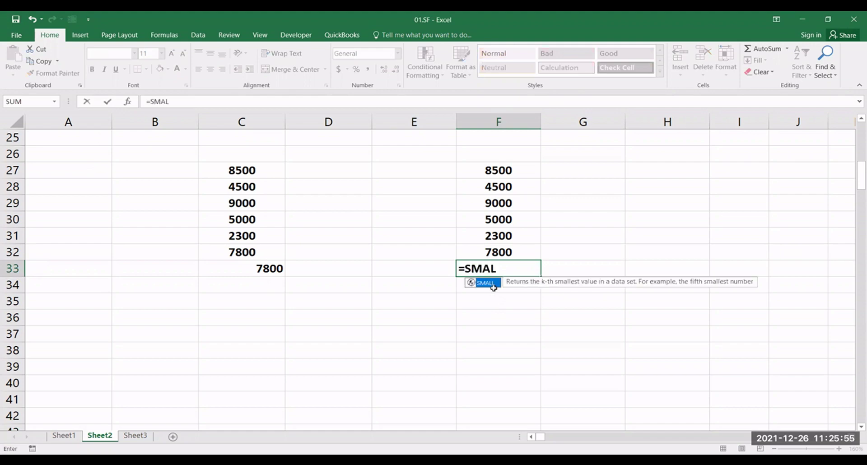
double_click(494, 283)
left_click(514, 170)
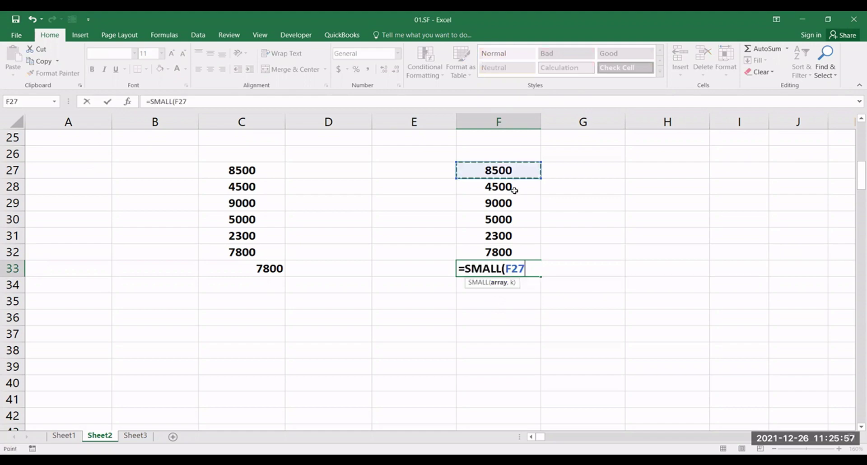
key("ctrl+shift+Down")
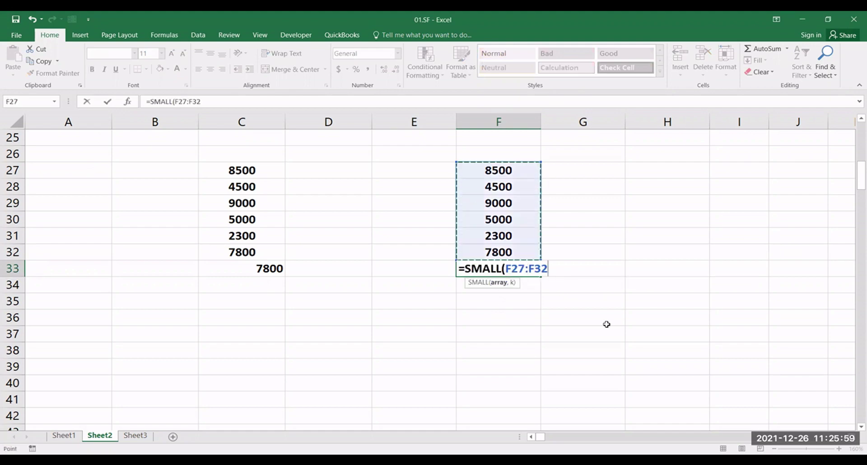
type(",2)")
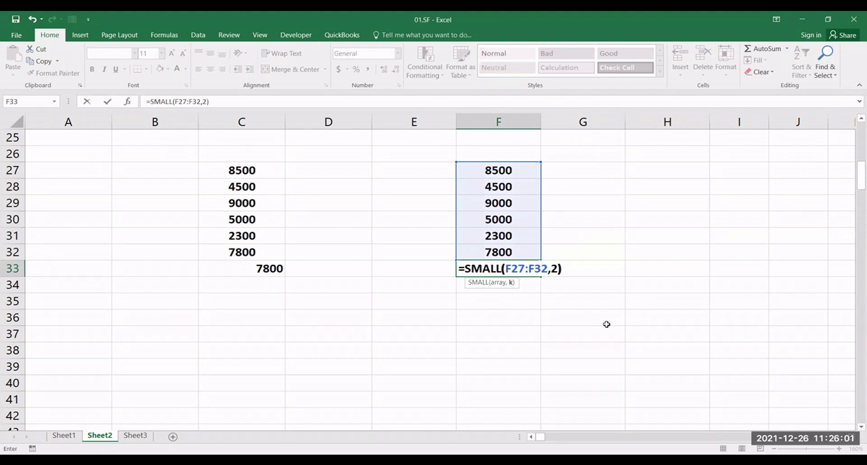
key("Return")
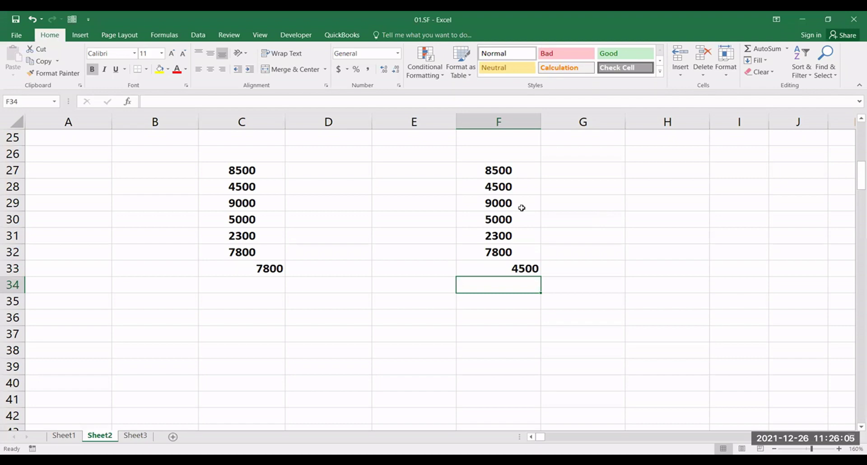
Step: Check the smallest values in F31 and F28 against the SMALL formula in F33, leaving it unedited
left_click(524, 236)
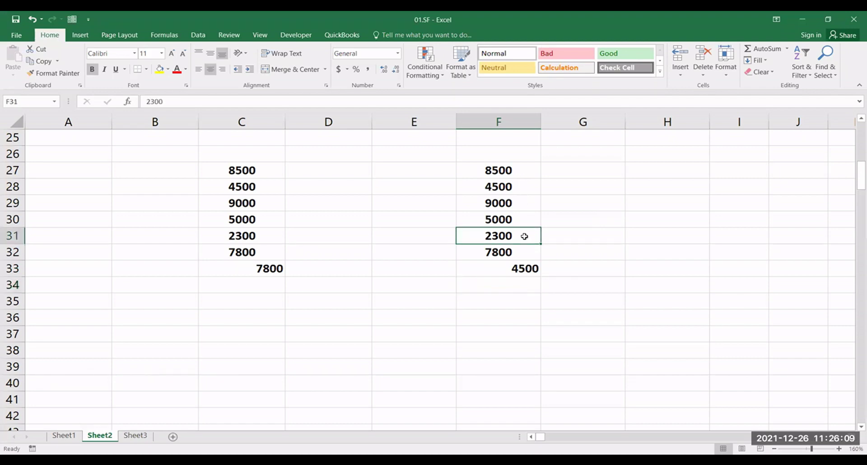
left_click(519, 190)
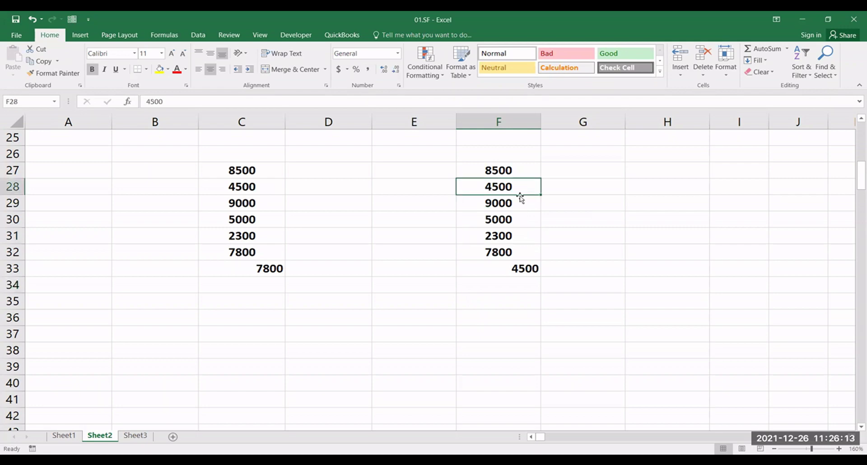
double_click(516, 272)
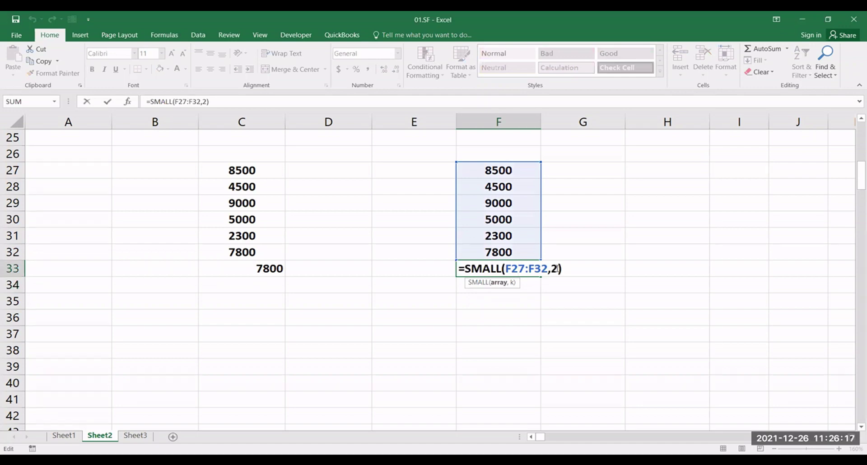
key("Escape")
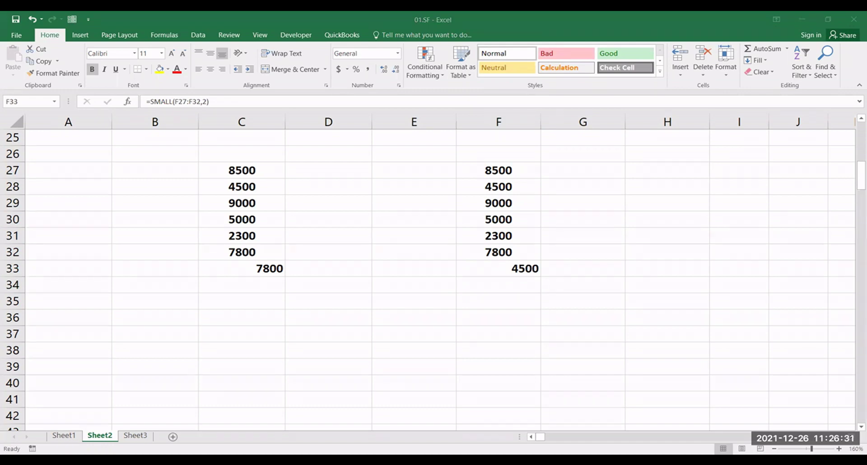
Step: Find the COUNT FUNCTIONS sales table further down Sheet2 and examine its SALE1, SALE2 and SALE3 columns
key("Left")
key("Left")
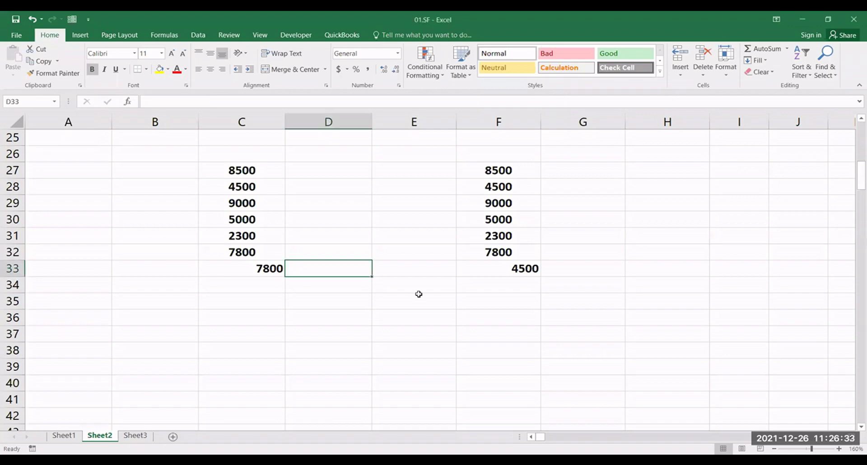
scroll(422, 266, "down", 2)
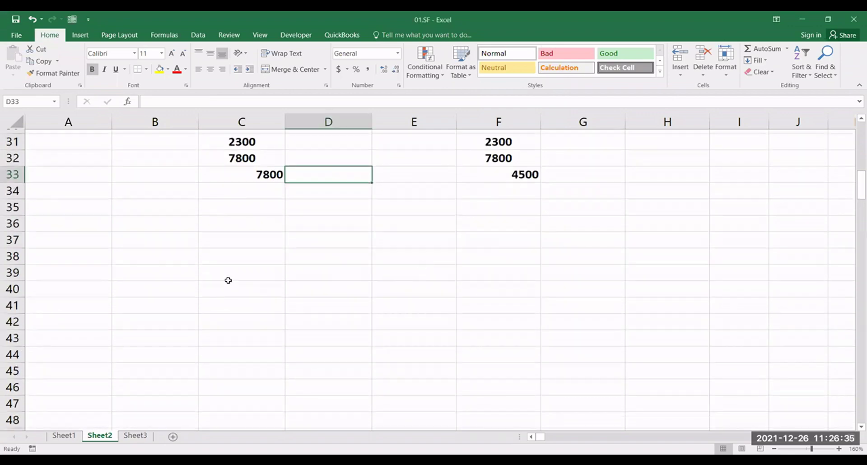
scroll(448, 284, "down", 8)
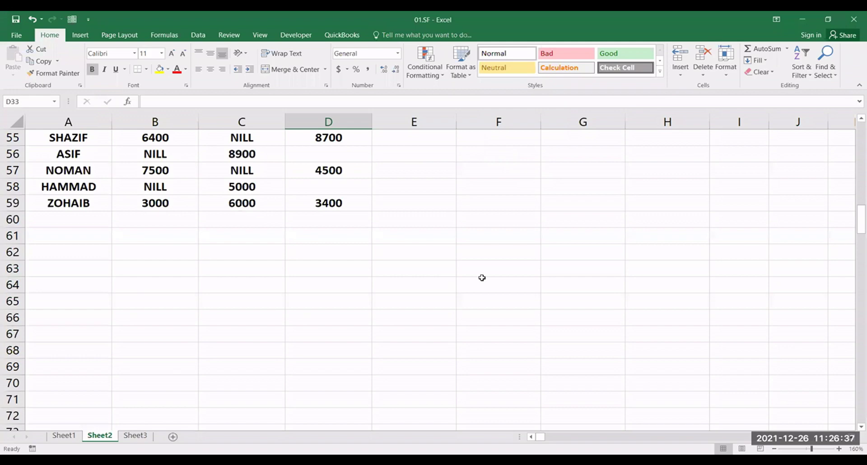
scroll(482, 277, "up", 2)
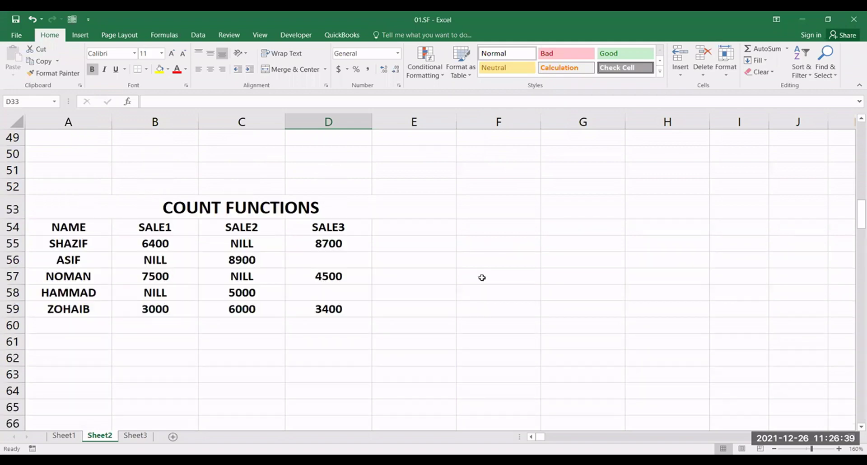
left_click(482, 278)
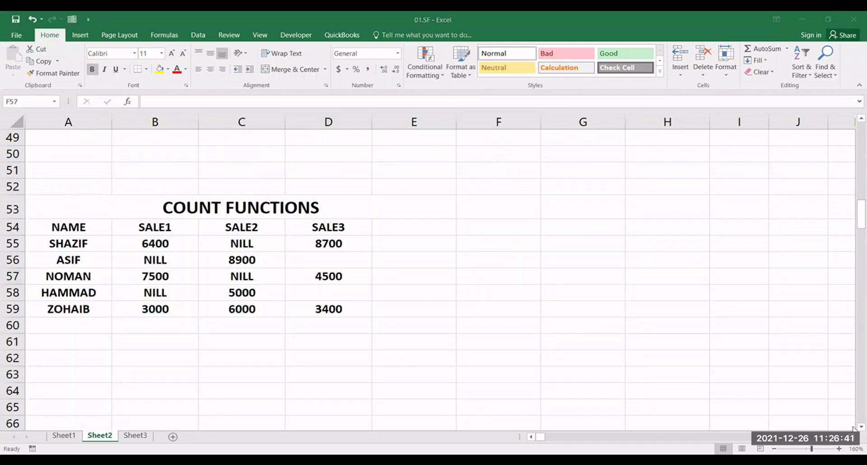
scroll(854, 428, "down", 1)
scroll(387, 376, "down", 1)
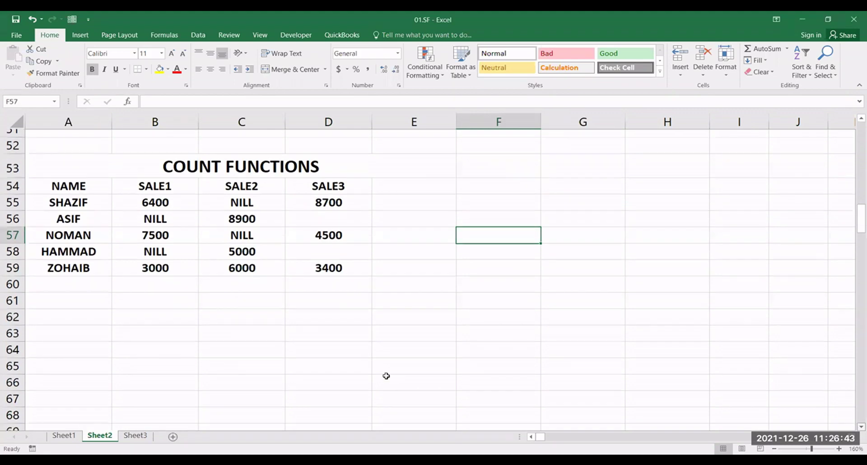
scroll(196, 327, "down", 1)
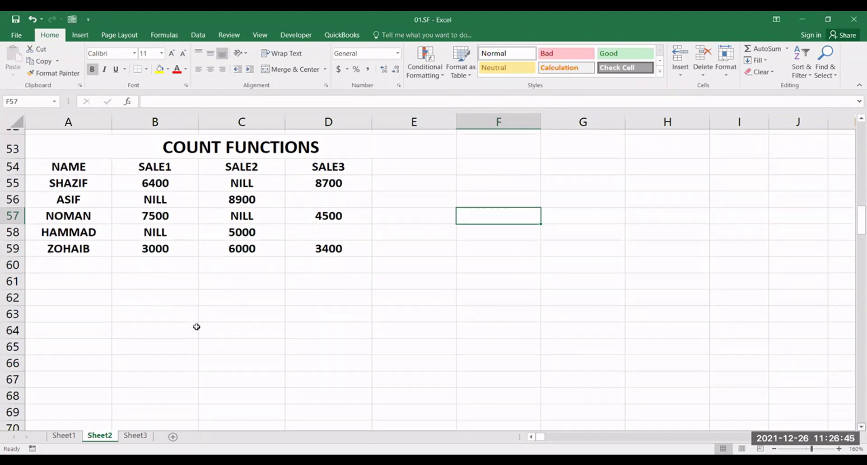
scroll(196, 327, "down", 1)
Step: Enter =COUNT(B55:B59) in cell B60 below the SALE1 column to count its numeric entries
left_click(170, 255)
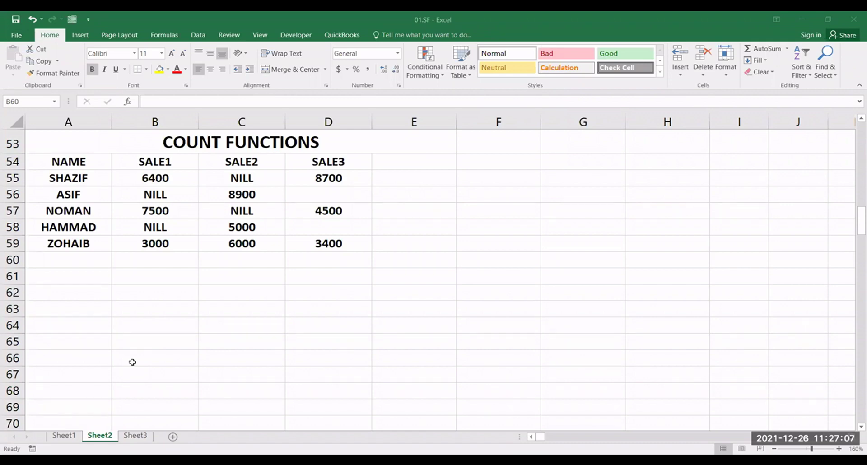
left_click(161, 256)
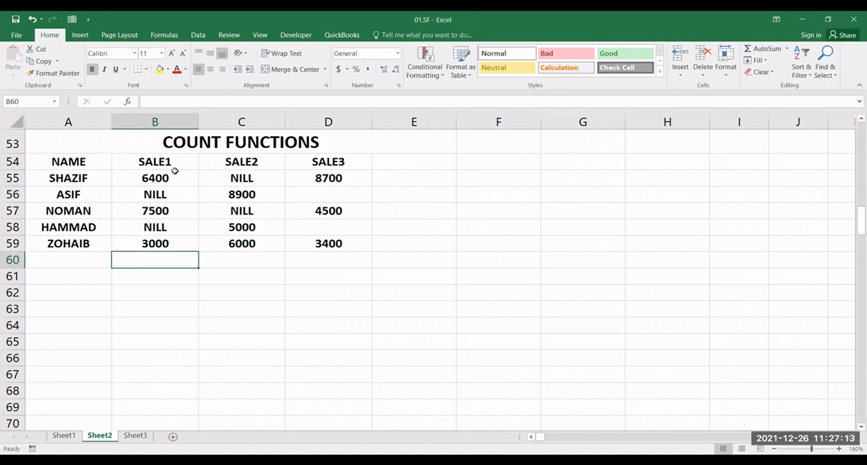
type("=")
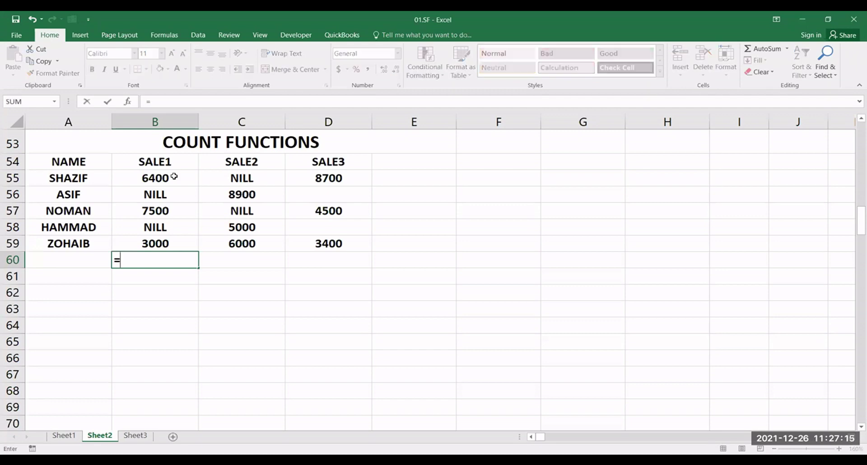
type("COUNT(")
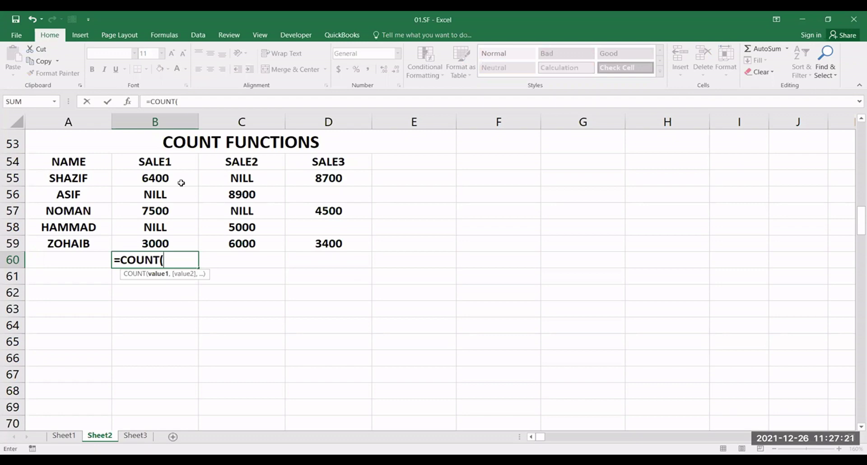
left_click_drag(181, 183, 179, 244)
key("Return")
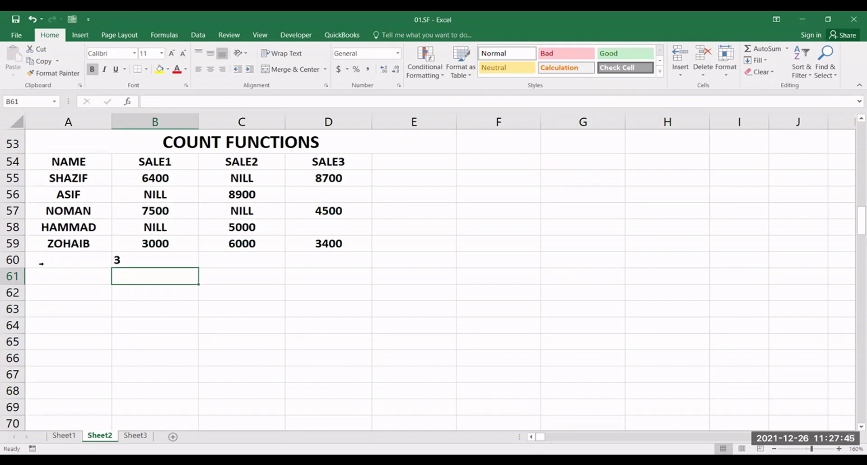
double_click(184, 255)
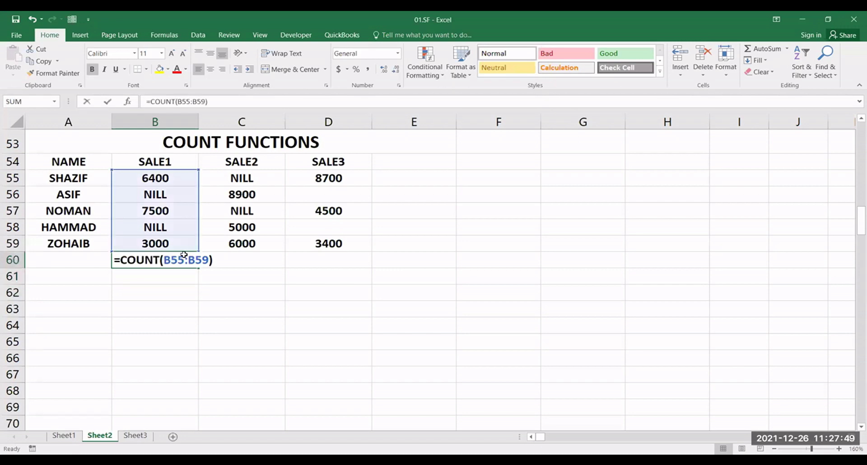
key("Return")
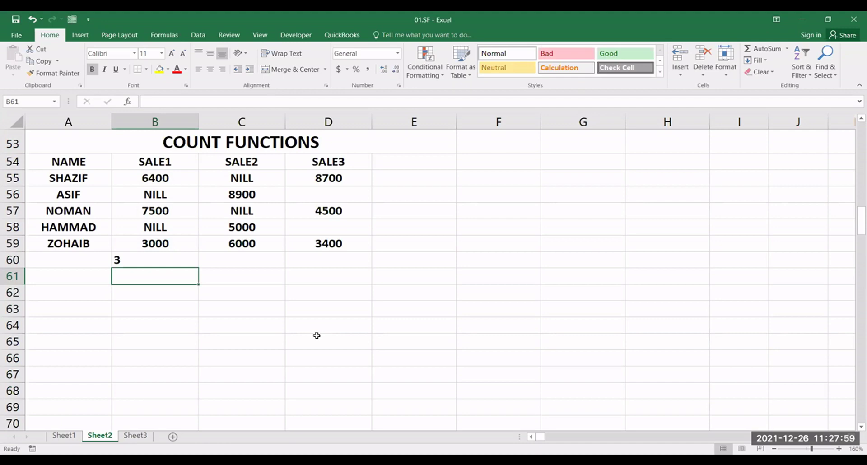
Step: Enter =COUNTA(C55:C59) in cell C60 below the SALE2 column to count all its non-empty cells
key("Up")
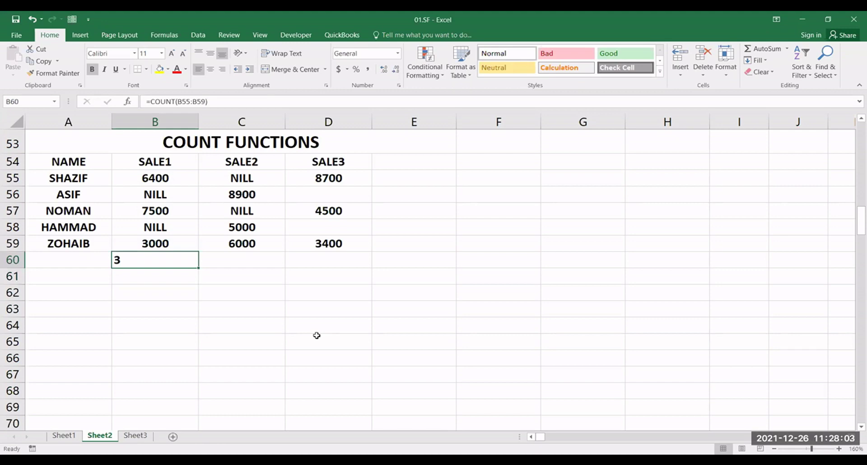
key("Right")
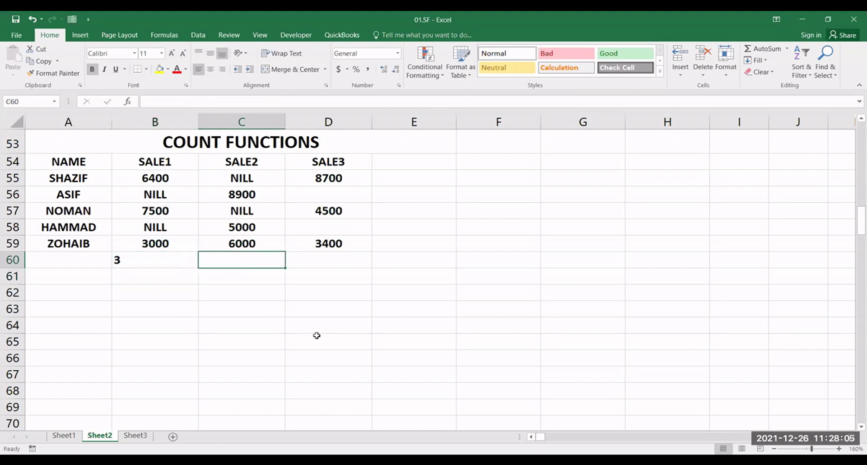
type("=")
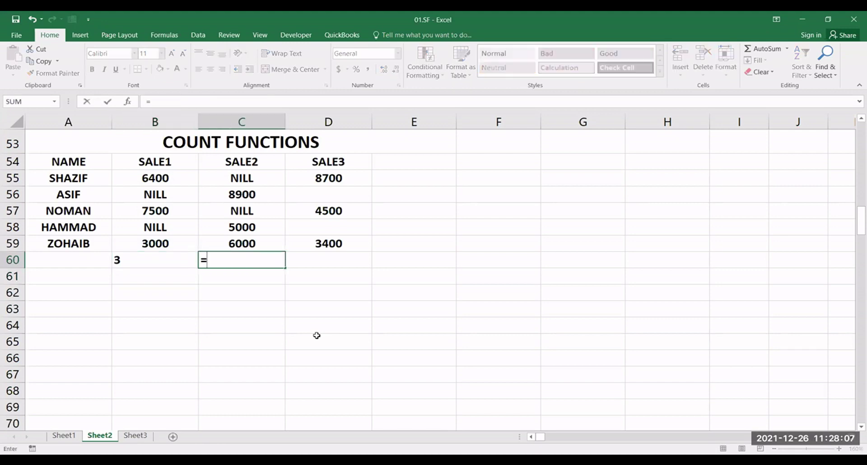
type("COUNTA(")
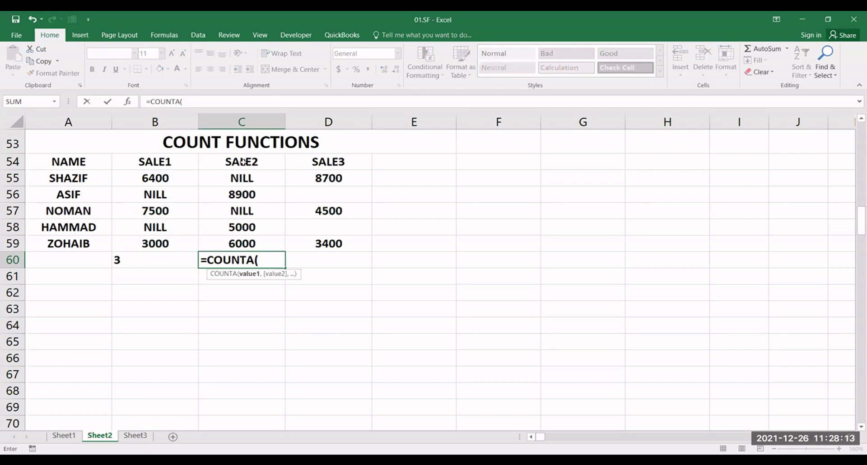
left_click_drag(243, 178, 243, 243)
type(")")
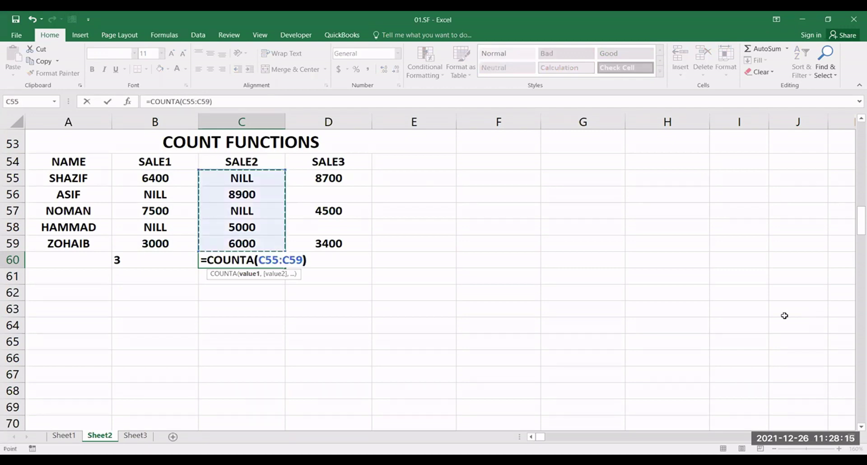
key("Return")
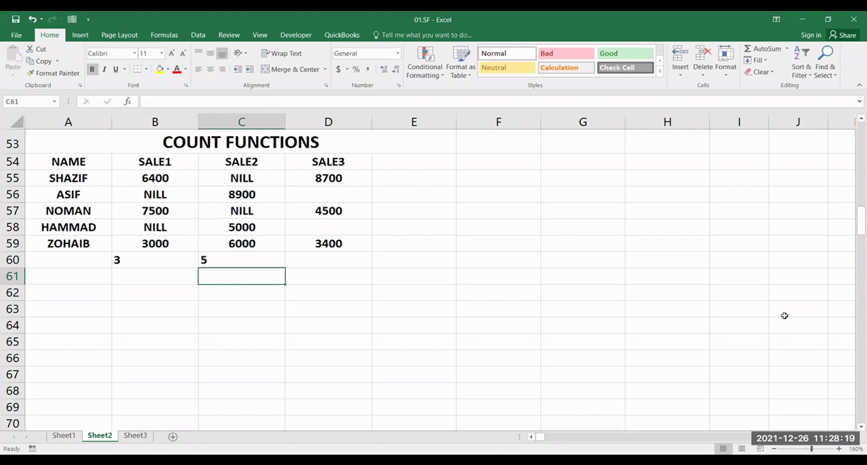
double_click(242, 261)
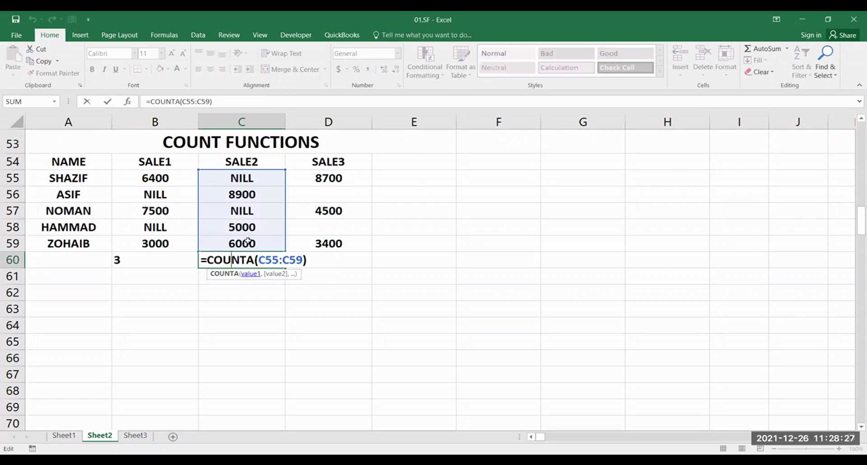
key("Tab")
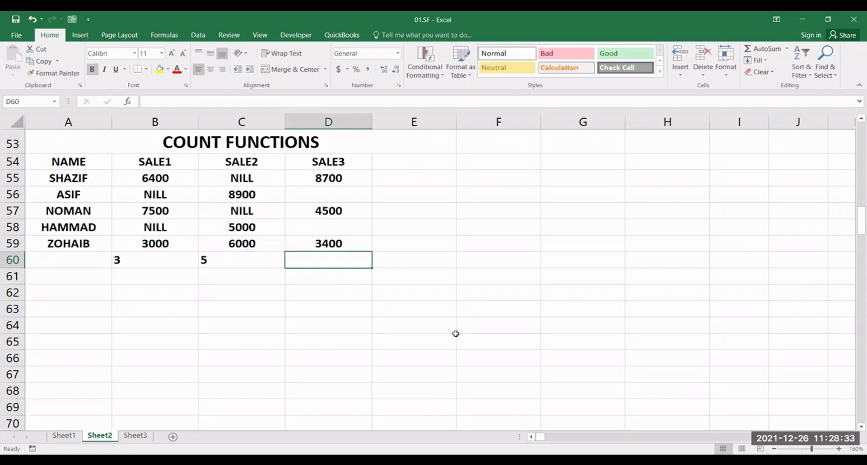
Step: Enter =COUNTBLANK(D55:D59) in cell D60 below the SALE3 column to count its empty cells
type("=")
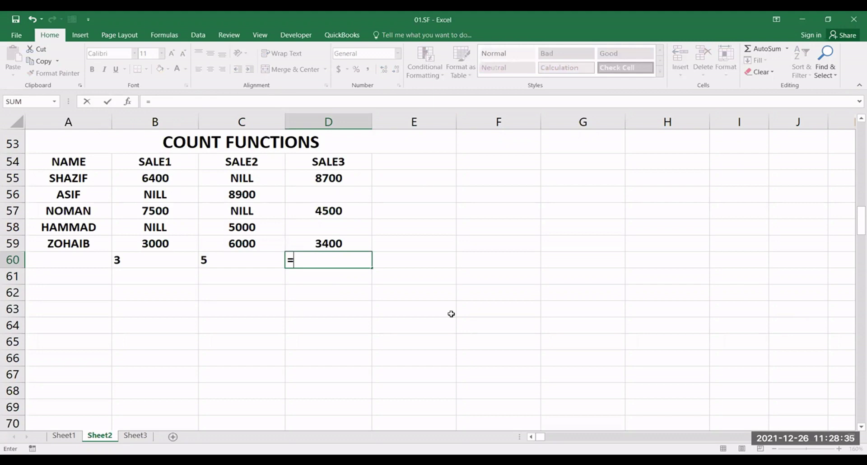
type("COUNTBL")
key("Tab")
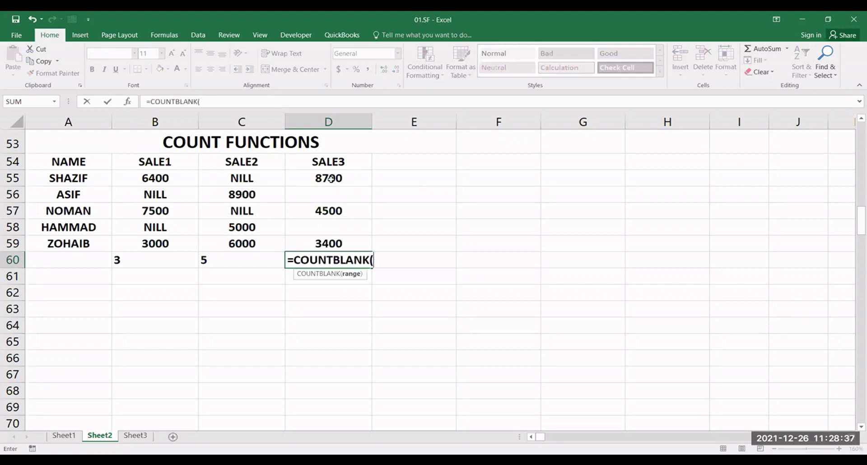
left_click(330, 178)
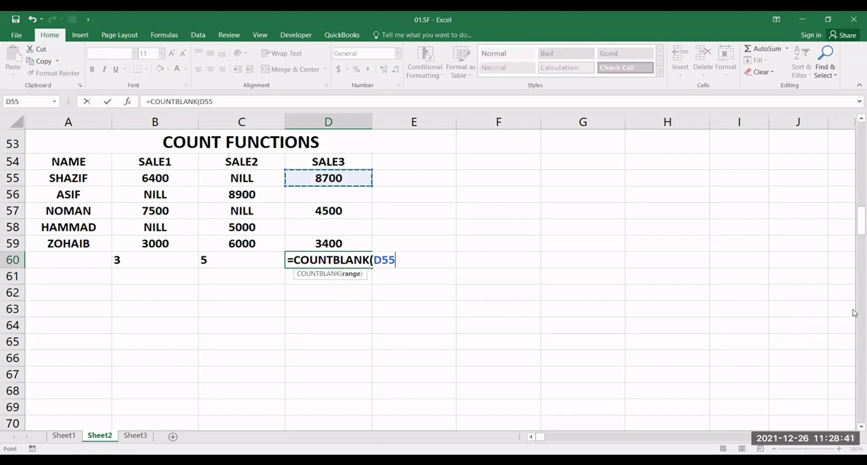
key("shift+Down")
key("shift+Down")
key("shift+Down")
key("shift+Down")
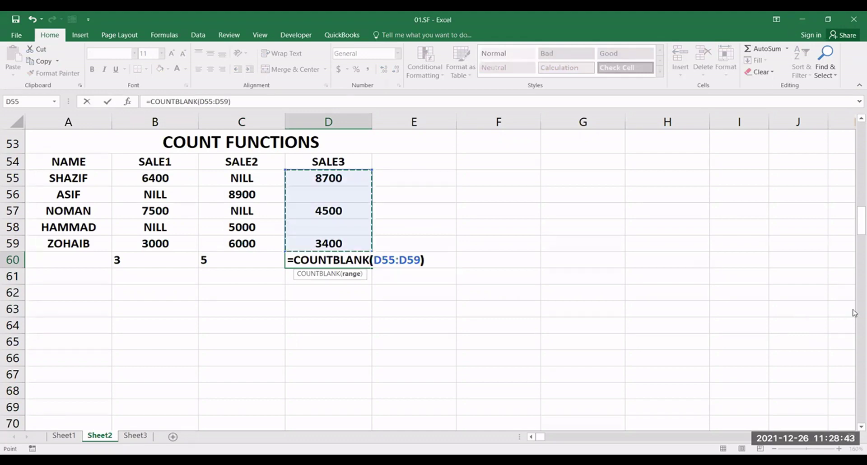
key("Return")
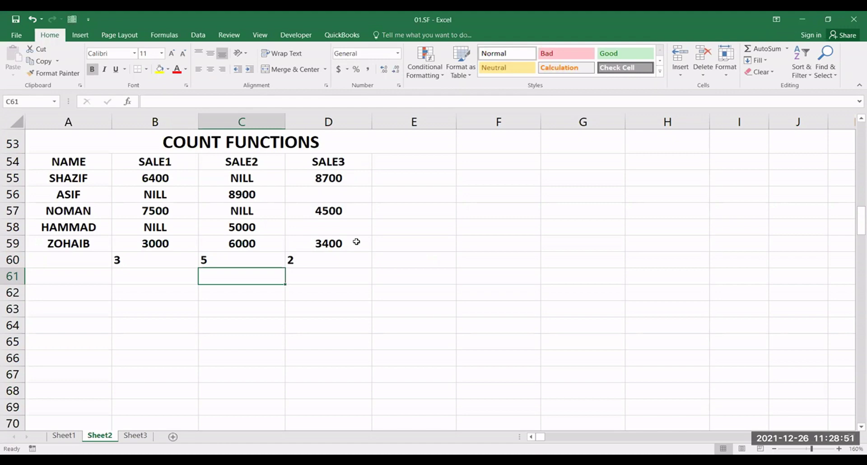
double_click(334, 260)
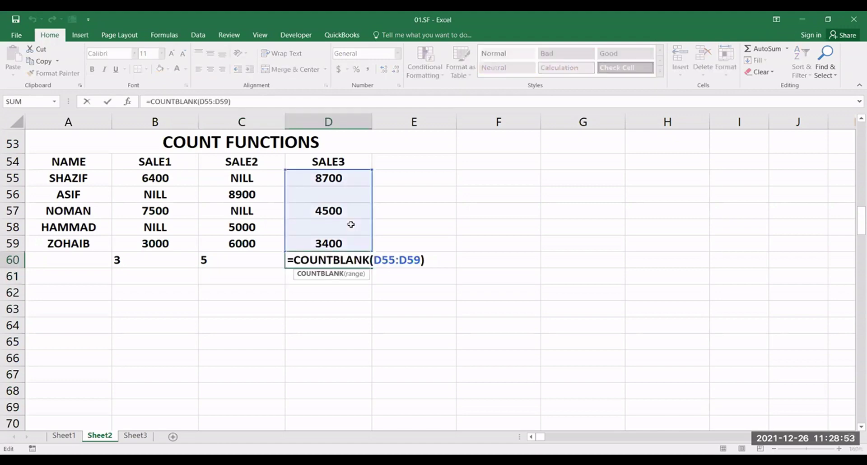
key("Tab")
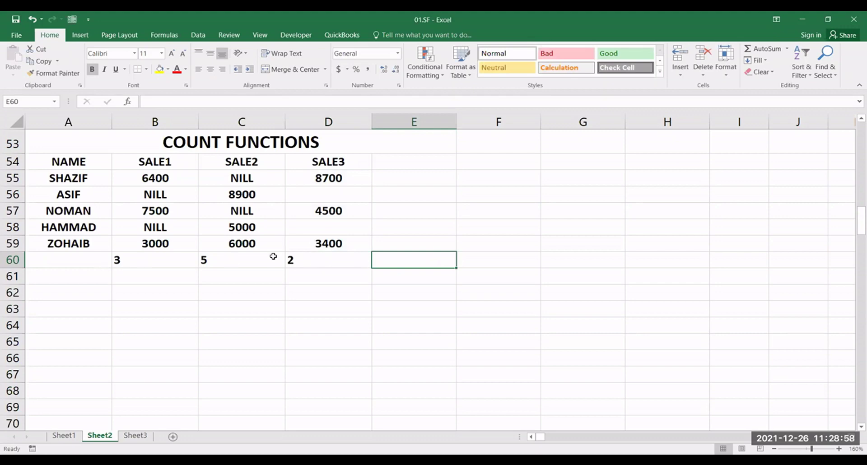
Step: Review the COUNT, COUNTA and COUNTBLANK formulas in B60, C60 and D60 without editing them
double_click(136, 260)
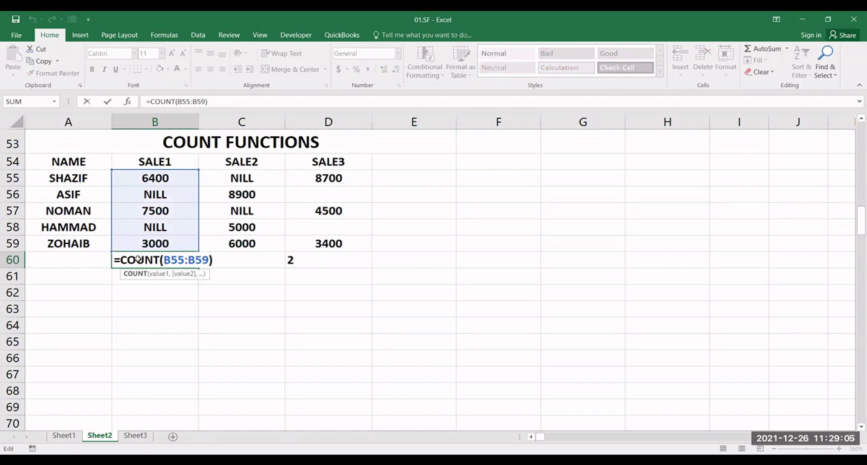
left_click(208, 259)
double_click(211, 260)
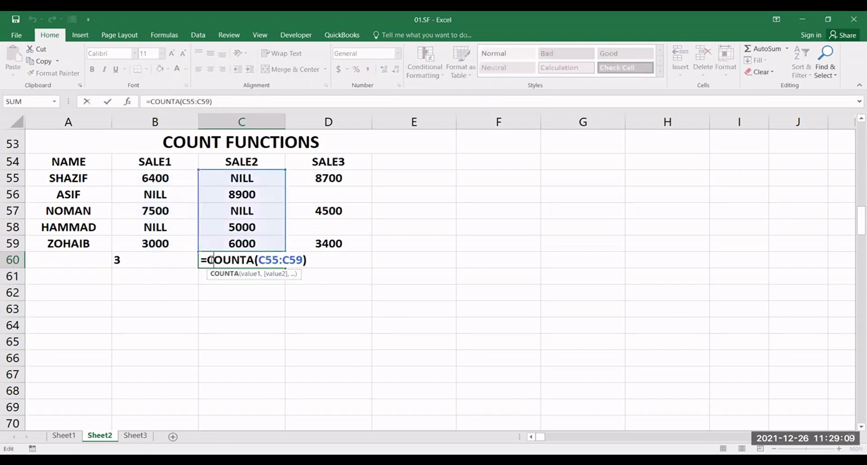
double_click(327, 254)
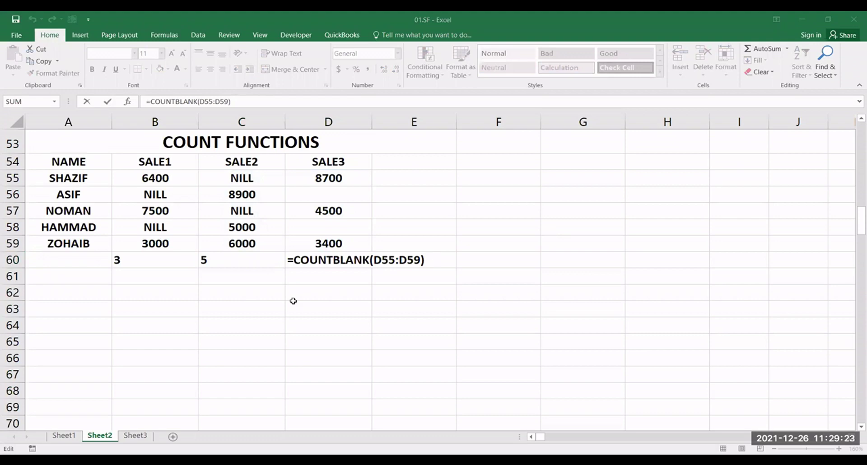
key("Tab")
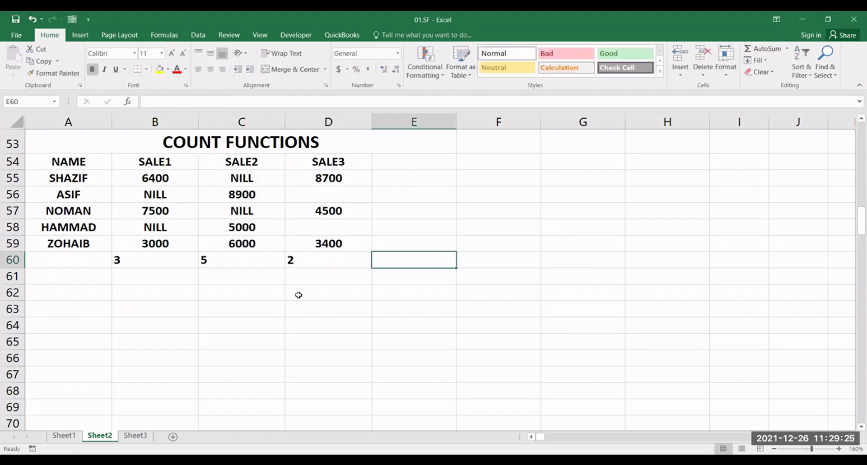
scroll(299, 295, "down", 1)
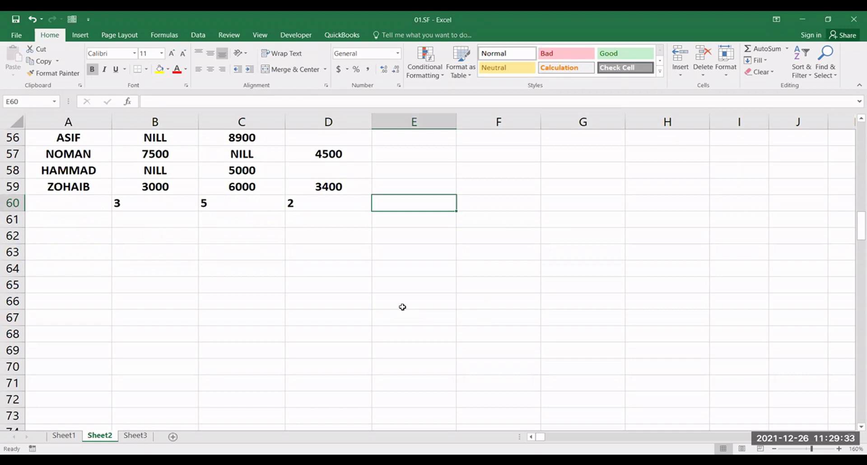
scroll(298, 296, "down", 1)
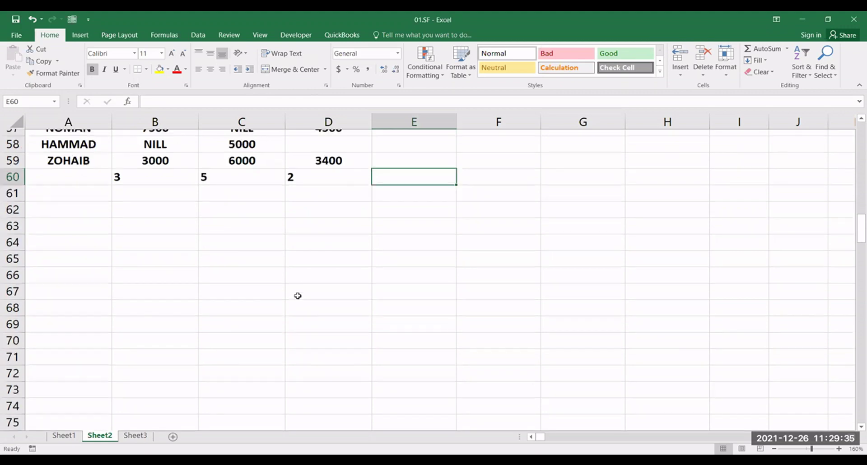
Step: Widen column B beside the TODAY to CELL labels in rows 76 to 82
scroll(298, 296, "down", 4)
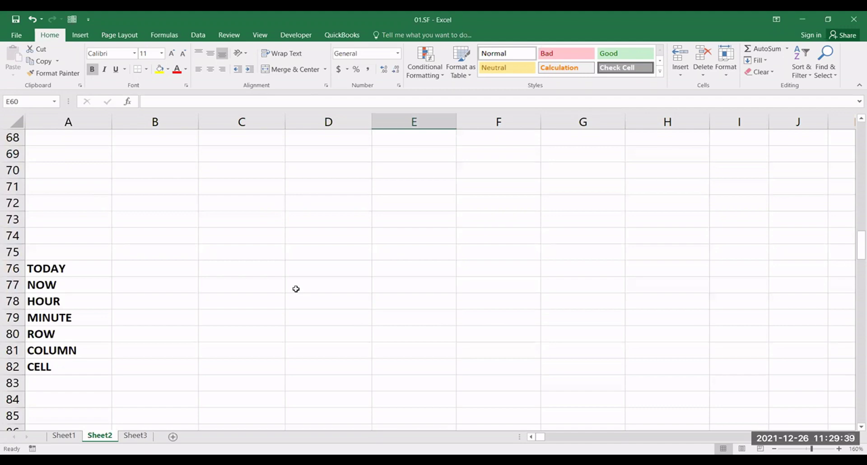
scroll(166, 147, "down", 2)
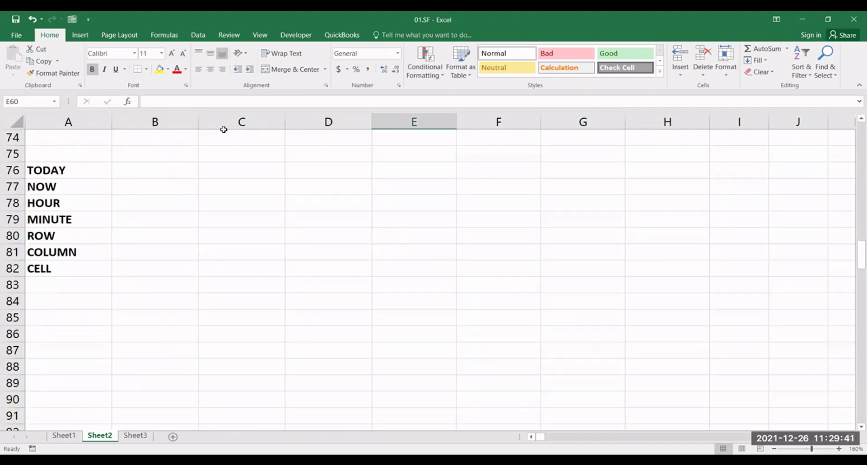
left_click_drag(198, 122, 224, 122)
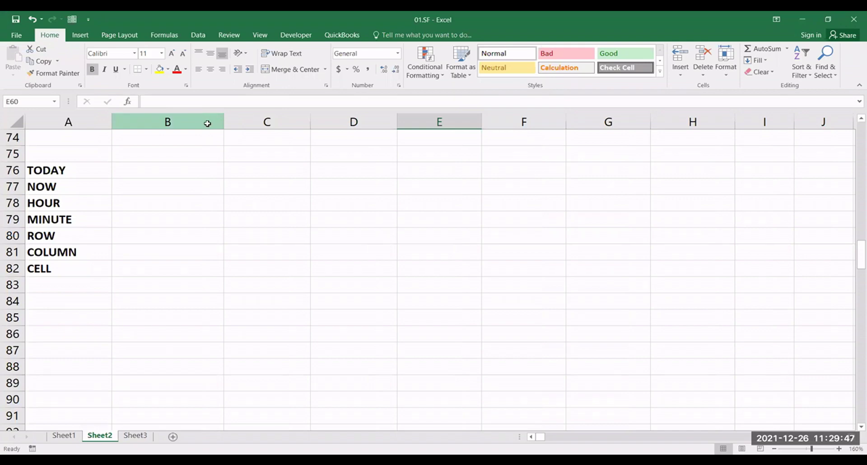
Step: Enter =TODAY() in cell B76 beside the TODAY label and review the formula without changing it
left_click(220, 170)
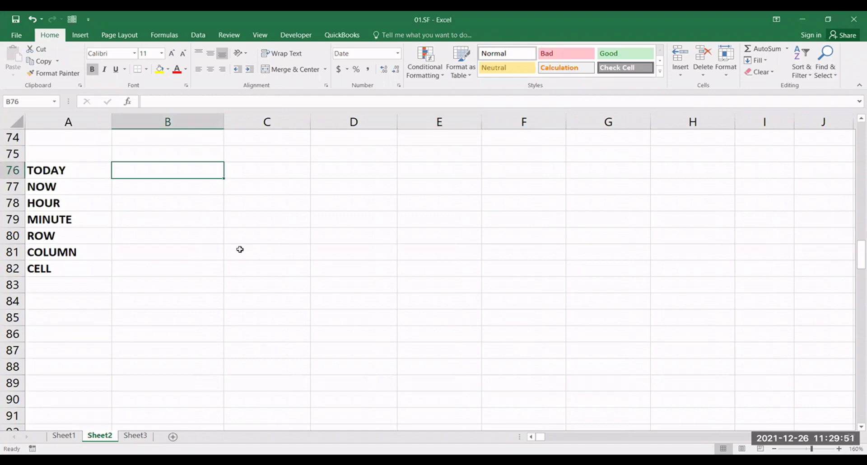
type("=")
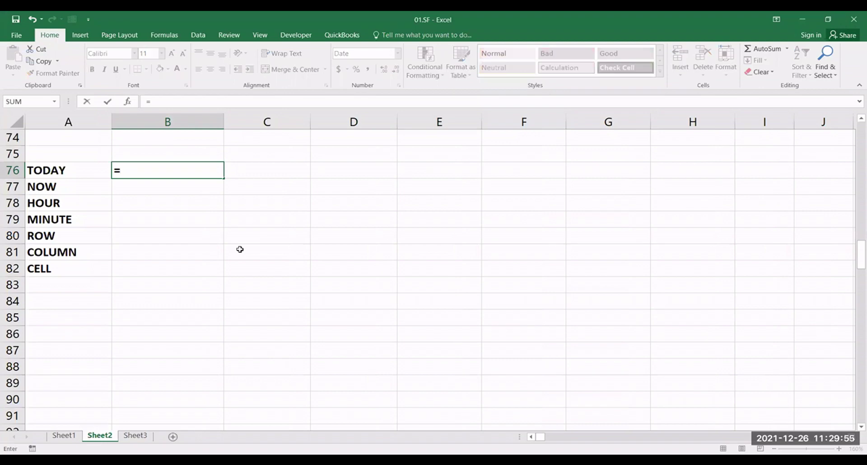
type("TODAY")
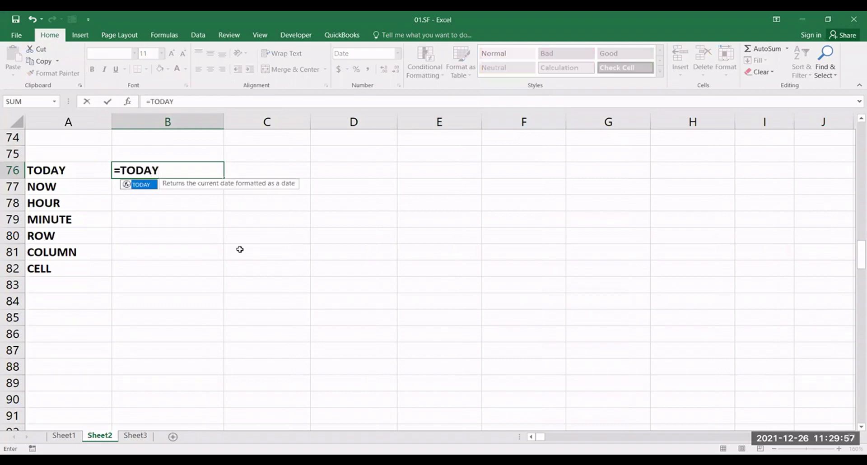
type("()")
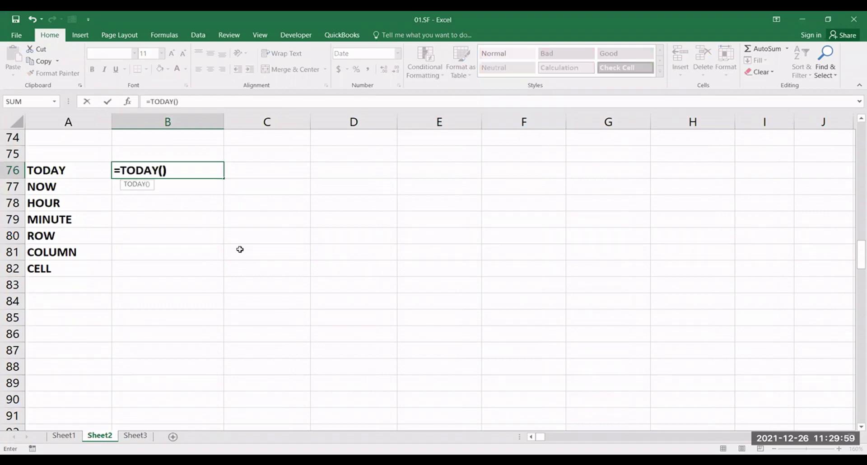
key("Return")
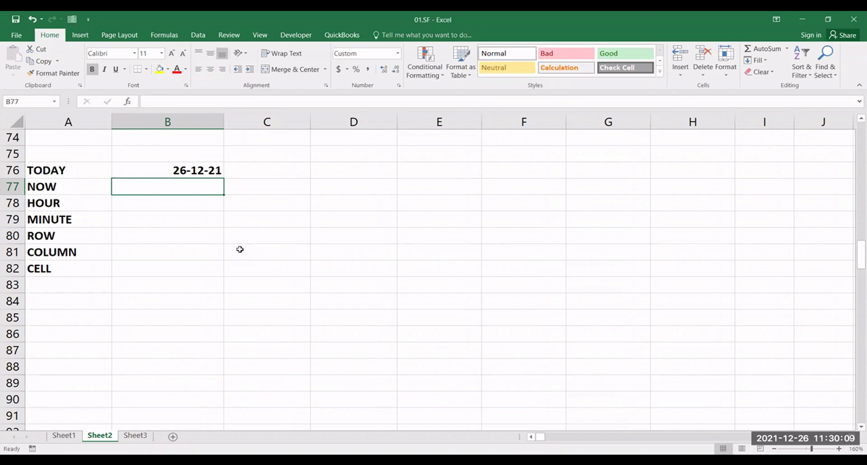
key("Up")
key("F2")
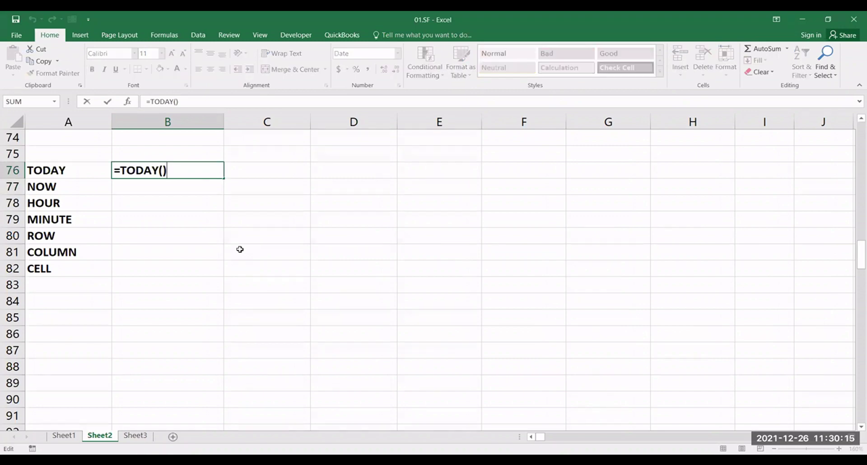
key("Return")
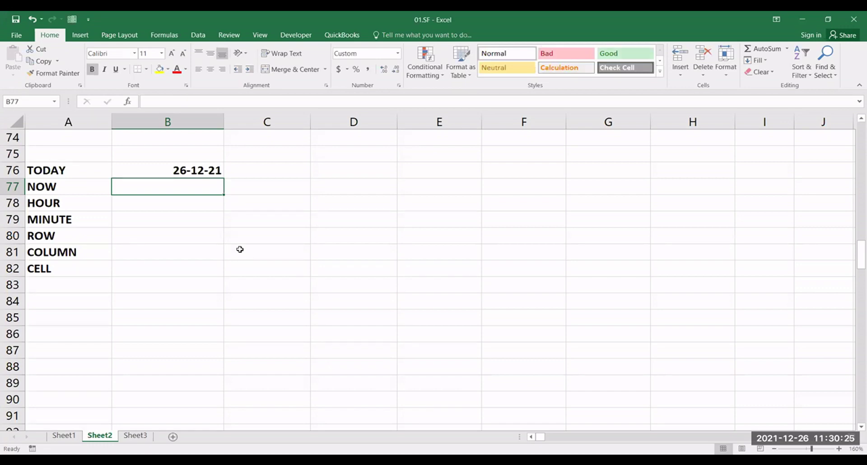
Step: Enter =NOW() in cell B77 beside the NOW label and review the formula without changing it
type("=NOW()")
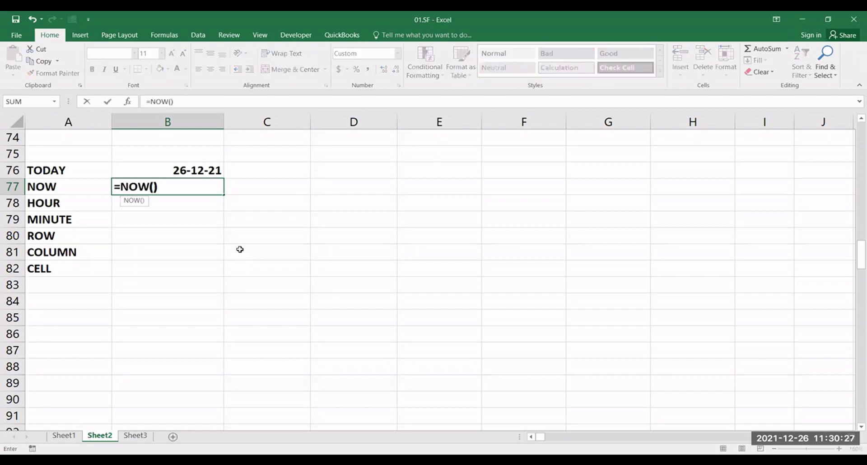
key("Return")
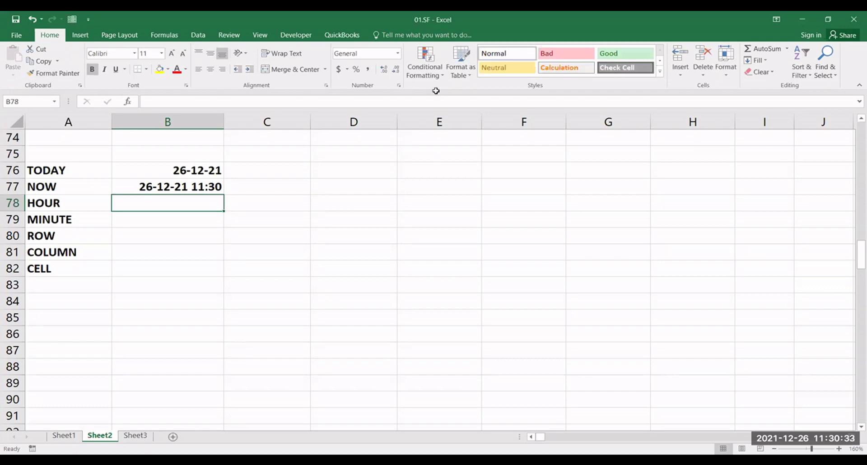
key("Up")
key("F2")
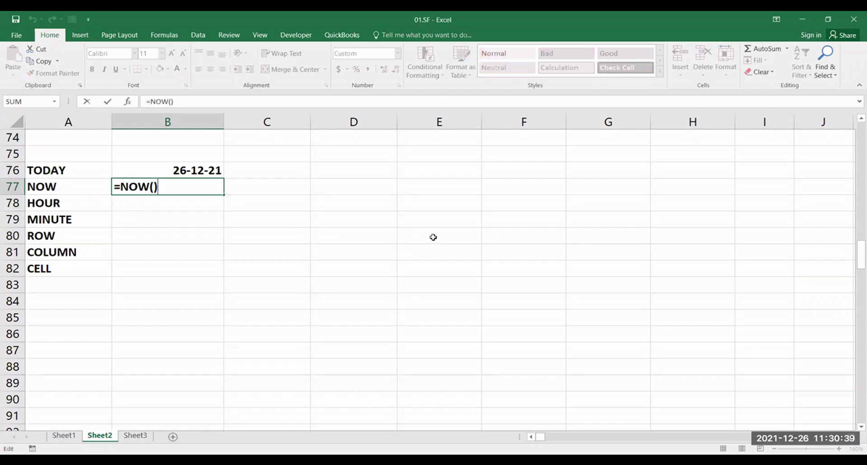
key("Return")
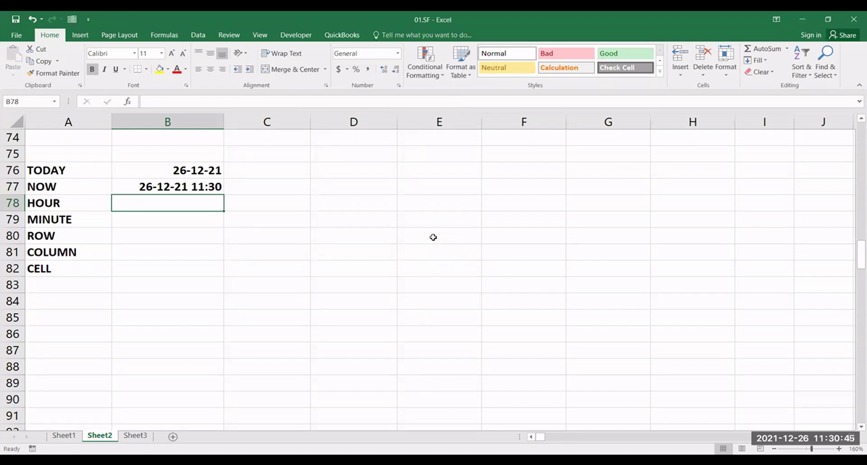
Step: Enter =HOUR(NOW()) in cell B78 beside the HOUR label to extract the current hour
type("=HOUR")
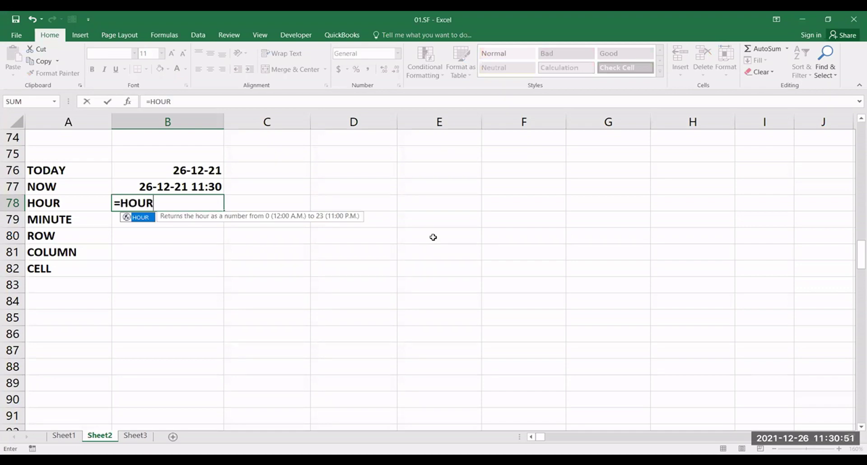
type("(")
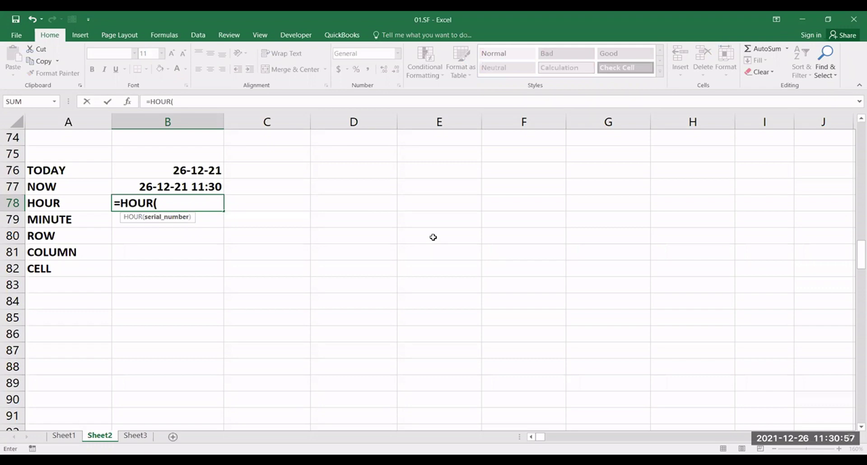
type("NOW())")
key("Return")
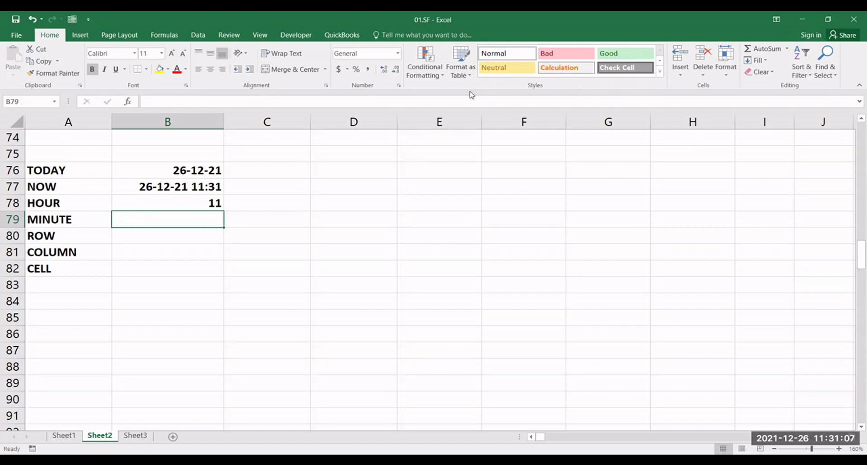
Step: Enter =MINUTE(NOW()) in cell B79 beside the MINUTE label to extract the current minute
key("F2")
type("=")
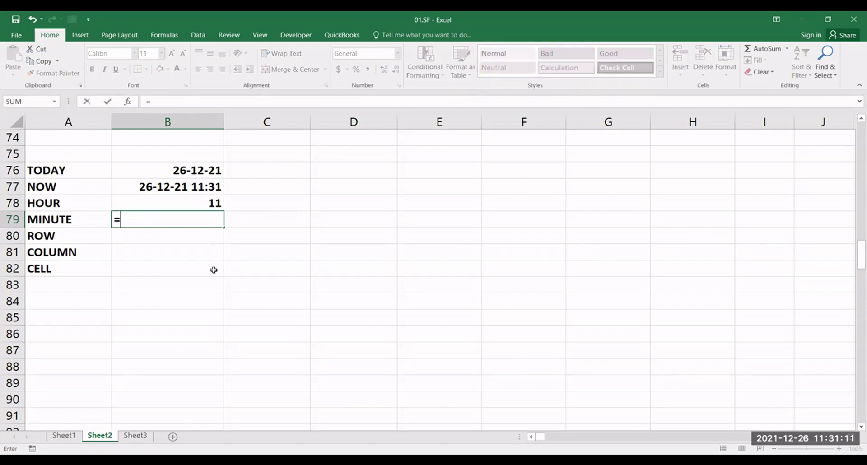
type("MINUTE(")
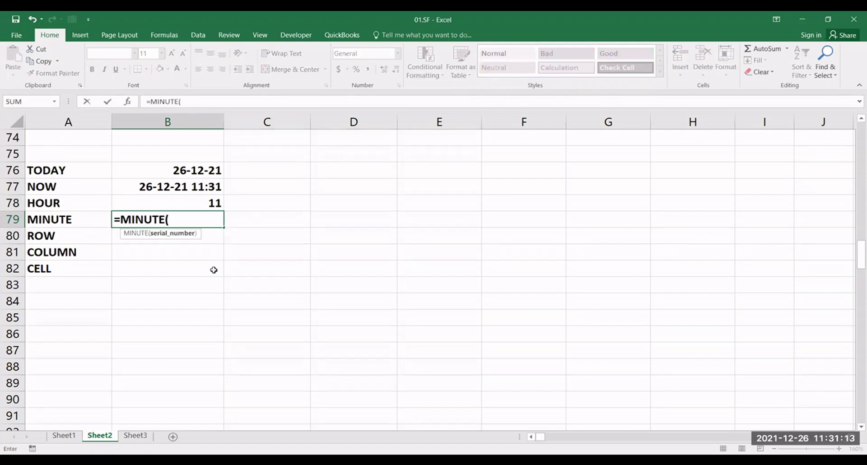
type("NOW()")
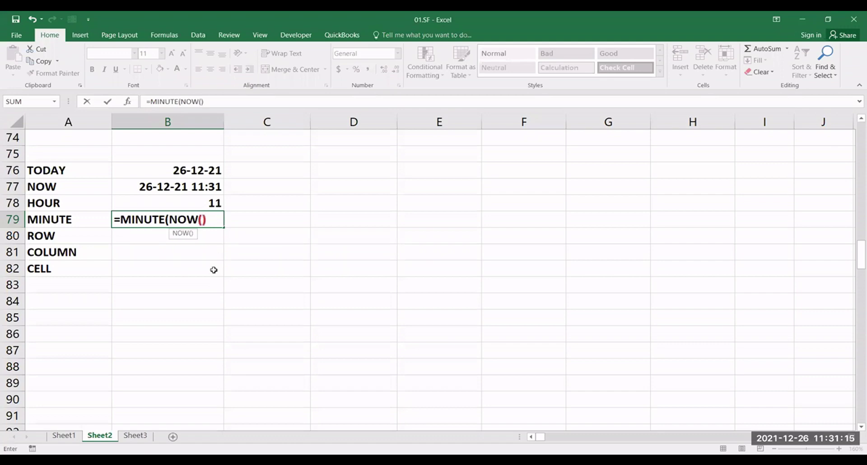
type(")")
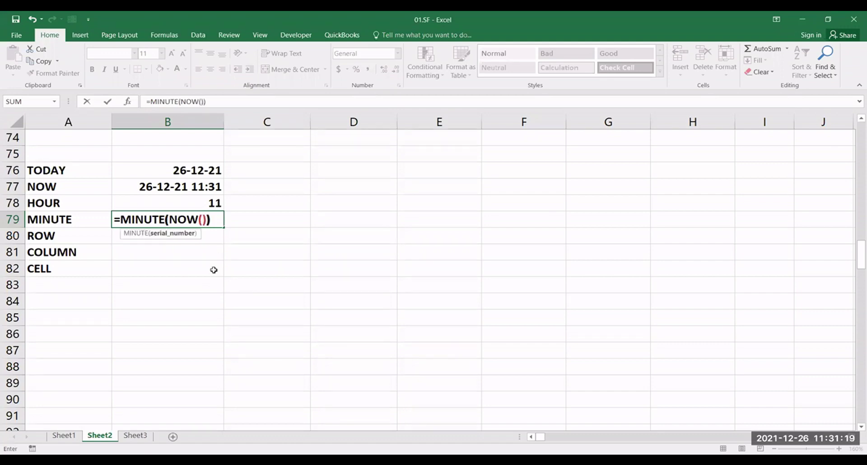
key("Return")
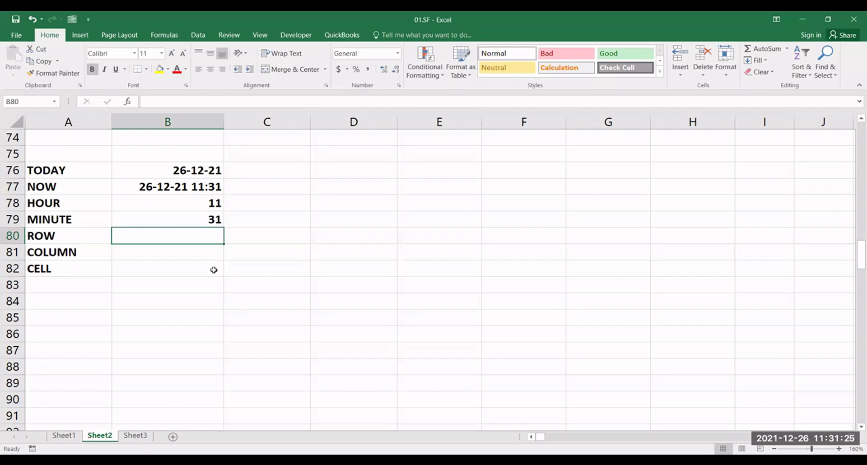
Step: Enter =ROW() in cell B80 beside the ROW label and review the formula without changing it
type("=")
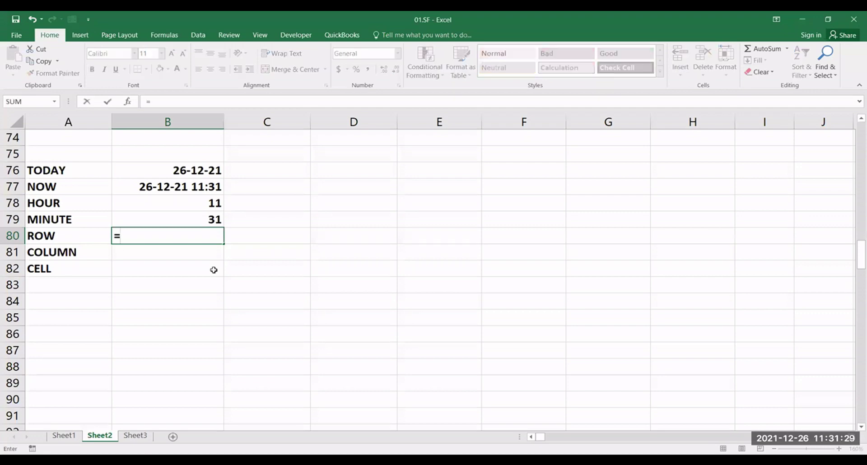
type("ROW()")
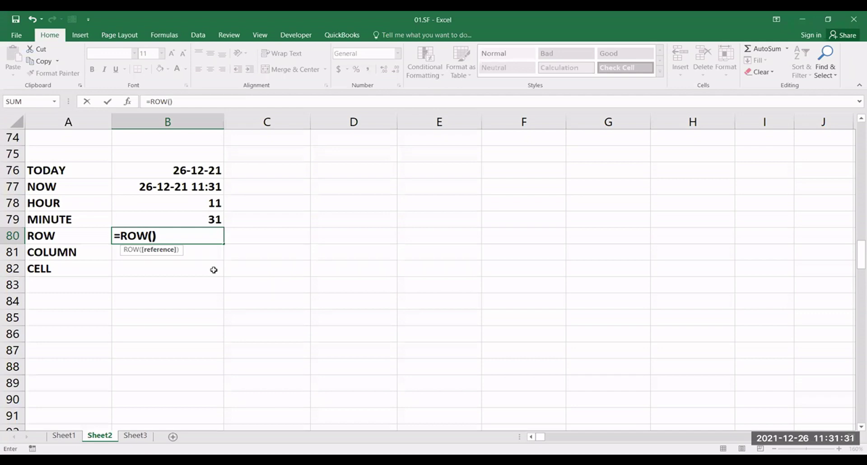
key("Return")
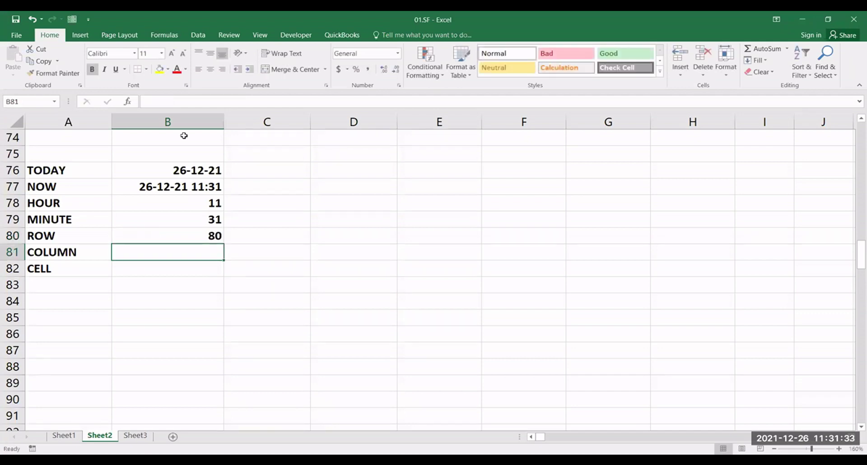
left_click(180, 238)
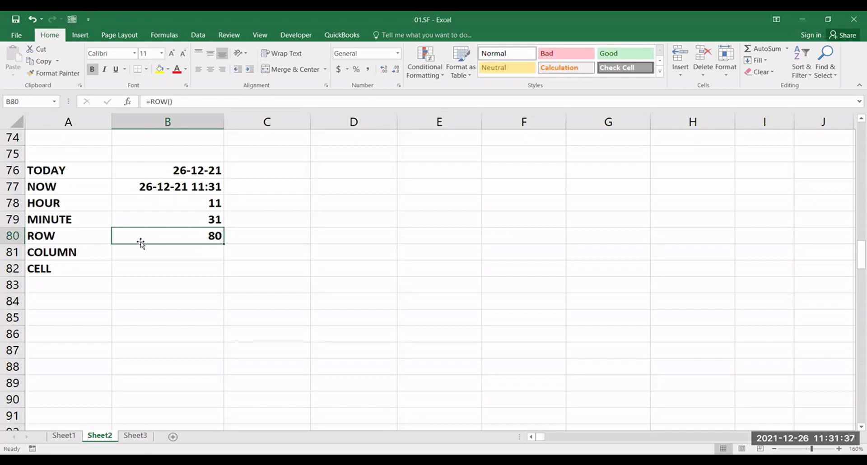
double_click(157, 240)
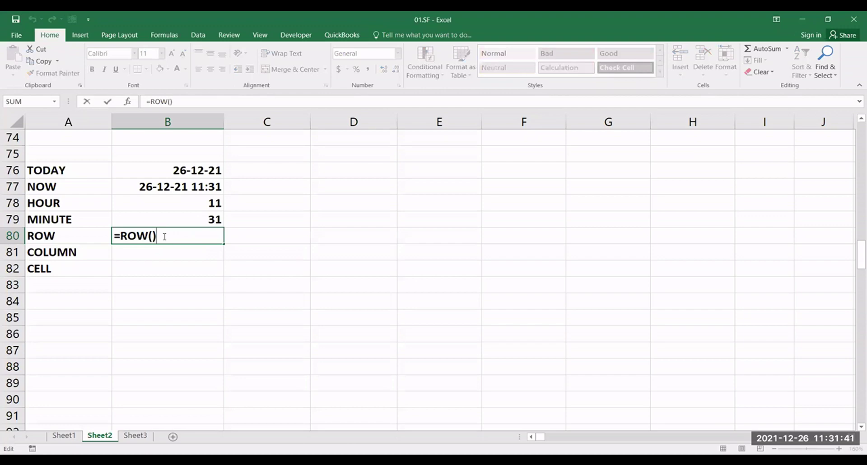
key("Return")
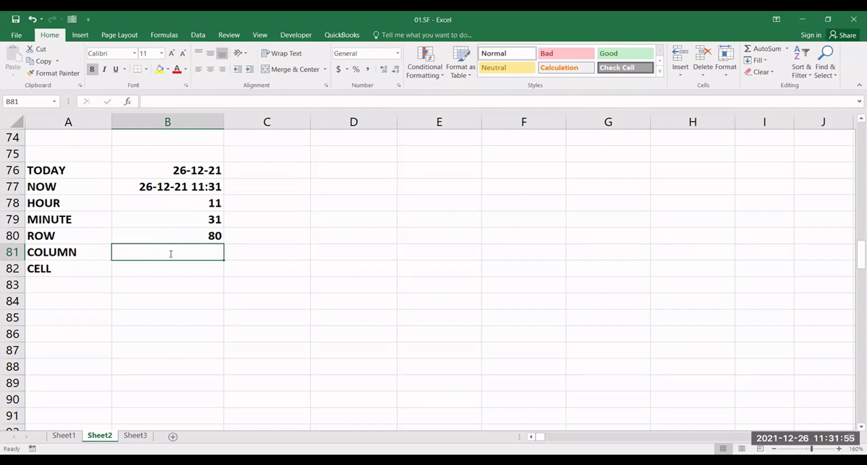
Step: Enter =COLUMN() in cell B81 beside the COLUMN label to return that cell's column number
type("=")
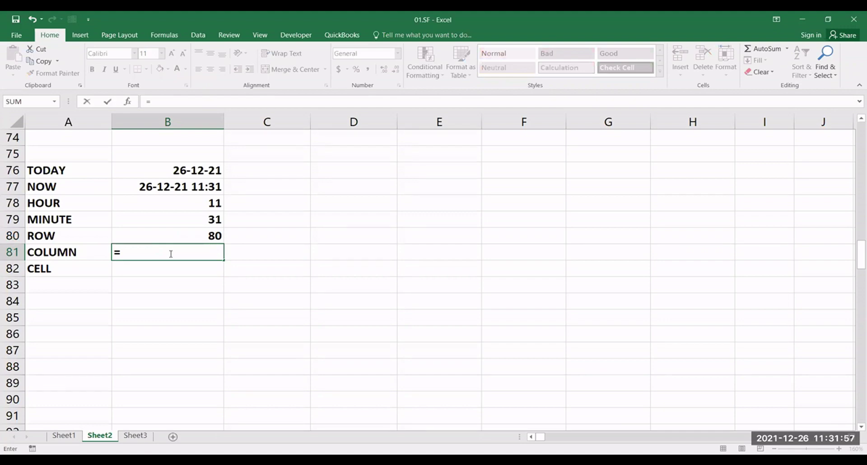
type("COLUMN")
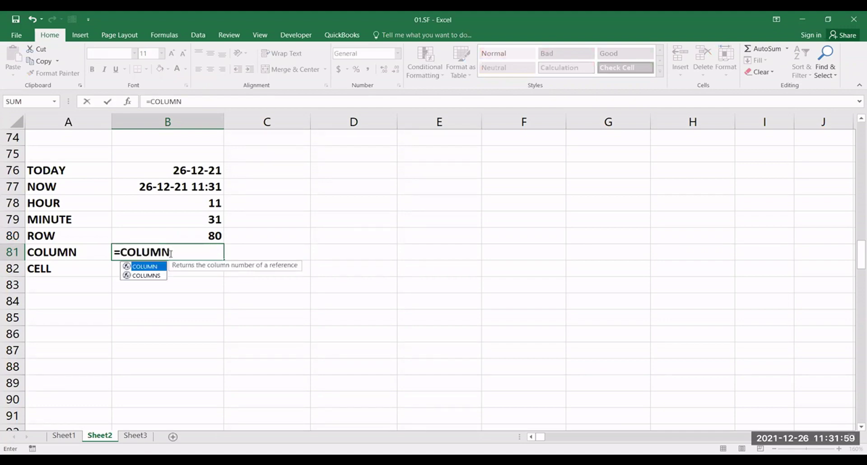
type("()")
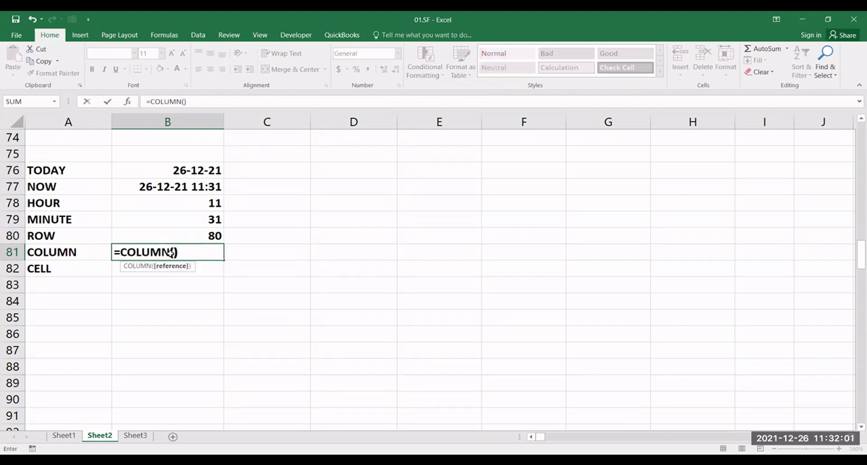
key("Return")
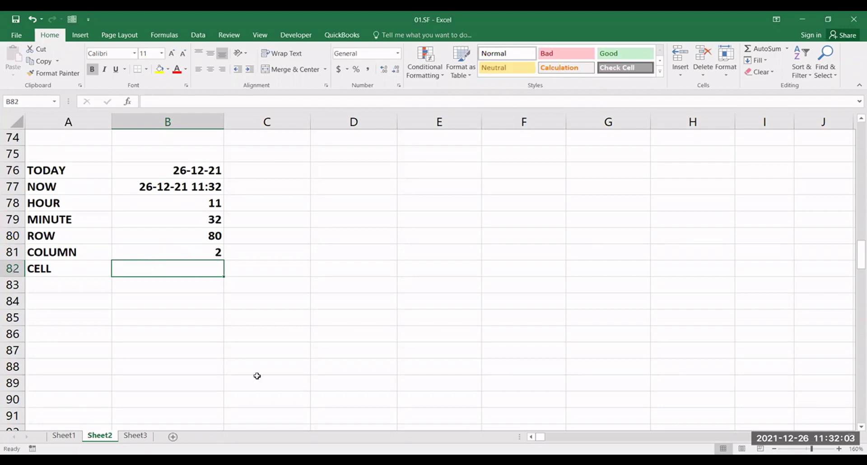
key("alt+Tab")
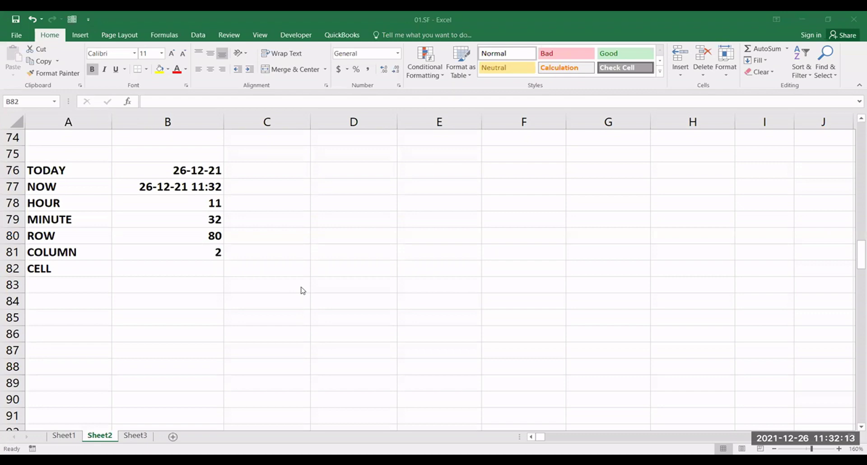
left_click(313, 254)
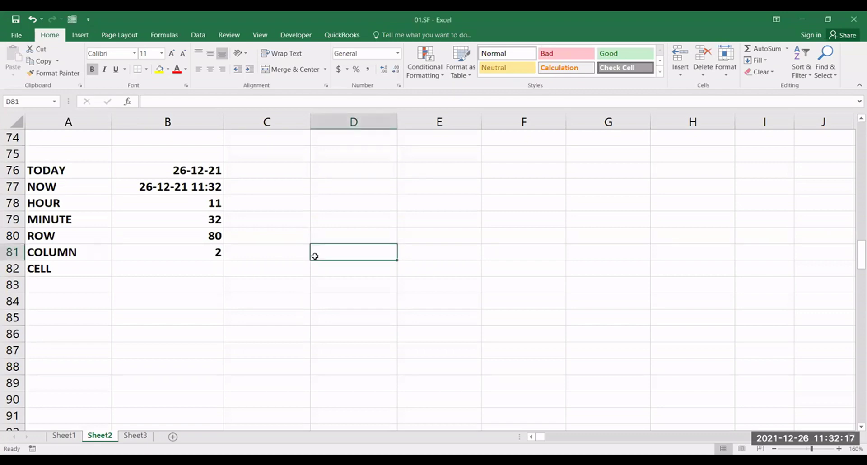
scroll(320, 252, "down", 1)
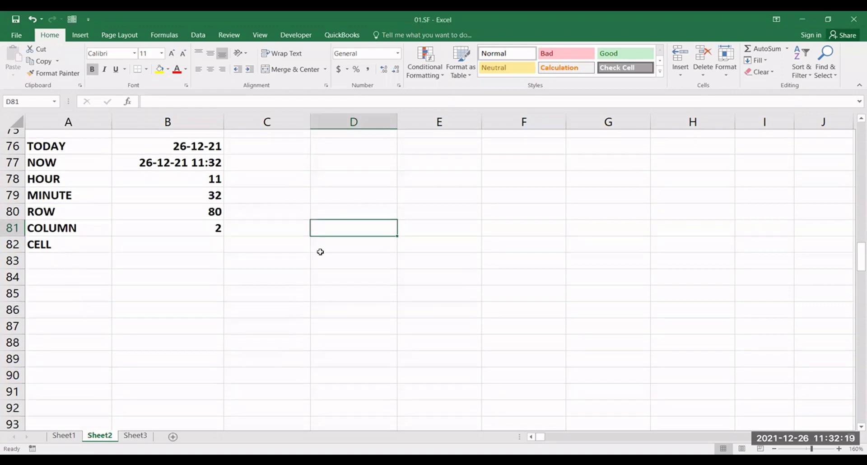
Step: Enter =COLUMN() in the far-off cell CF80 to return that cell's column number
scroll(321, 249, "up", 1)
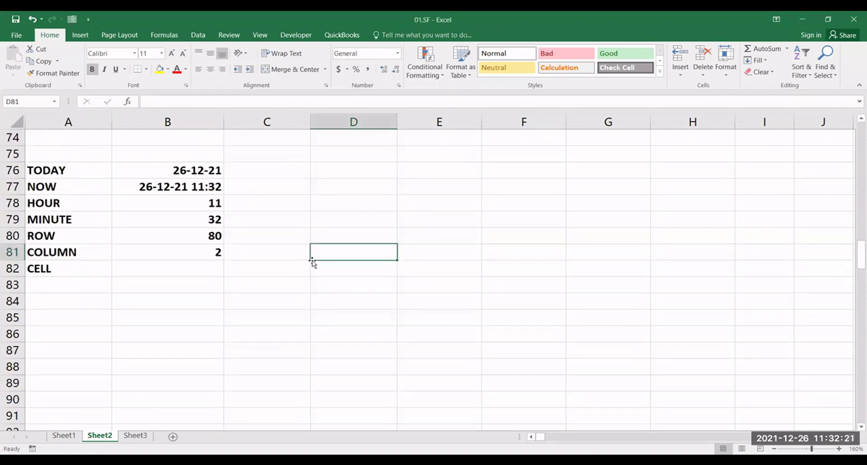
scroll(312, 261, "up", 1)
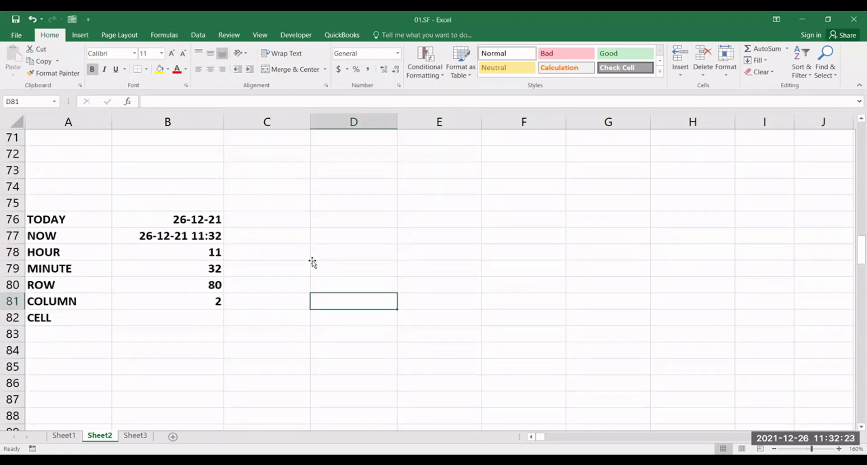
key("Right")
key("Right")
key("Right")
key("Right")
key("Right")
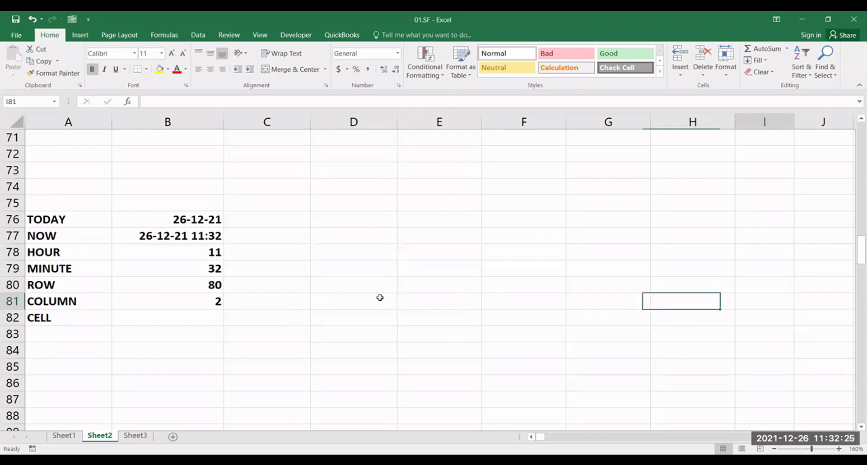
key("Right")
key("Right")
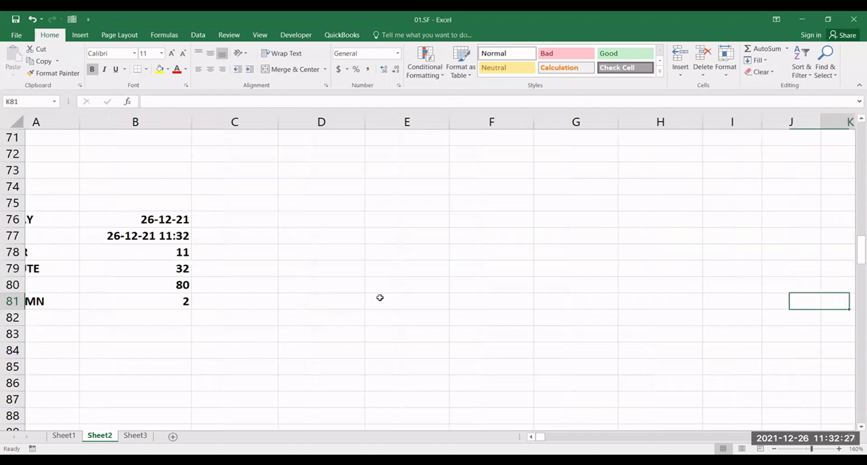
key("Right")
key("Right")
key("Right")
key("Right")
key("Right")
key("Right")
key("Right")
key("Right")
key("Right")
key("Right")
key("Right")
key("Right")
key("Right")
key("Right")
key("Right")
key("Right")
key("Right")
key("Right")
key("Right")
key("Right")
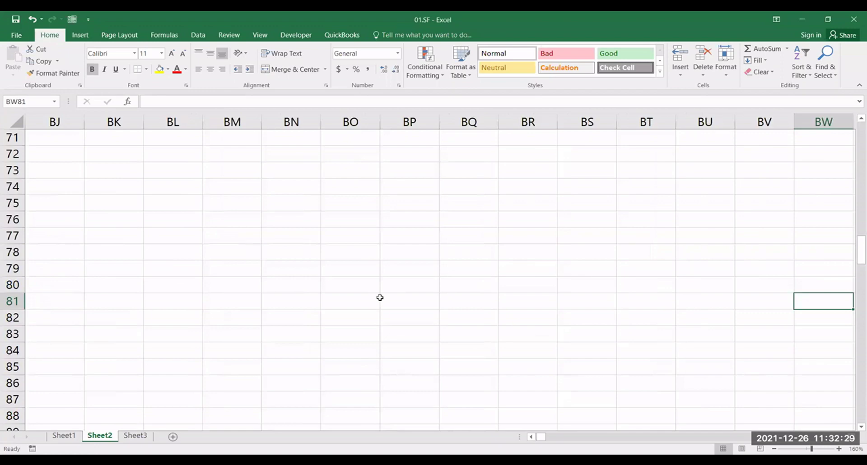
key("Right")
key("Right")
key("Right")
key("Right")
key("Right")
key("Right")
key("Right")
key("Right")
key("Right")
key("Right")
key("Right")
key("Right")
key("Right")
key("Right")
key("Right")
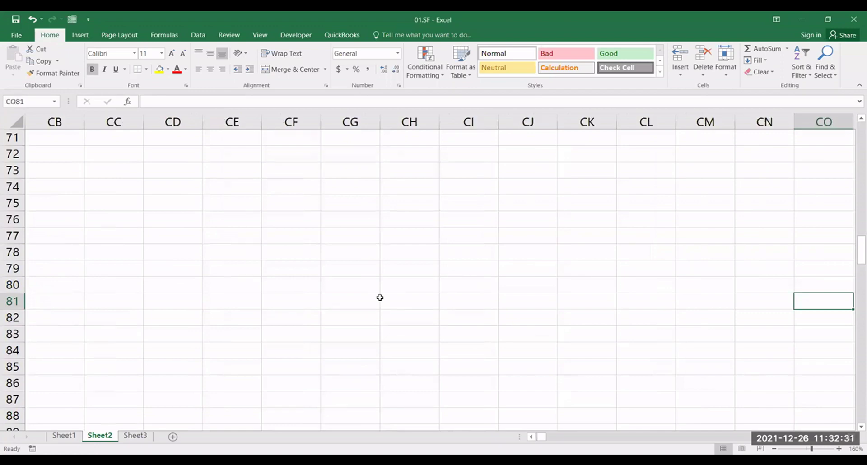
left_click(305, 283)
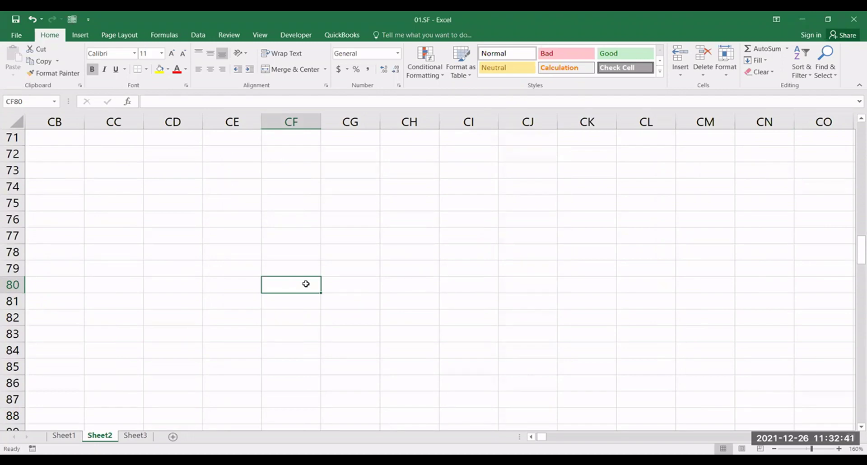
type("=")
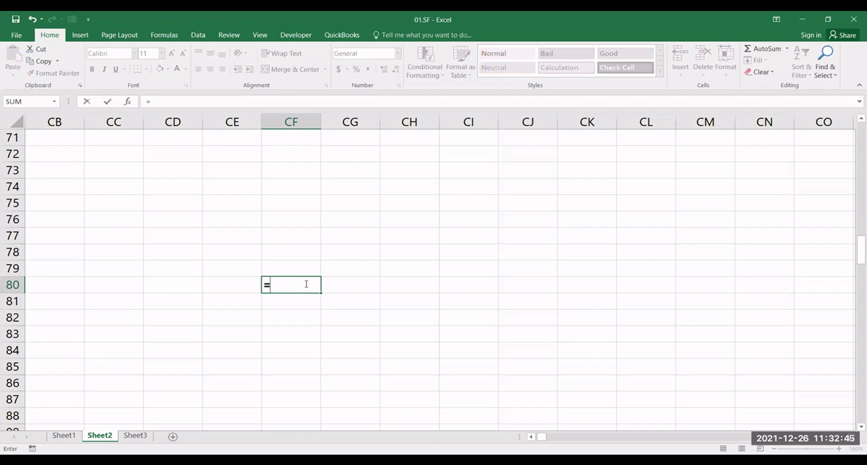
type("COLUMN")
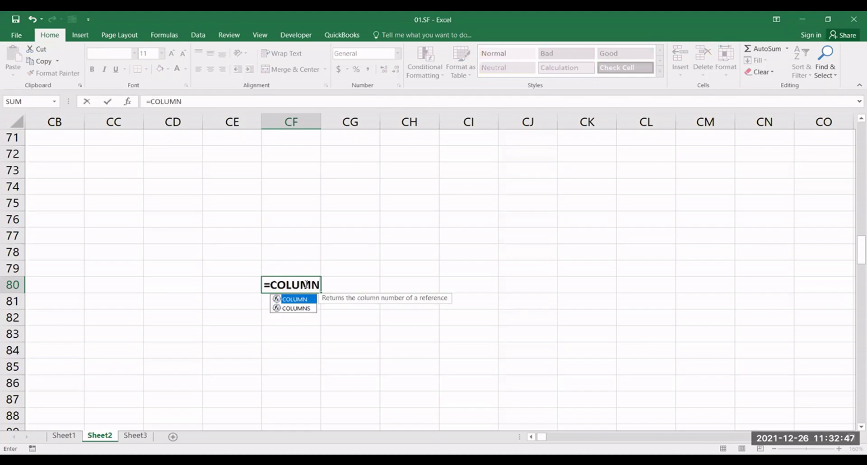
type("()")
key("Return")
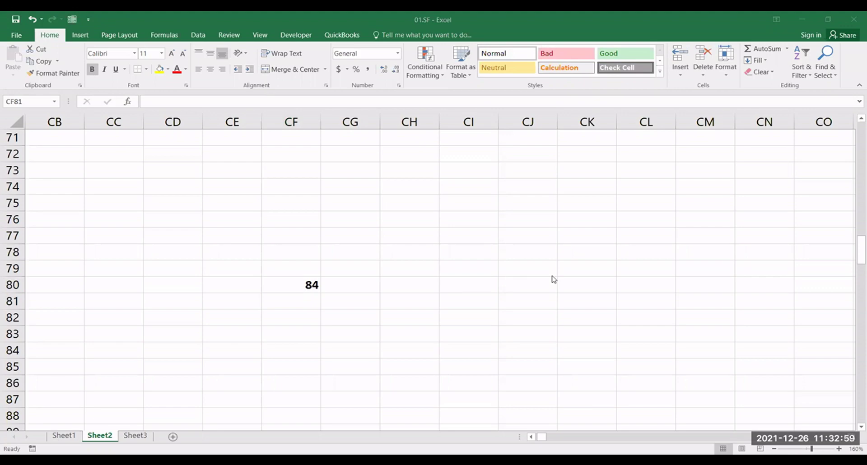
Step: Examine the COLUMN formula in cell XFD81, in the sheet's last column, without changing it
left_click(305, 284)
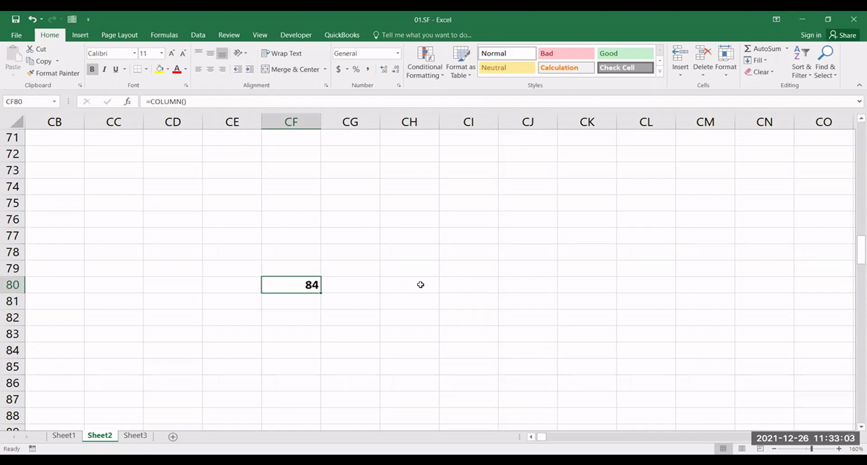
key("ctrl+Right")
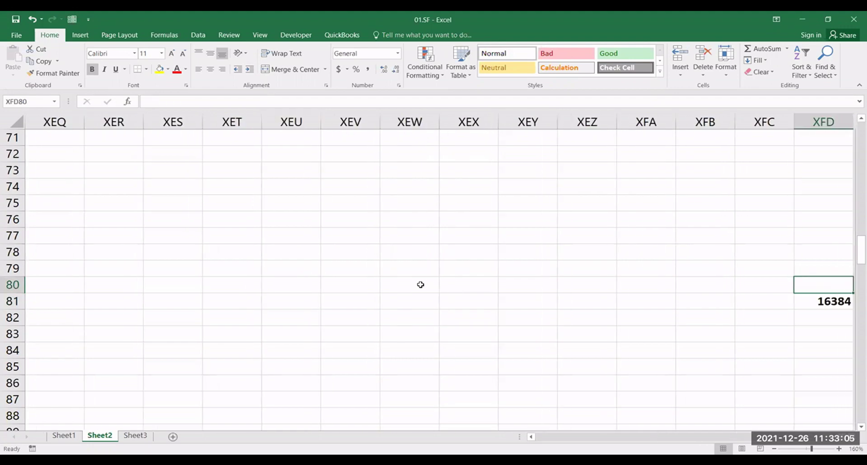
key("Down")
key("F2")
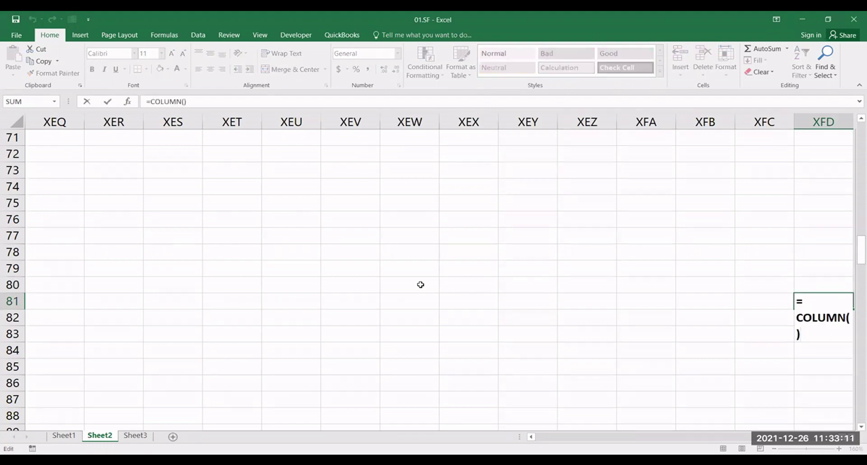
key("Return")
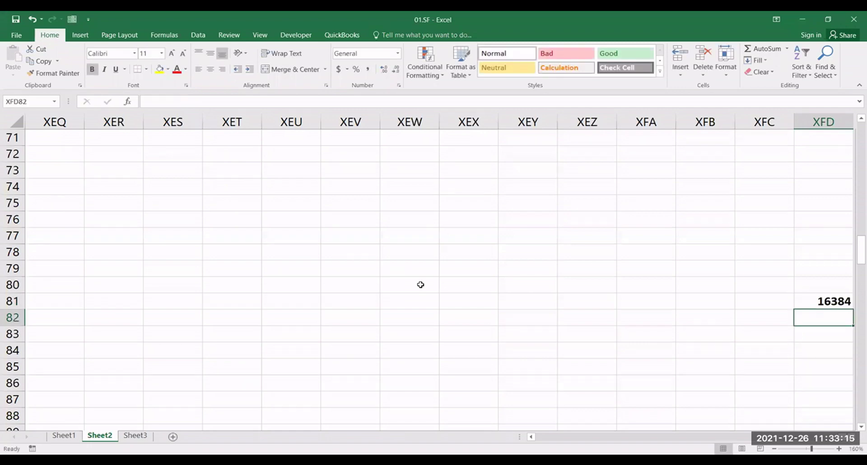
key("Up")
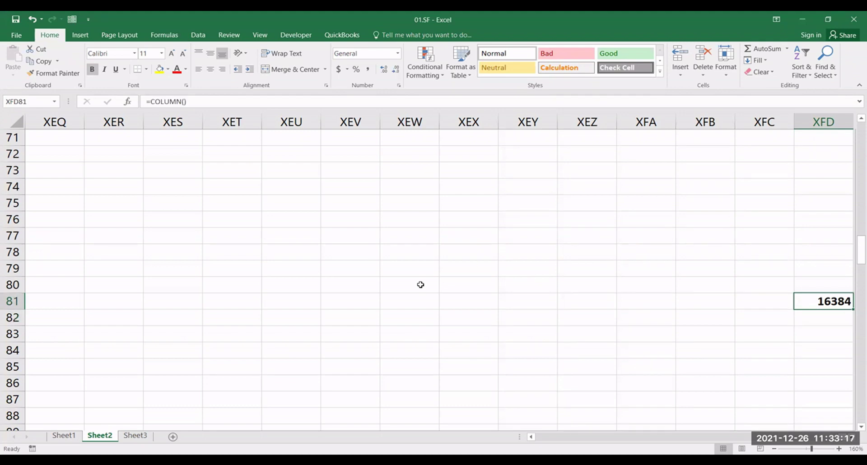
Step: Enter =CELL("address") in cell B82 beside the CELL label and review the date and time results in B76:B79
key("Home")
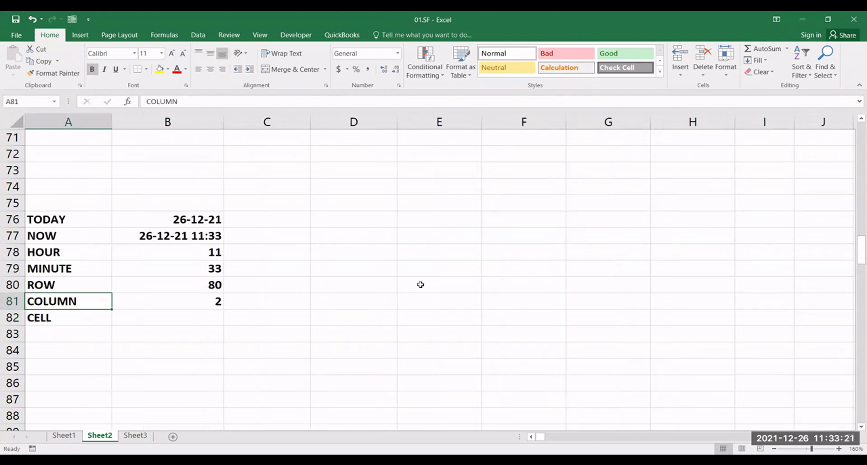
key("Down")
key("Right")
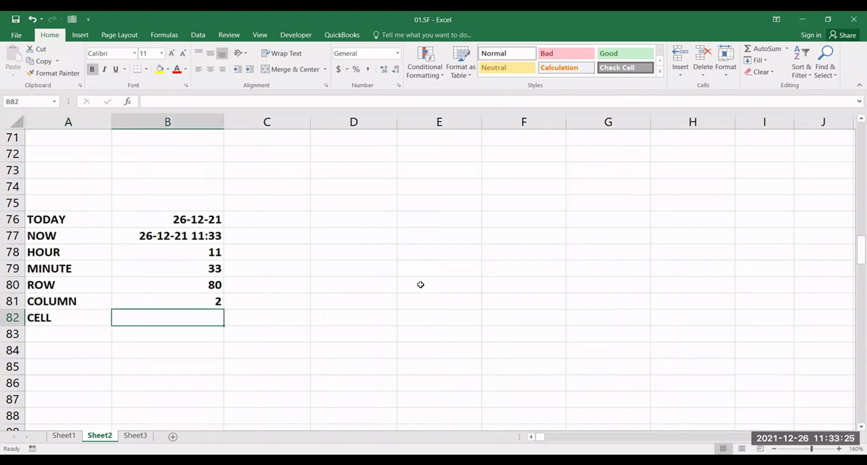
key("F2")
type("=CELL(\"address\"")
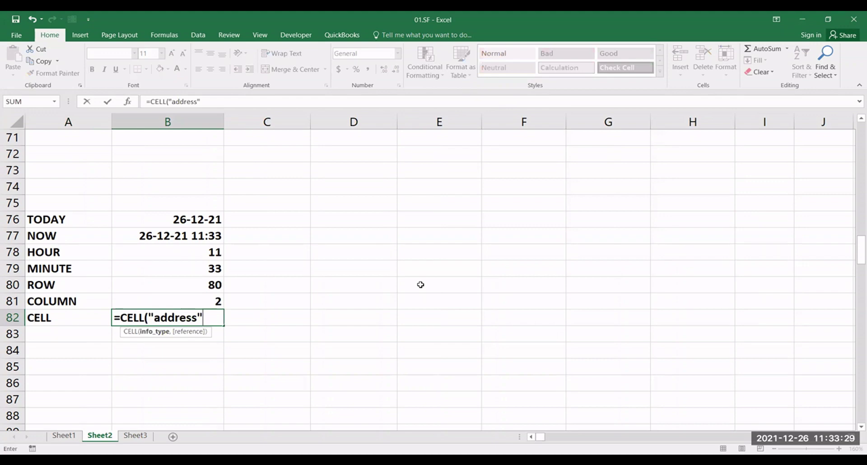
type(")")
key("Return")
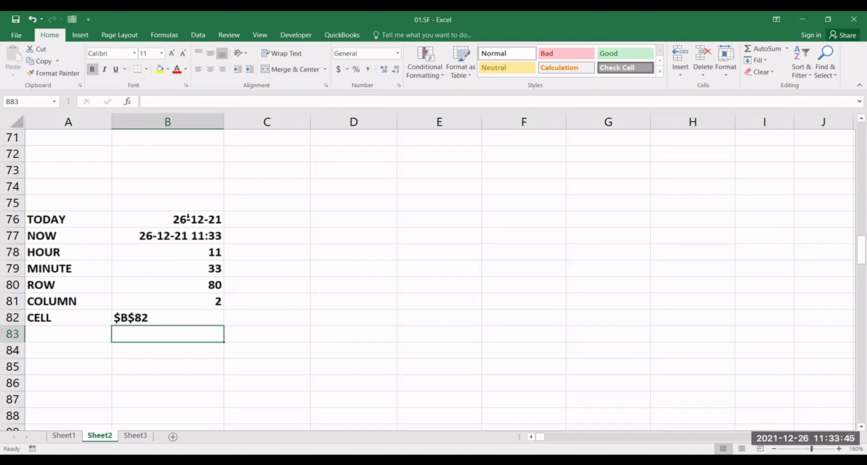
left_click_drag(187, 217, 187, 262)
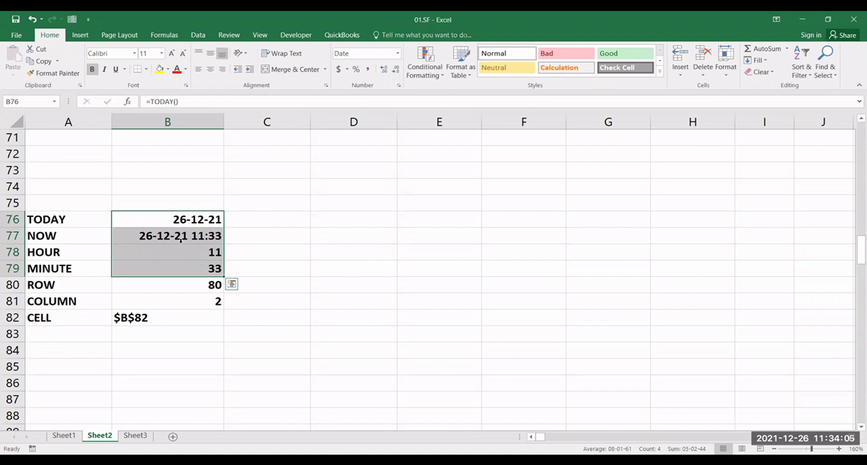
left_click(412, 285)
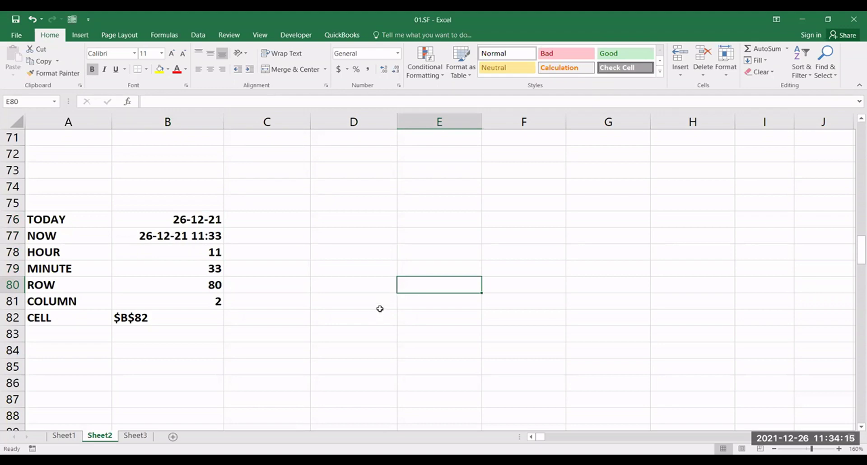
Step: Widen column C for the CONCATENATE table's full names and give columns A and B an equal width
scroll(379, 308, "down", 1)
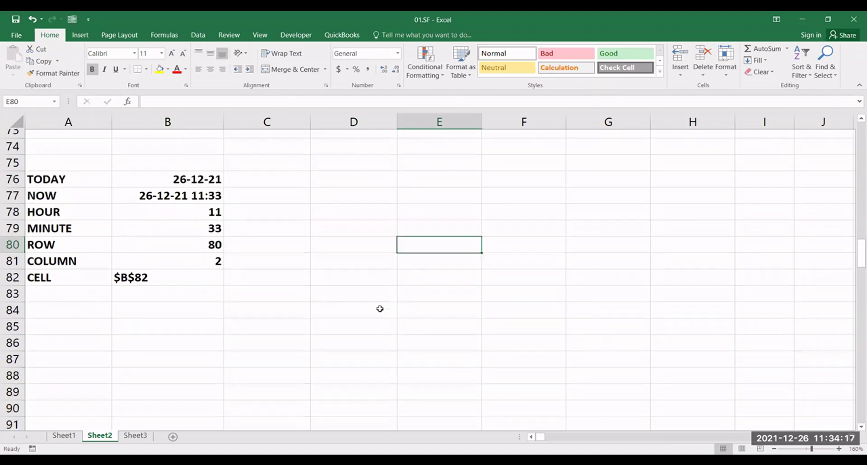
scroll(380, 309, "down", 5)
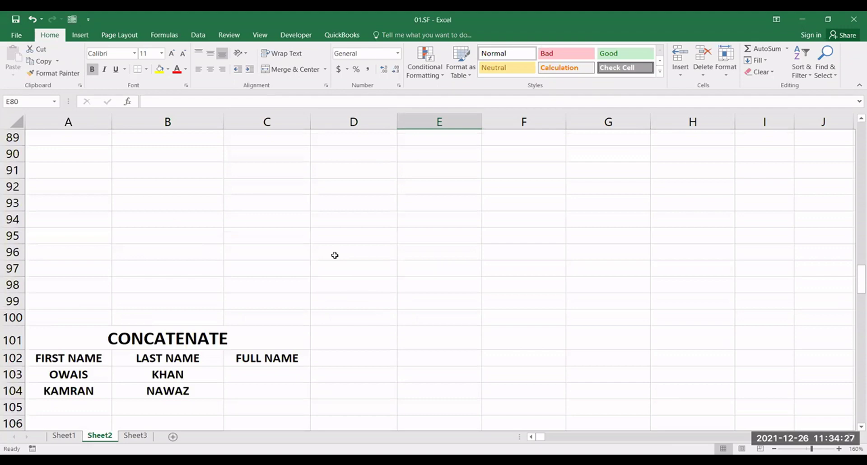
scroll(335, 256, "down", 4)
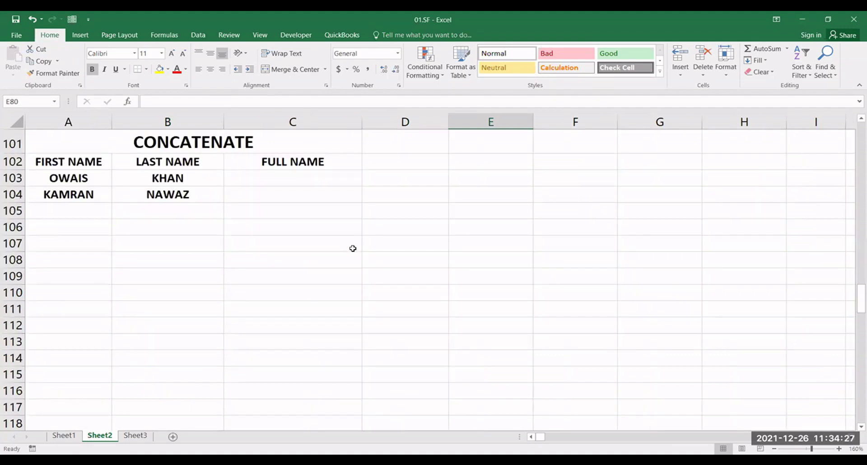
left_click(271, 177)
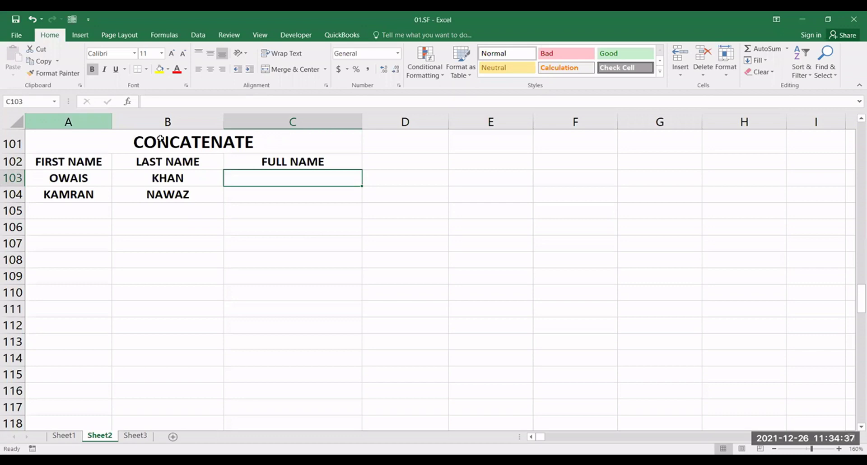
left_click_drag(70, 122, 117, 123)
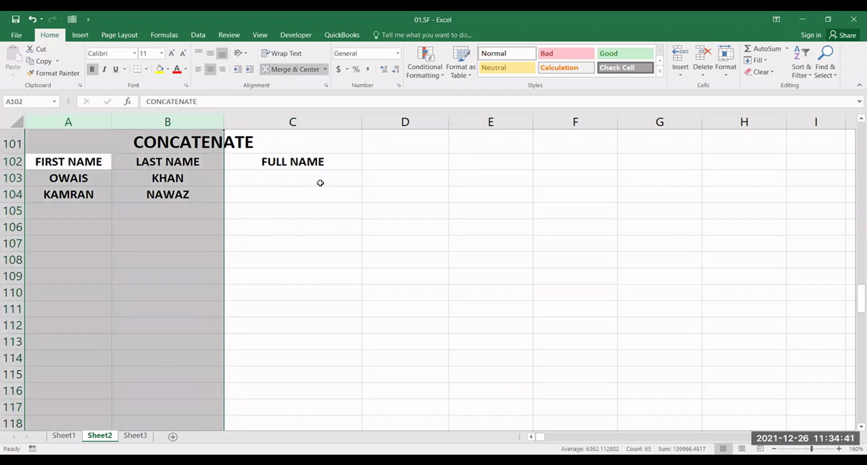
Step: Enter =CONCATENATE(A103,B103) in cell C103 under FULL NAME and fill the formula down to C104
left_click(317, 180)
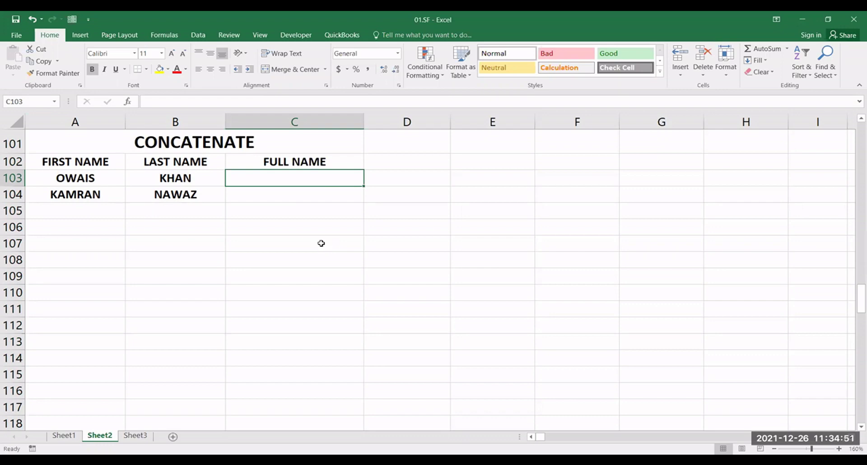
type("=CONCATENATE(")
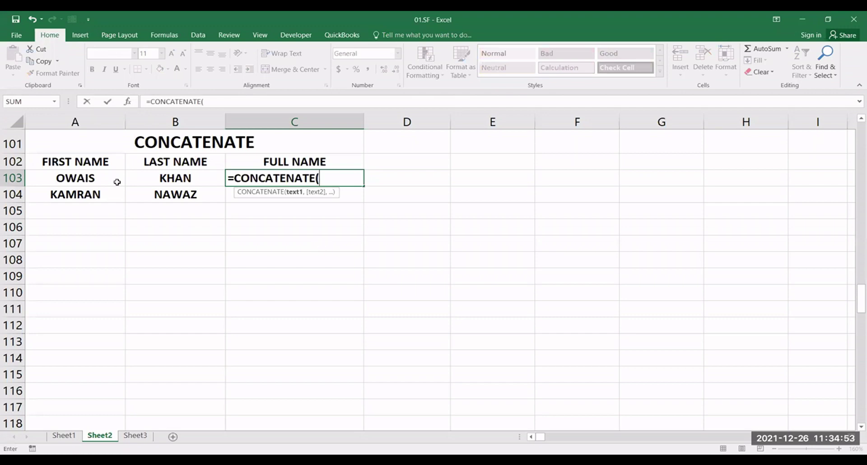
left_click(112, 178)
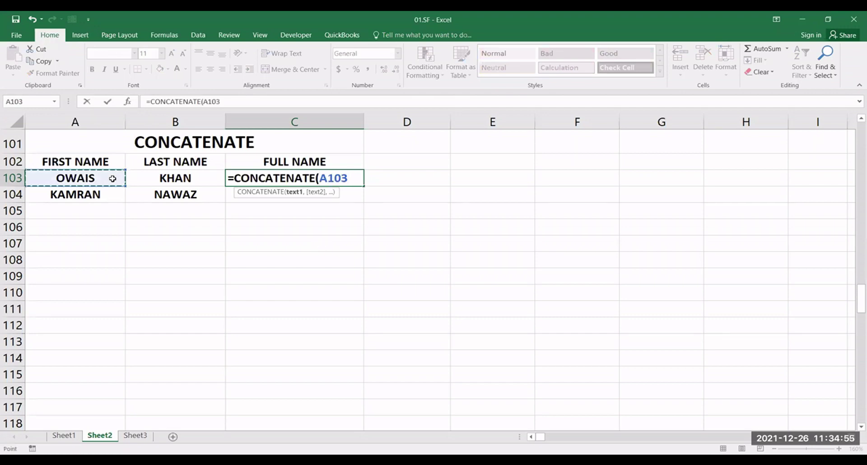
type(",")
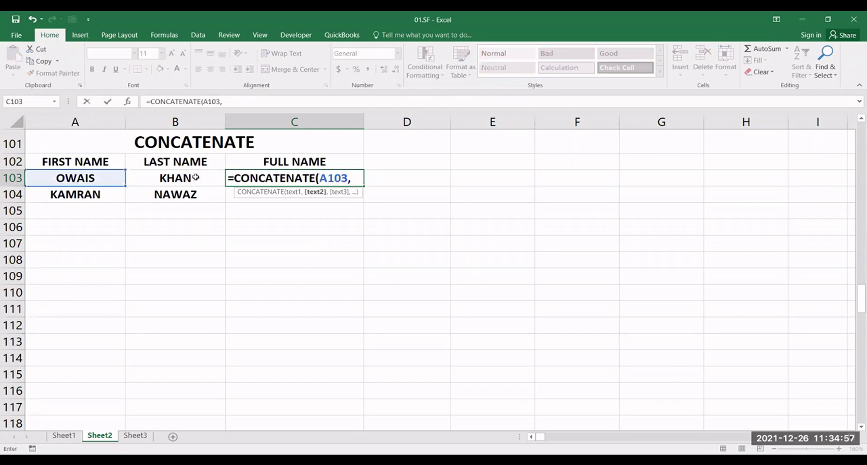
left_click(195, 178)
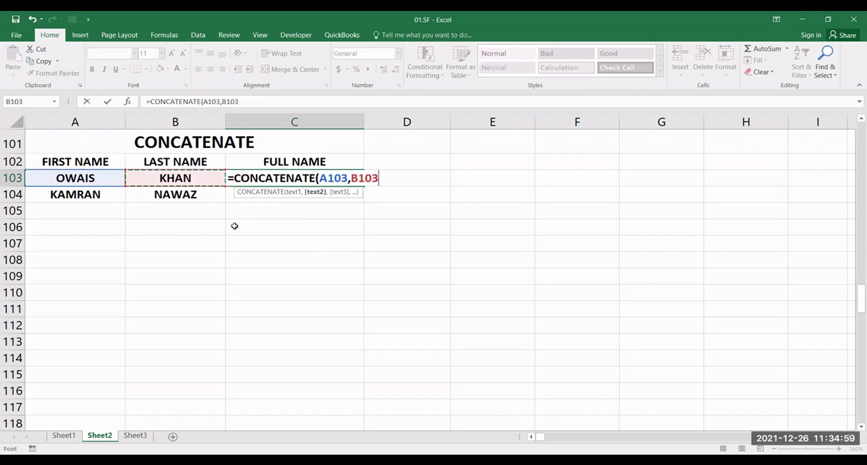
type(")")
key("Return")
left_click(346, 184)
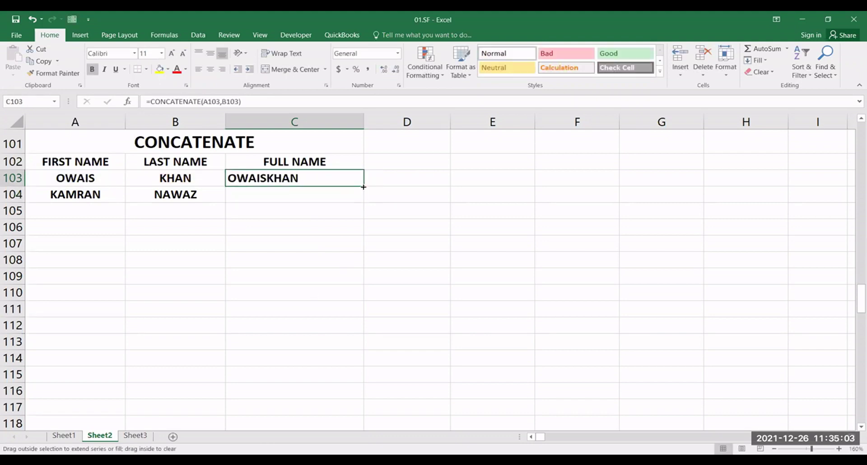
double_click(363, 187)
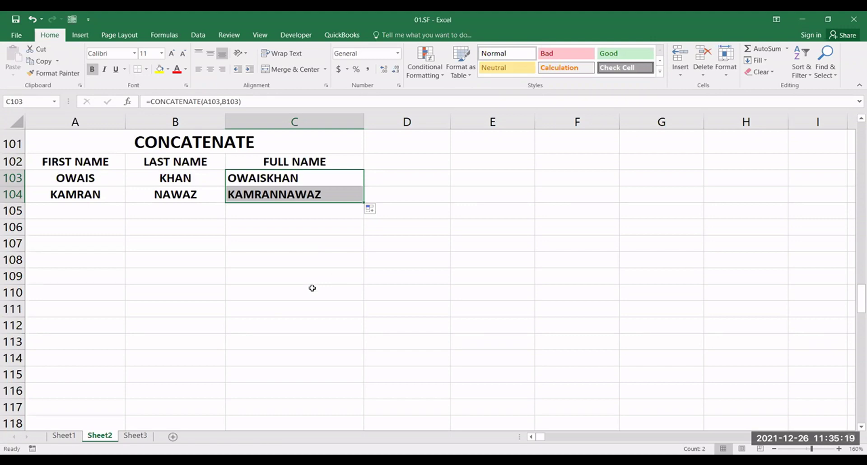
Step: Change the C103 formula to =CONCATENATE(A103," ",B103) so a space separates the names, and fill it down to C104
left_click(339, 174)
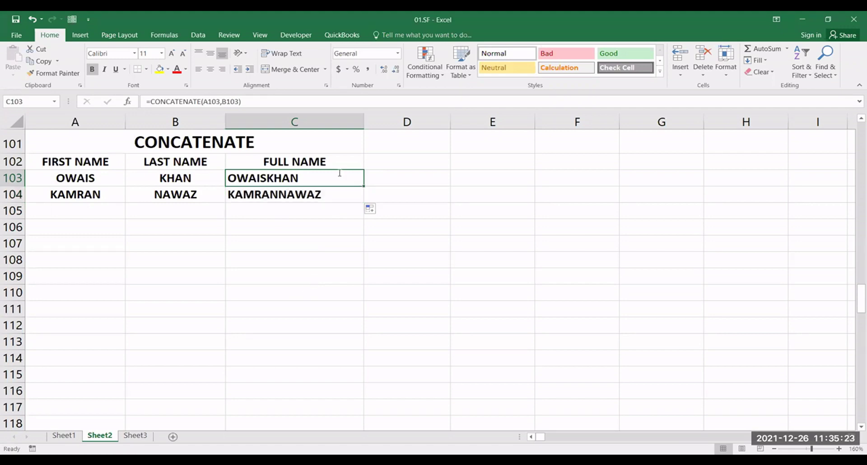
key("F2")
left_click_drag(381, 178, 353, 175)
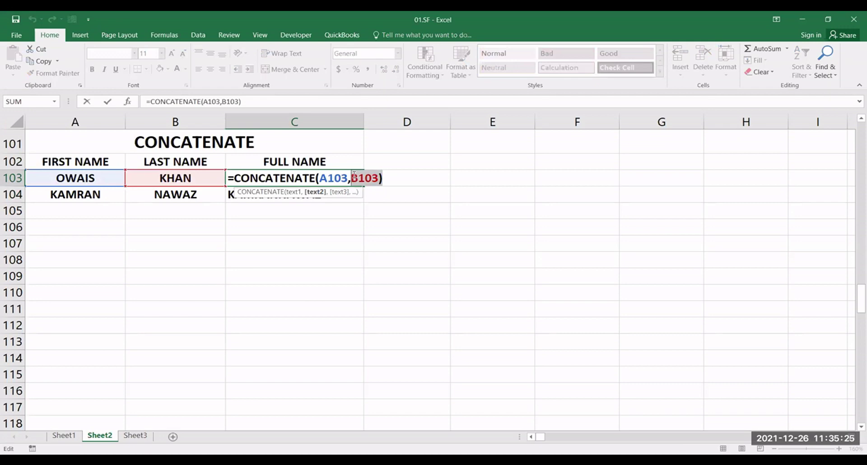
key("BackSpace")
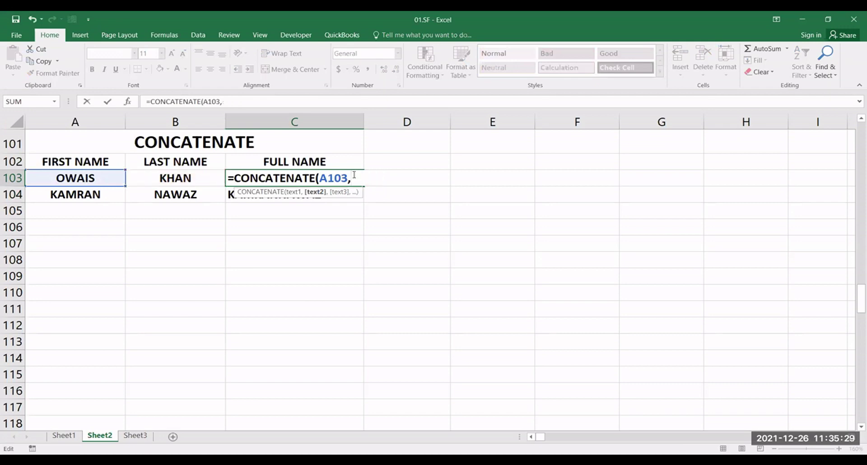
type("\" \",")
left_click(166, 181)
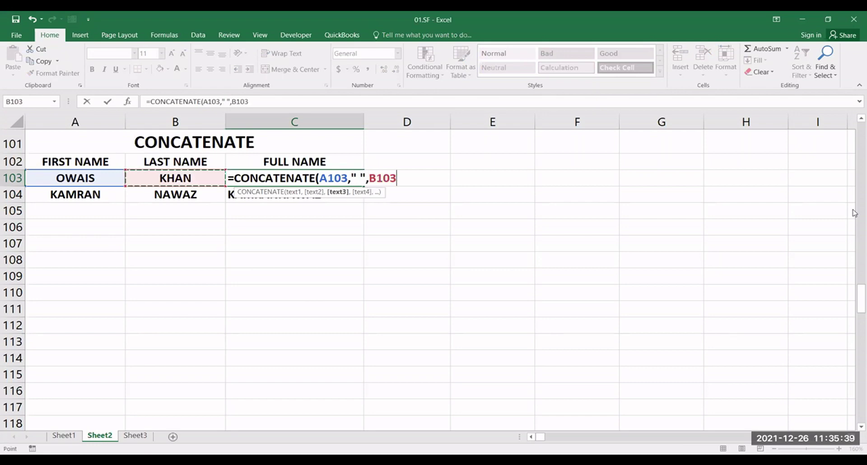
type(")")
key("Return")
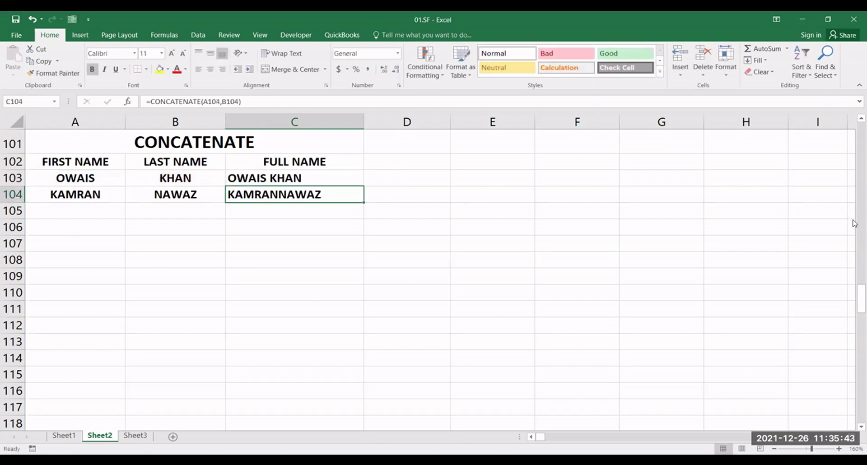
key("Up")
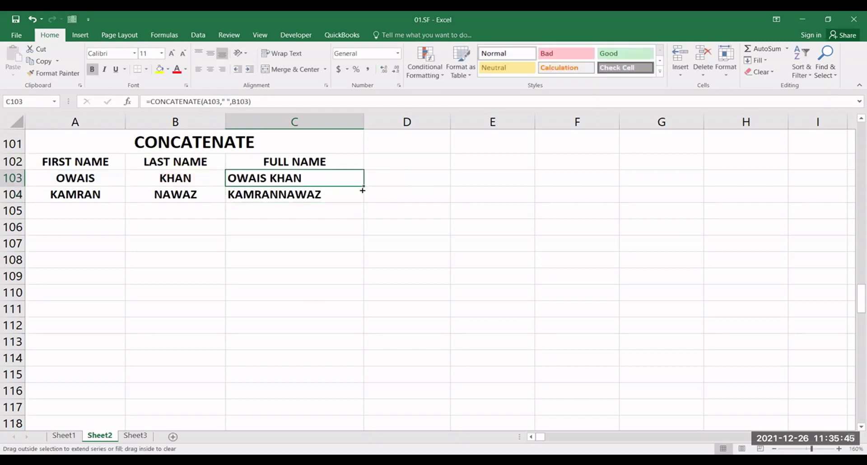
left_click_drag(362, 190, 363, 200)
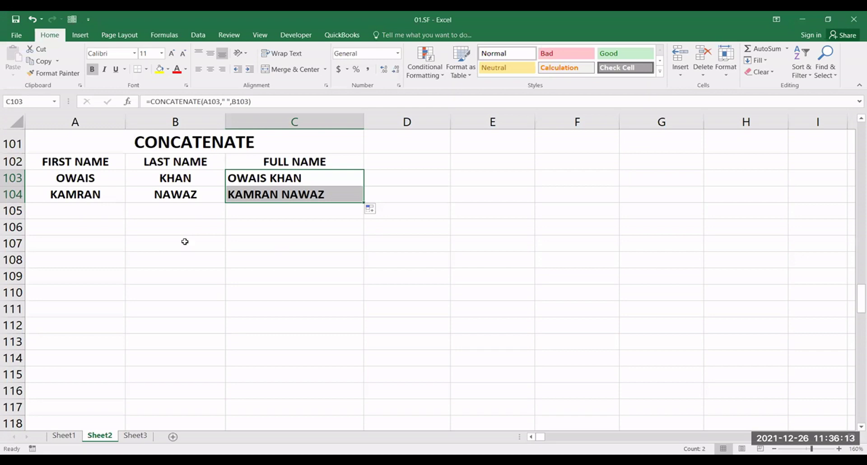
Step: Review the CONCATENATE formula in C103 without changing it and look over the RANK table in rows 122 to 127
double_click(350, 176)
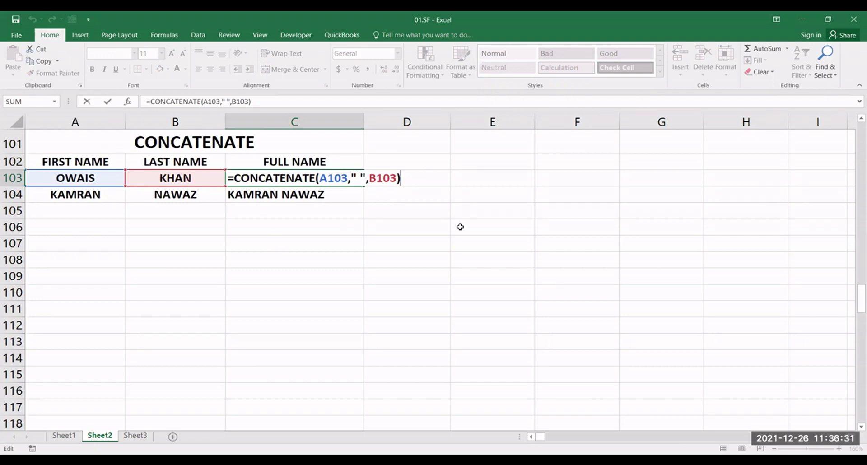
key("Return")
scroll(433, 234, "down", 1)
scroll(436, 239, "down", 1)
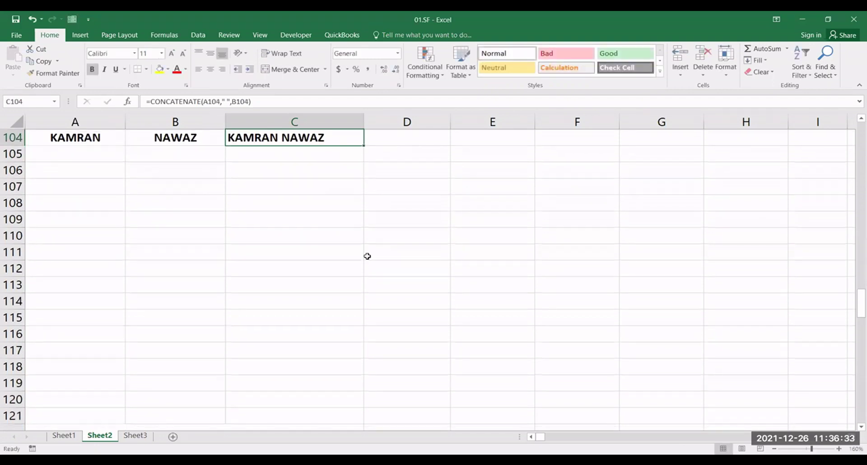
scroll(366, 257, "down", 3)
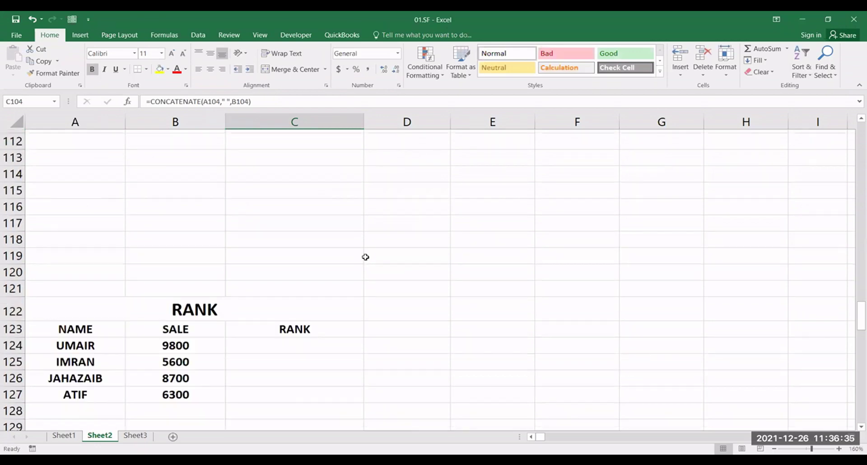
scroll(365, 257, "down", 3)
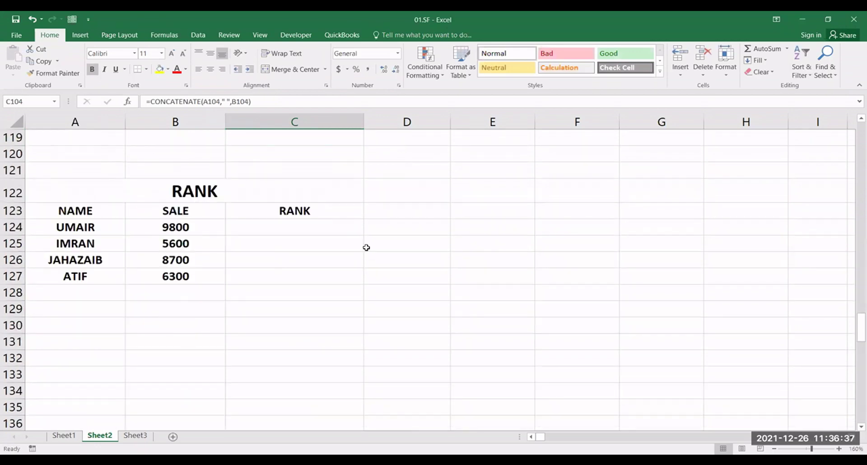
scroll(366, 247, "down", 1)
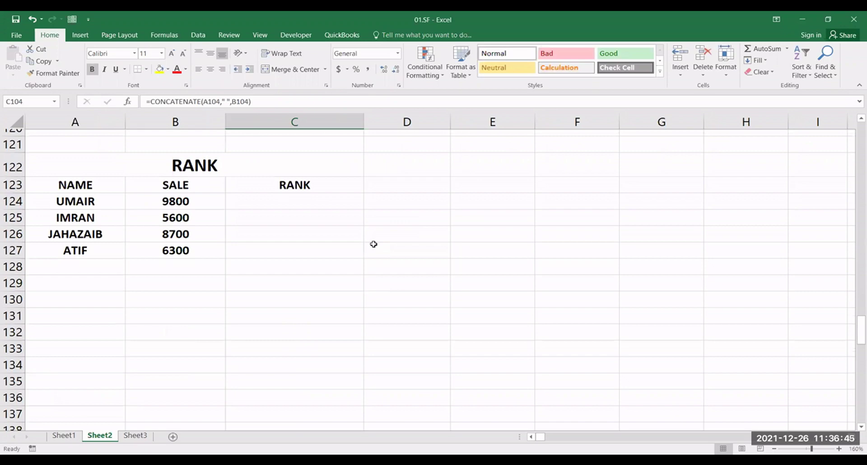
scroll(373, 244, "down", 1)
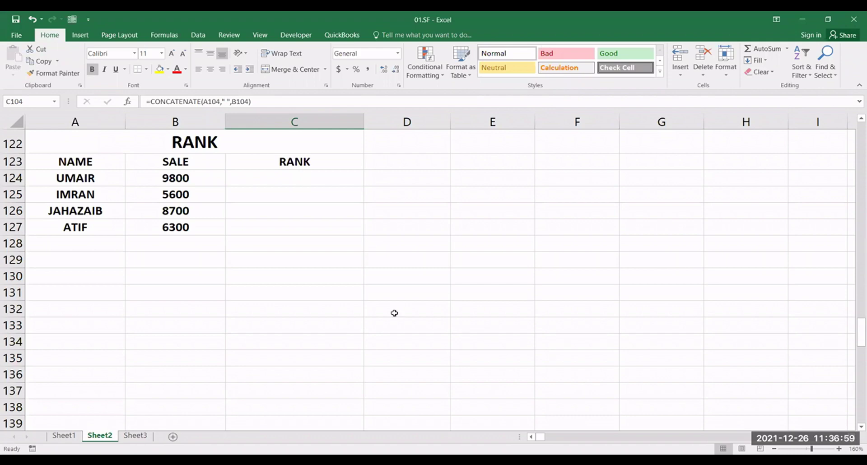
scroll(394, 313, "up", 1)
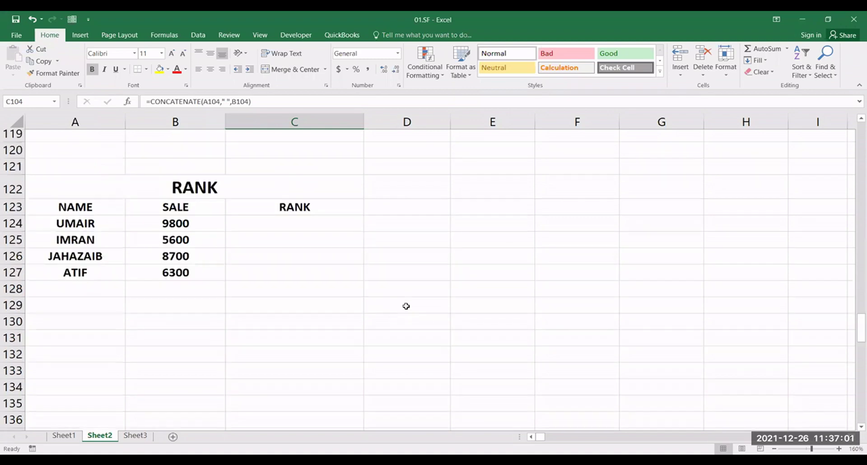
Step: Copy the first and last name from A104:B104 into A106:B106 below the CONCATENATE table
scroll(406, 306, "up", 8)
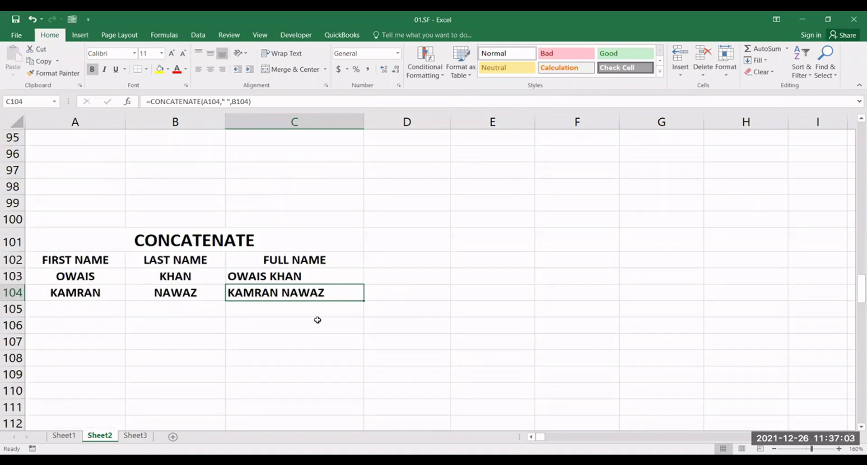
left_click_drag(68, 292, 155, 293)
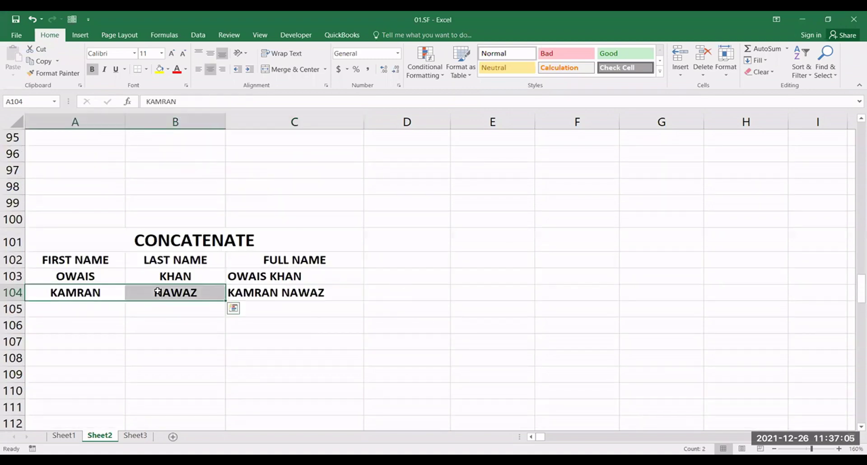
key("ctrl+c")
left_click(84, 325)
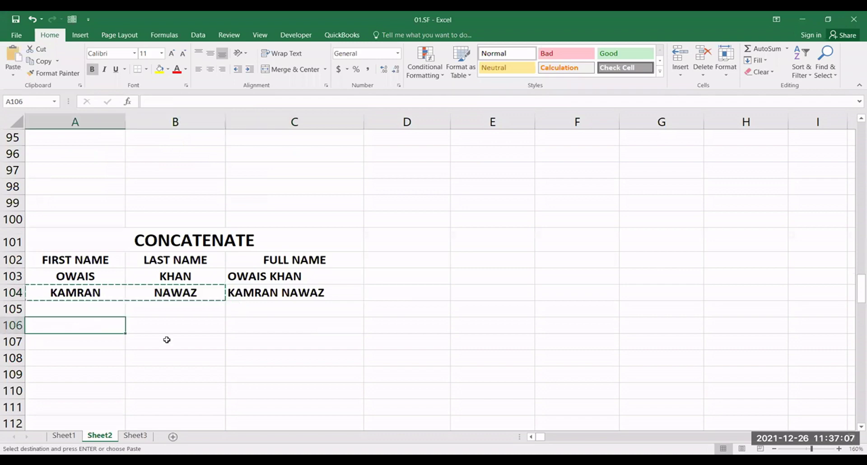
key("ctrl+v")
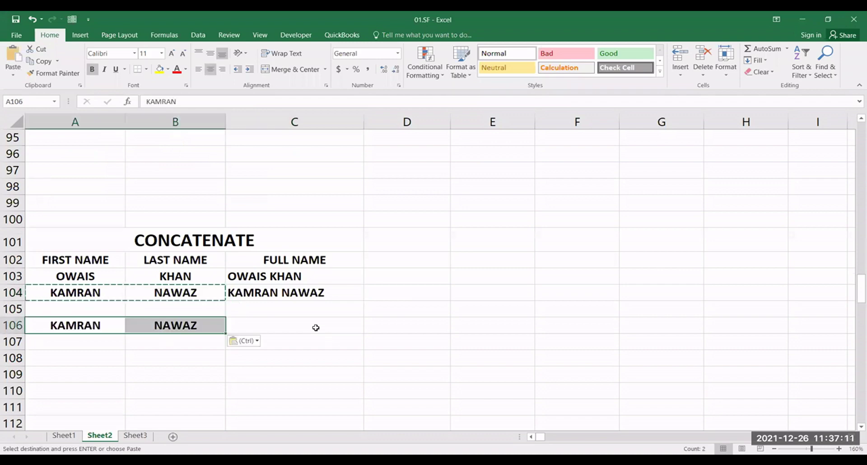
Step: Enter a third name in cell C106 beside the copied first and last name
left_click(316, 327)
type("K")
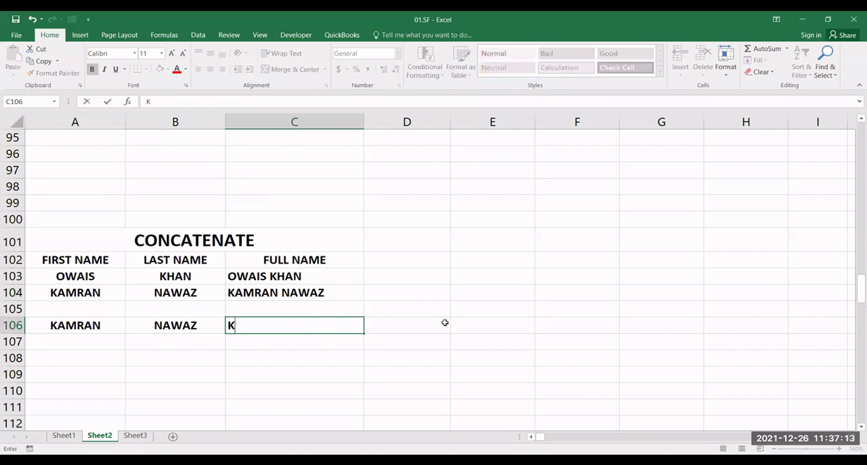
type("KHA")
key("BackSpace")
key("BackSpace")
key("BackSpace")
type("HAN")
left_click(445, 322)
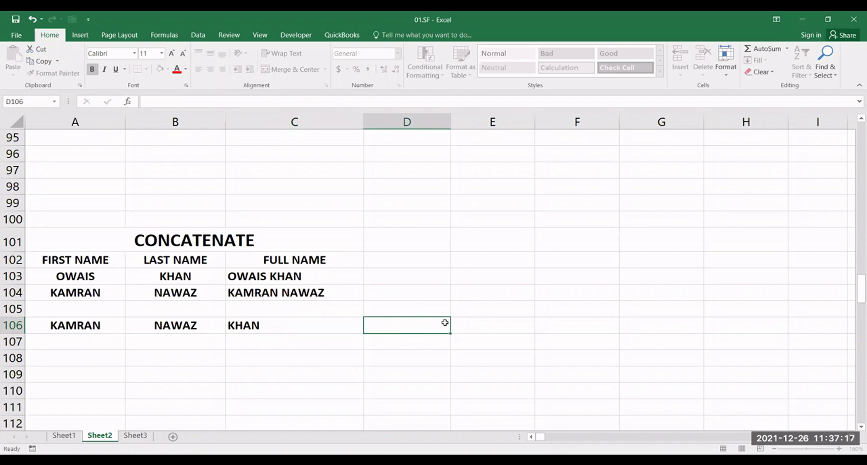
Step: Enter =CONCATENATE(A106," ",B106," ",C106) in cell D106 to join the three names with spaces
type("=")
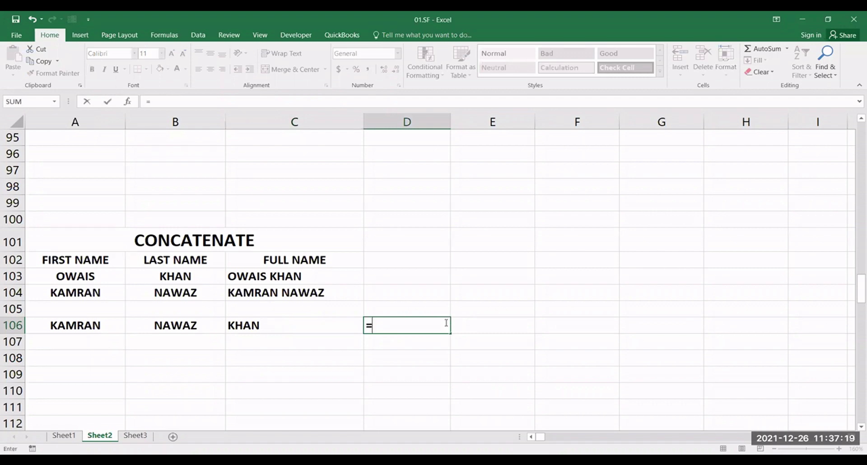
type("CONCATENATE(")
key("Left")
key("Left")
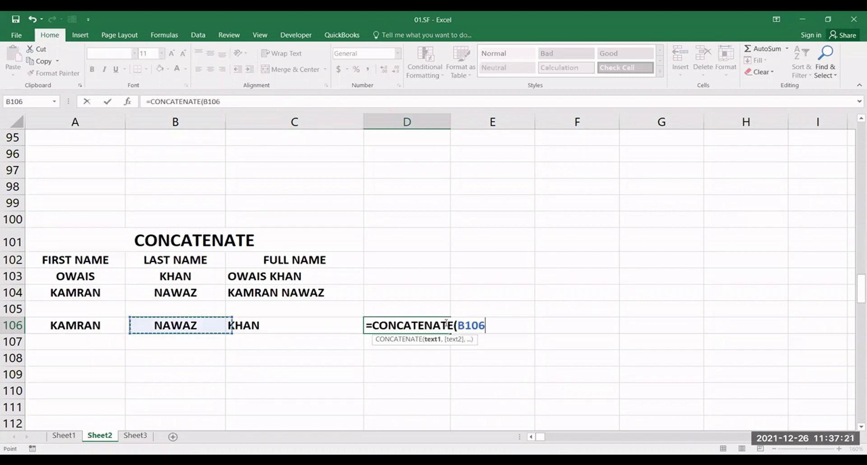
key("Left")
type(",\" ")
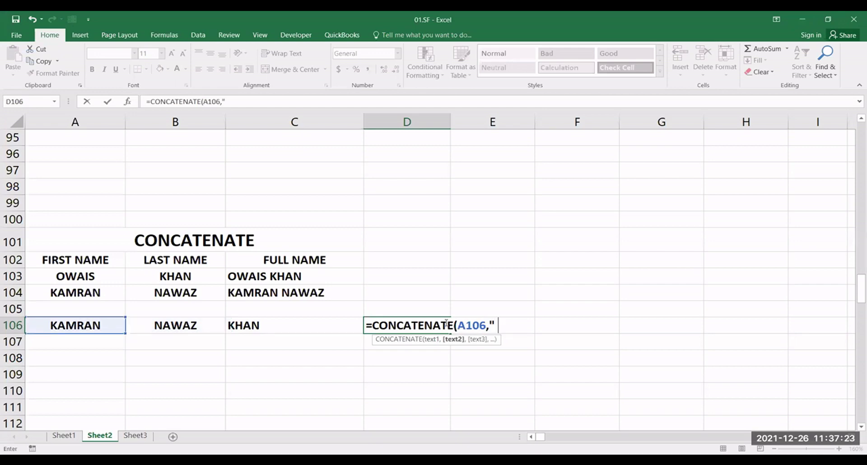
type("\",")
key("Left")
key("Left")
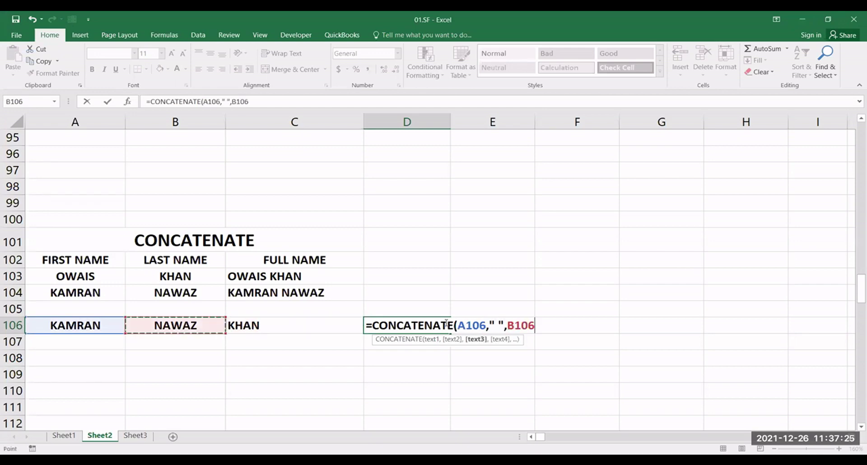
type(",\"")
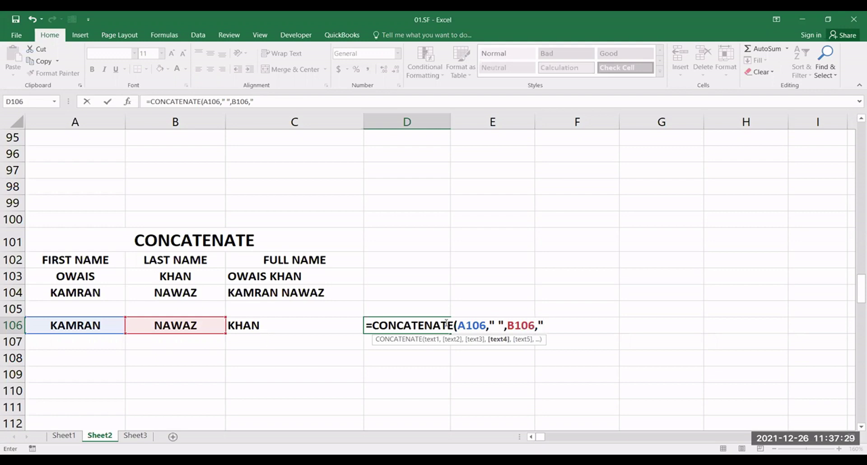
type(" \",")
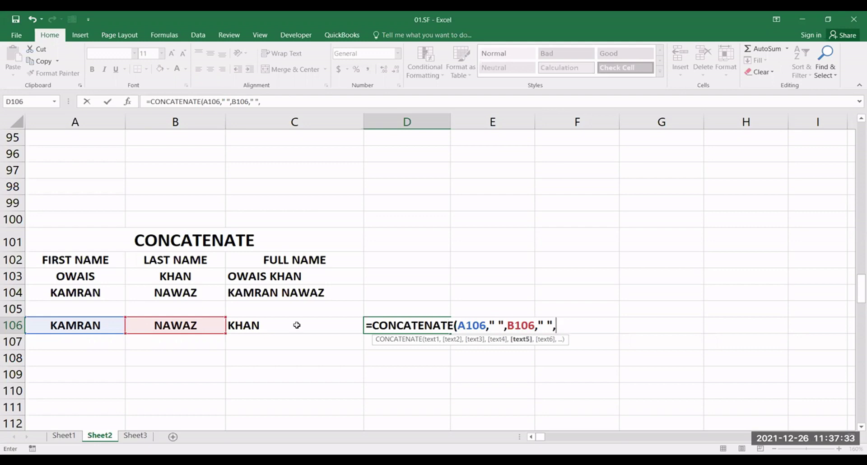
left_click(298, 325)
type(")")
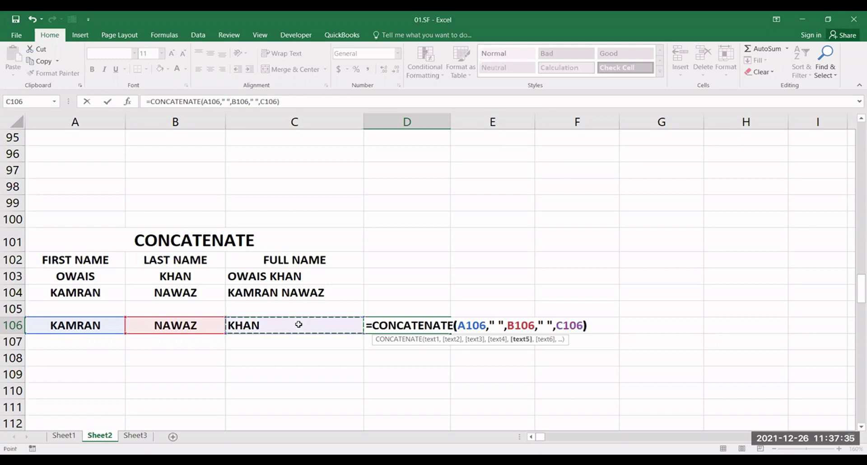
key("Return")
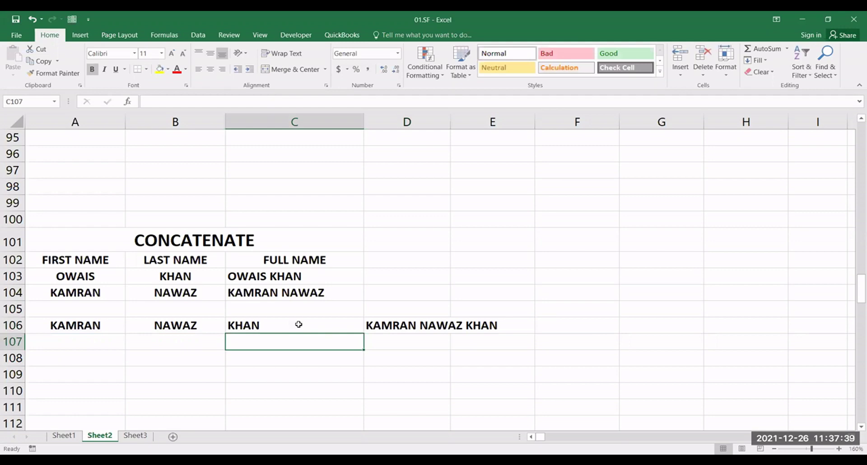
Step: Examine the three-name CONCATENATE formula in cell D106 without changing it
left_click(434, 327)
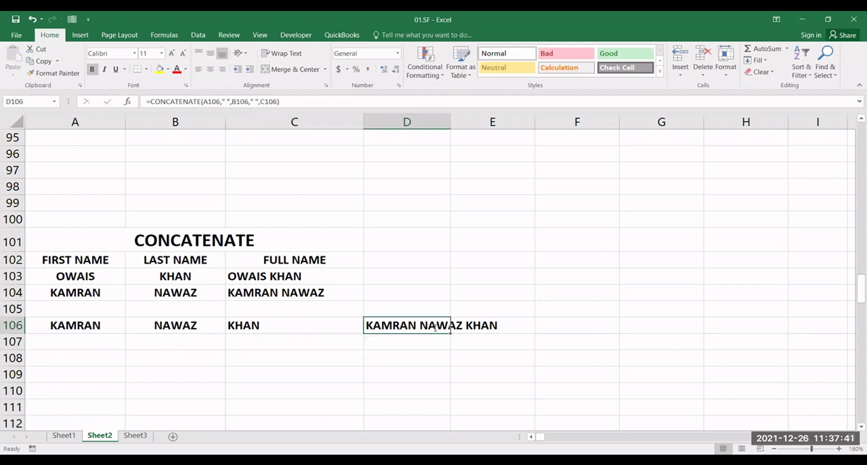
double_click(435, 326)
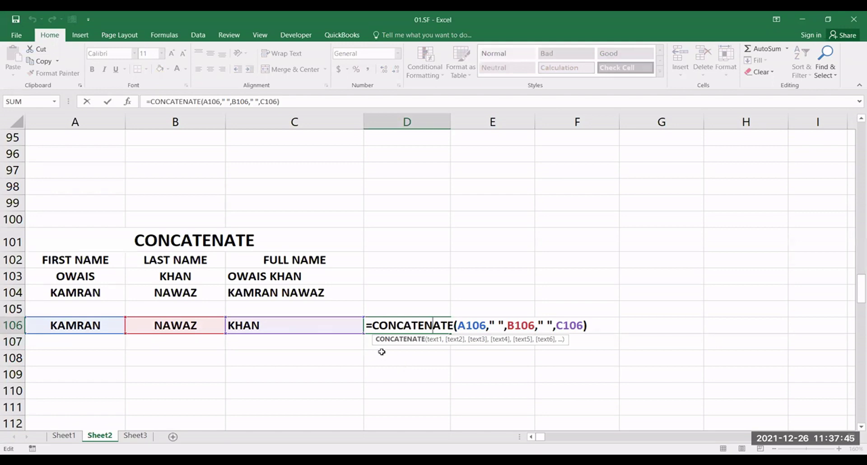
key("Escape")
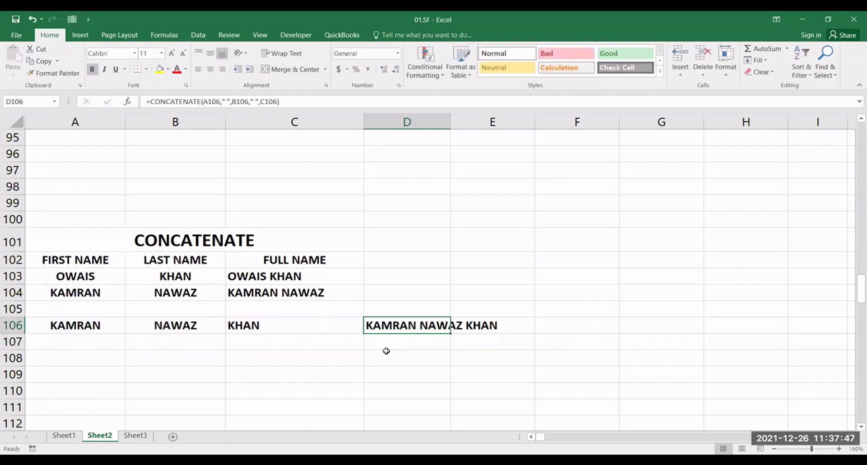
Step: Enter =RANK(B124,$B$124:$B$127) in cell C124 of the RANK table and fill it down to C127
scroll(387, 350, "down", 1)
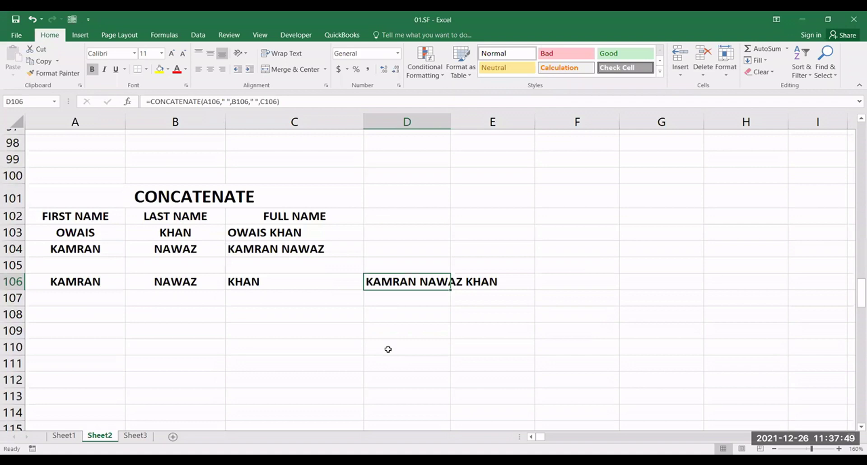
scroll(388, 347, "down", 7)
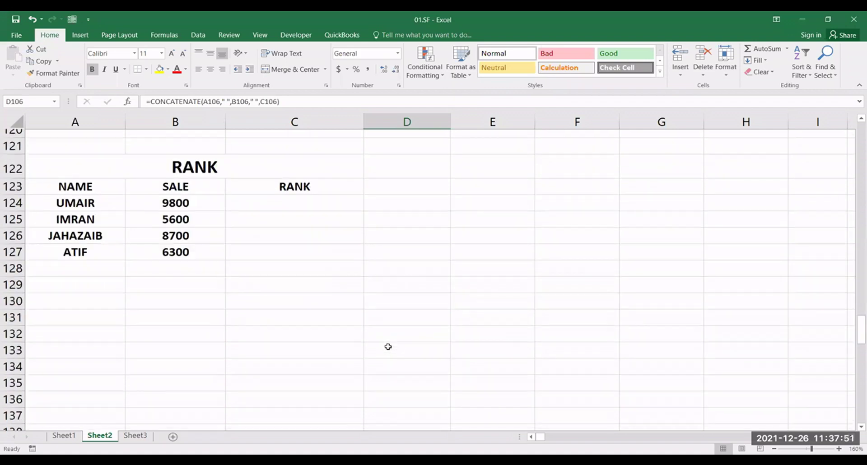
scroll(388, 347, "down", 1)
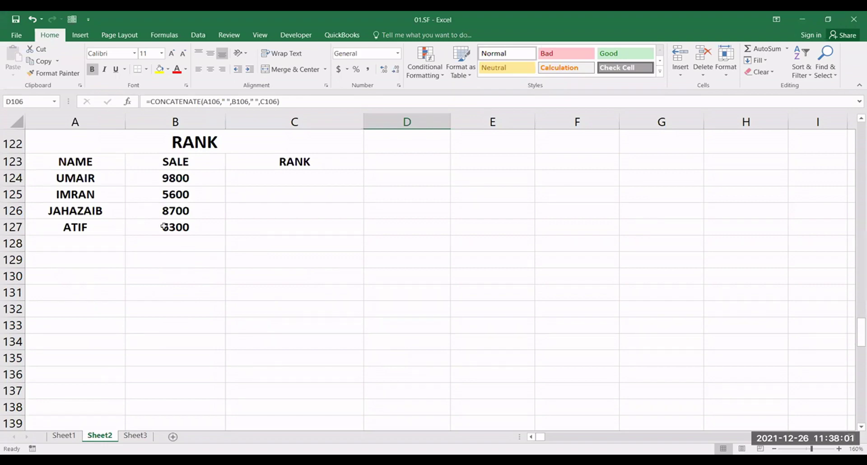
left_click(276, 178)
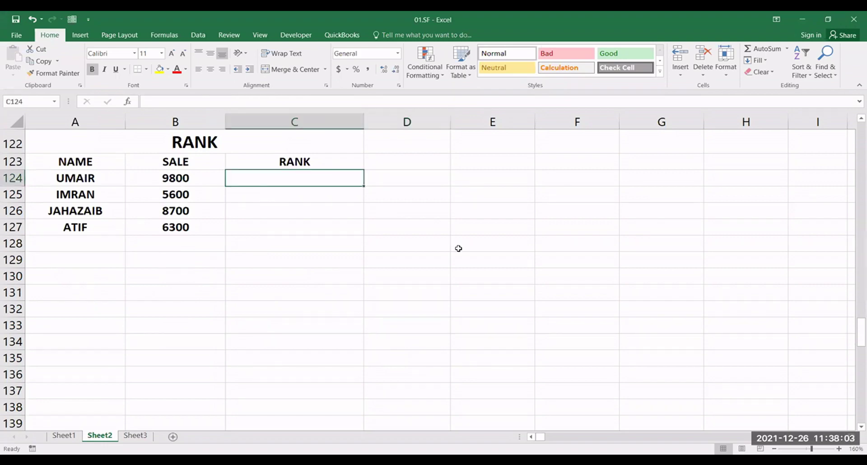
key("F2")
type("=")
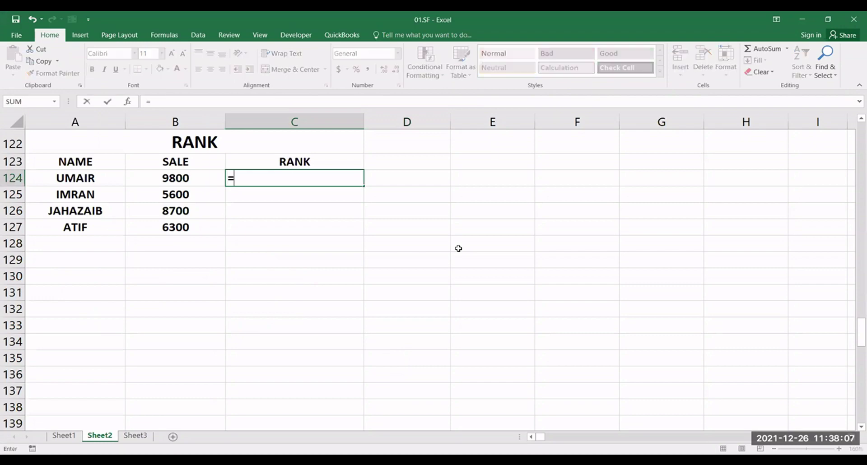
type("RANK")
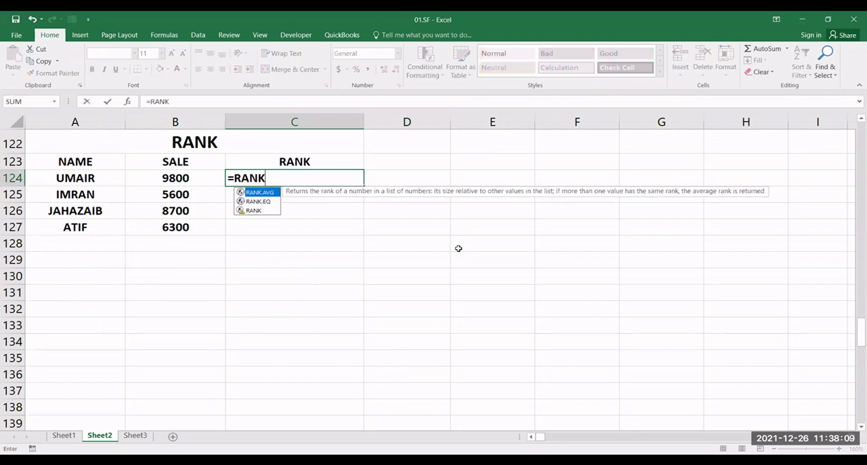
type("(")
left_click(191, 179)
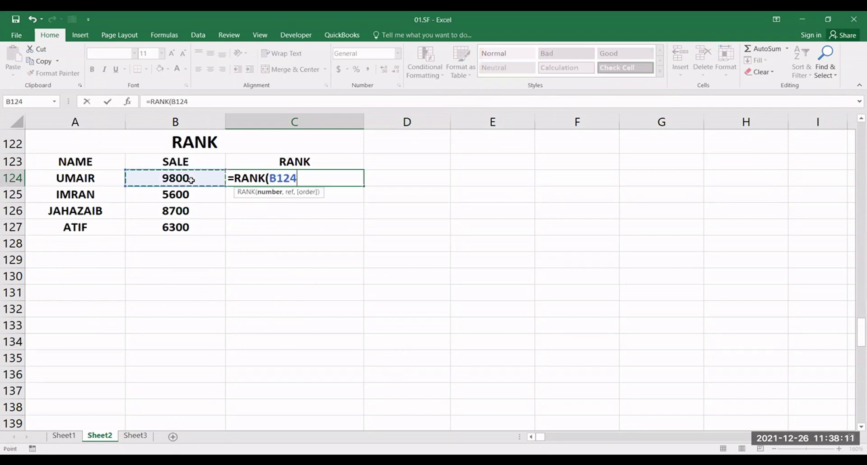
type(",")
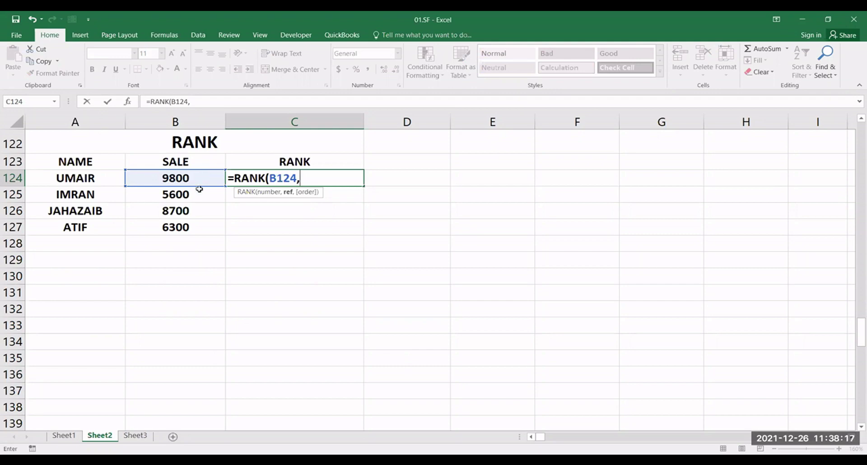
left_click_drag(197, 180, 194, 230)
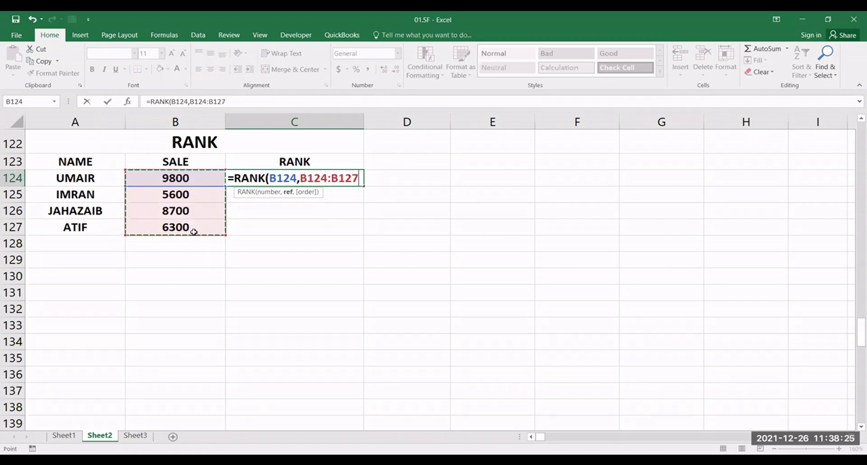
key("F4")
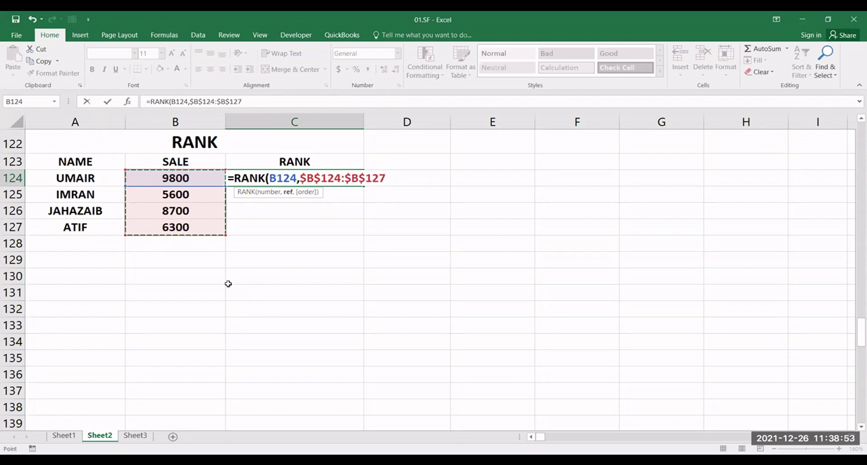
type(")")
key("ctrl+Return")
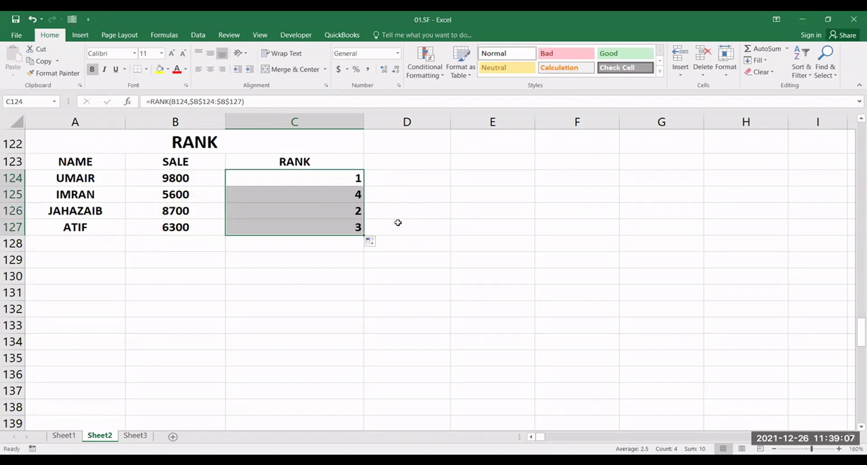
Step: Clear the rank formulas from C124:C127 and return to cell C124
key("Delete")
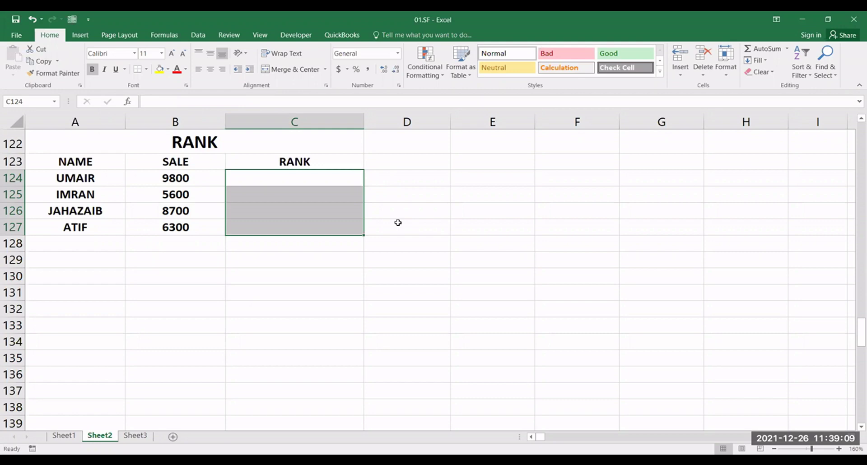
key("Up")
key("shift+Down")
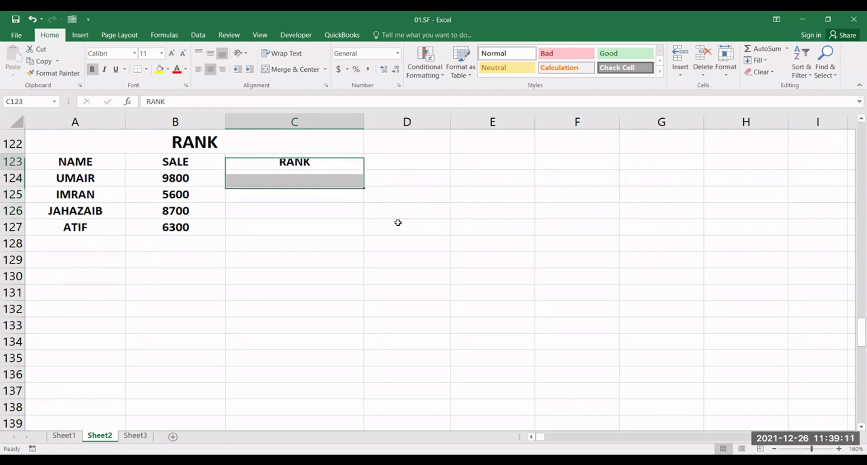
key("Down")
Step: Enter =RANK(B124,$B$124:$B$127) in cell C124 to rank the first sale against the fixed sales range
type("=")
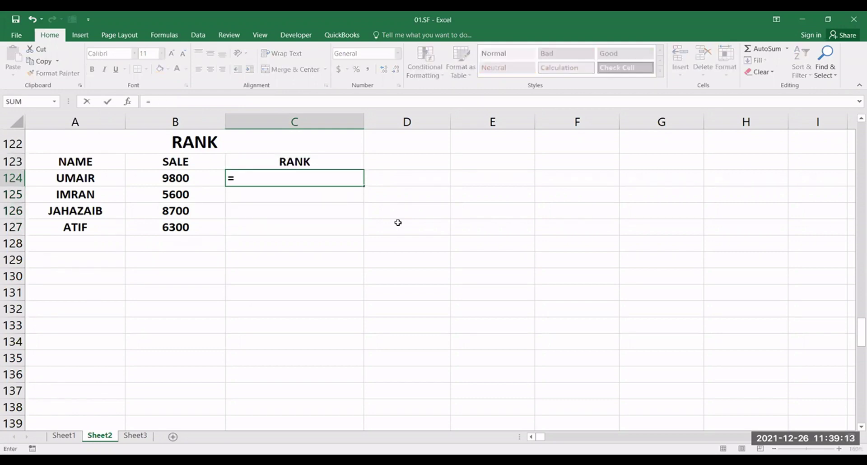
type("RANK(")
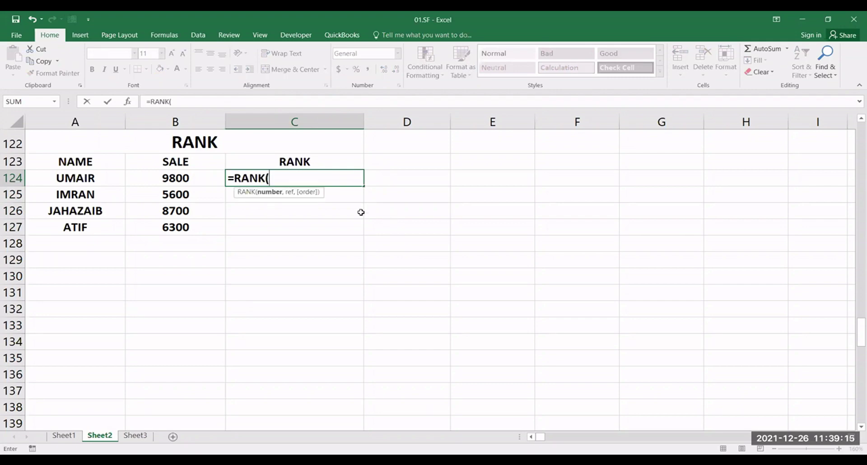
left_click(206, 178)
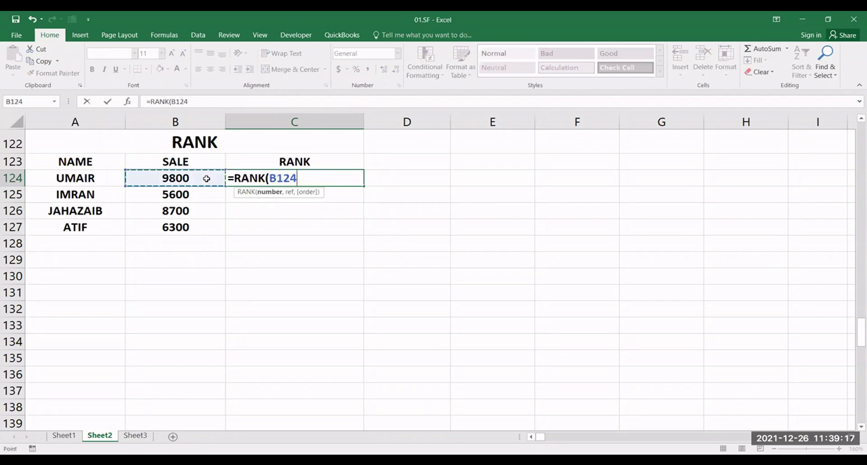
type(",")
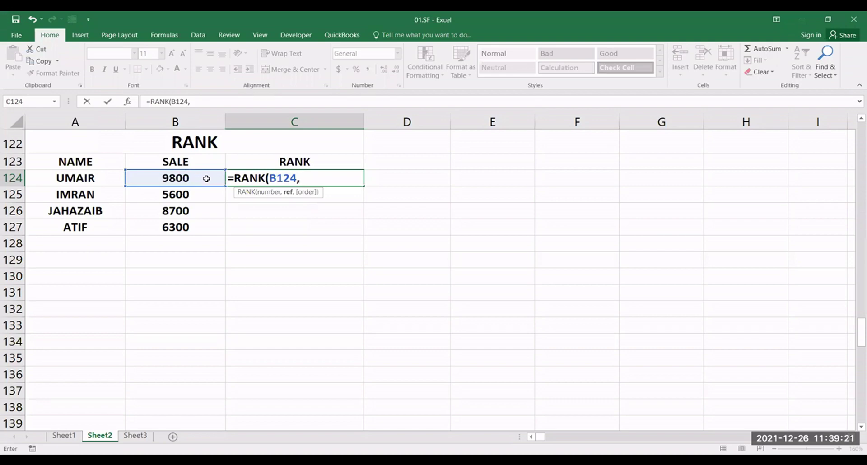
left_click(203, 178)
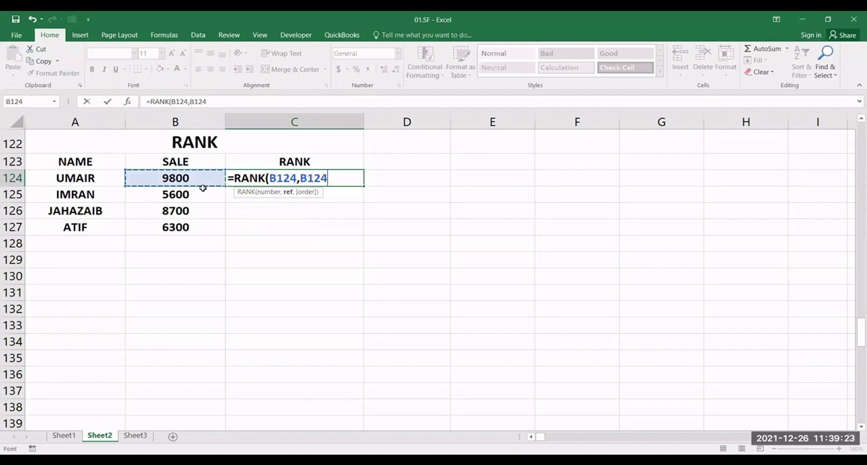
left_click_drag(203, 188, 201, 227)
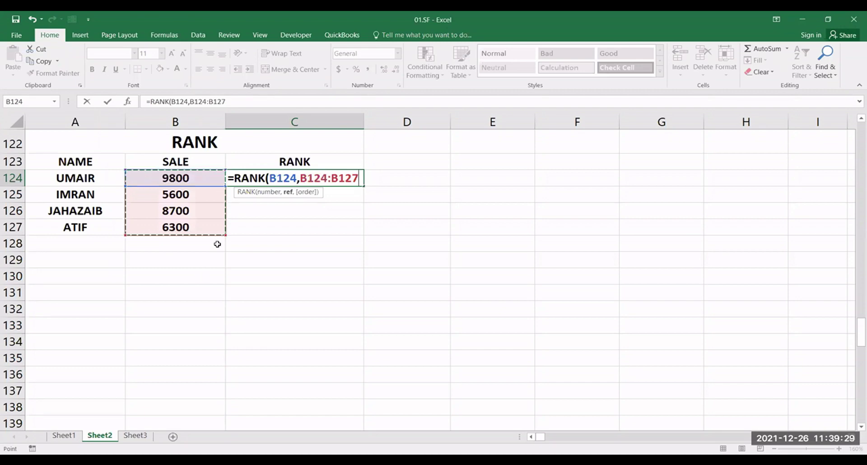
key("F4")
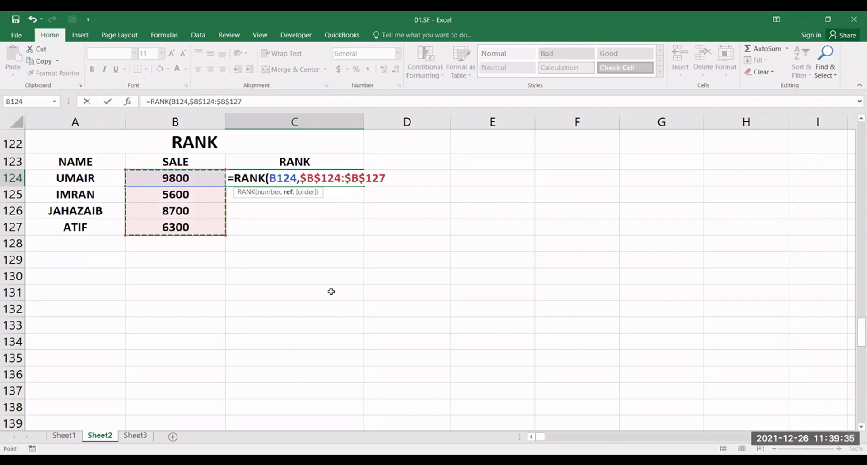
type(")")
key("Return")
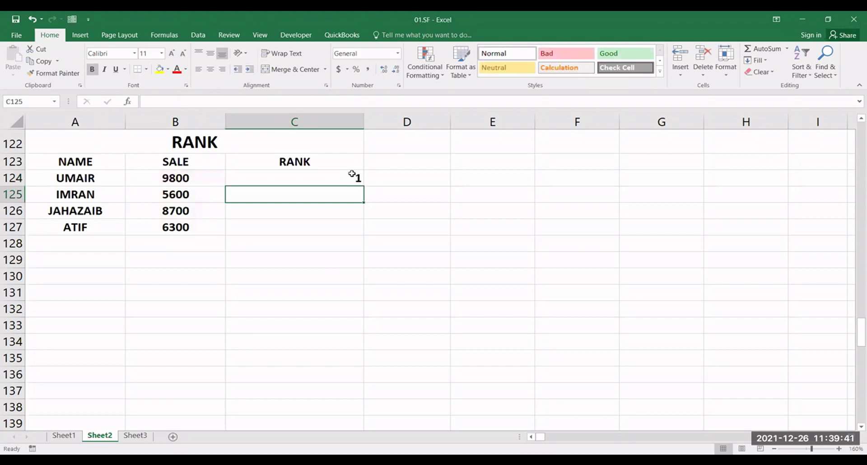
Step: Fill the RANK formula from C124 down through C127
key("Up")
left_click_drag(361, 240, 358, 238)
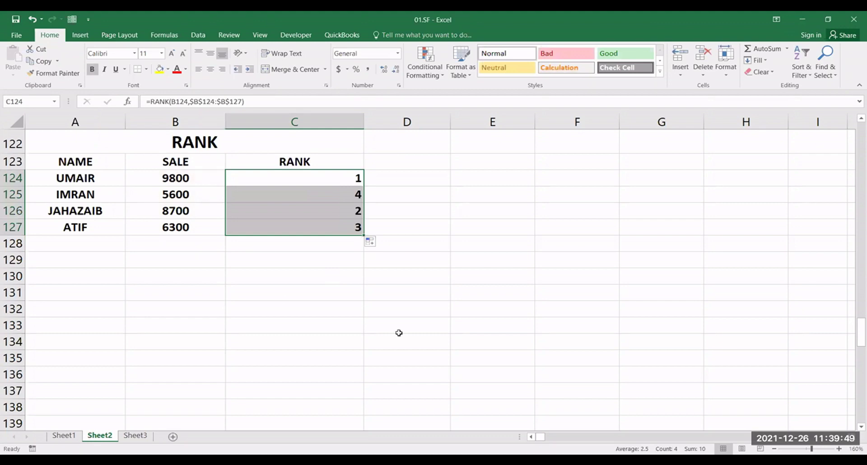
left_click(284, 307)
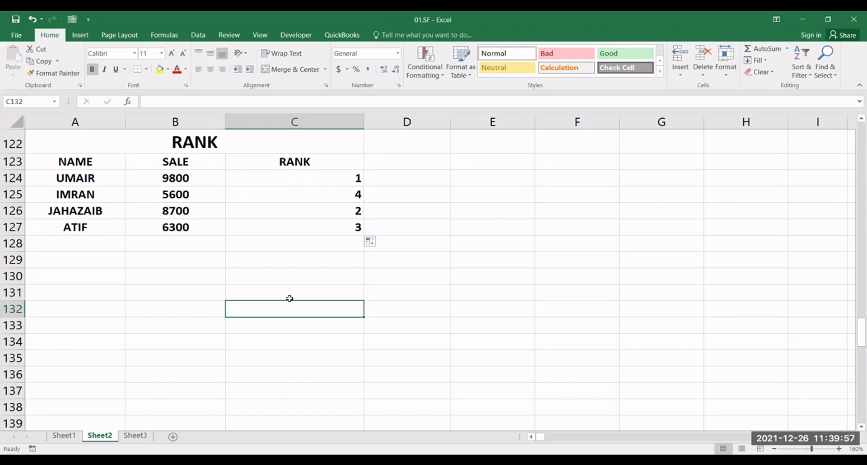
Step: Enter =LOWER(A145) in cell B145 under the LOWER heading and fill it down to B146
scroll(289, 298, "down", 2)
scroll(289, 302, "down", 3)
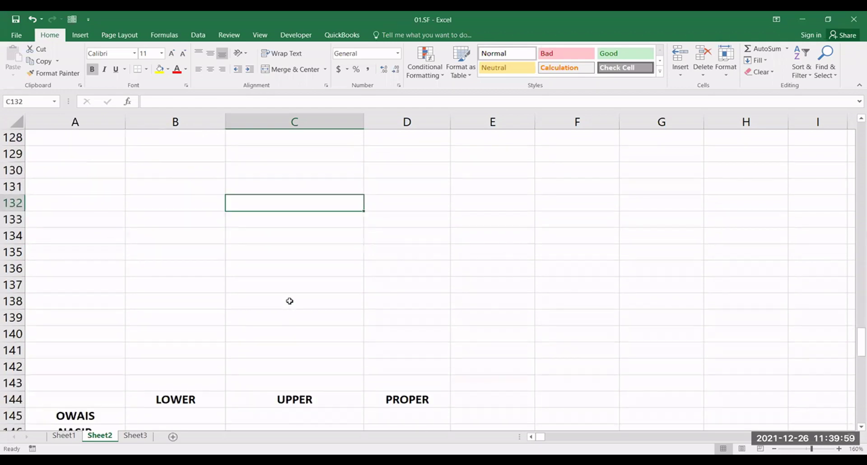
scroll(289, 300, "down", 3)
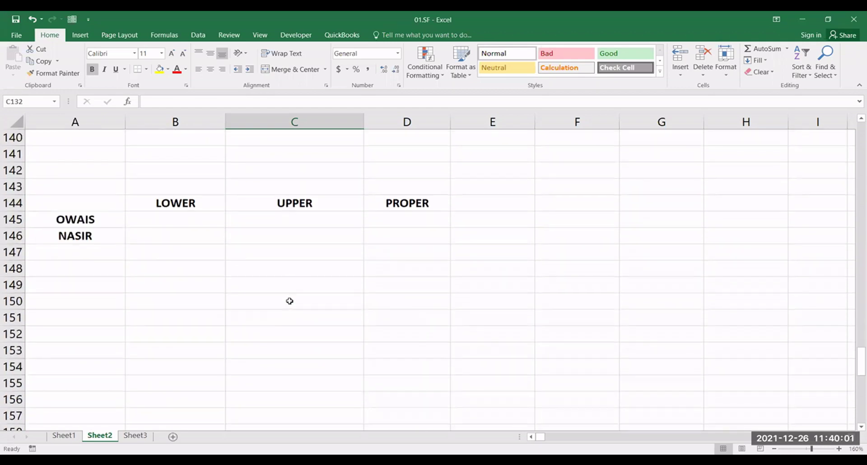
scroll(289, 299, "down", 1)
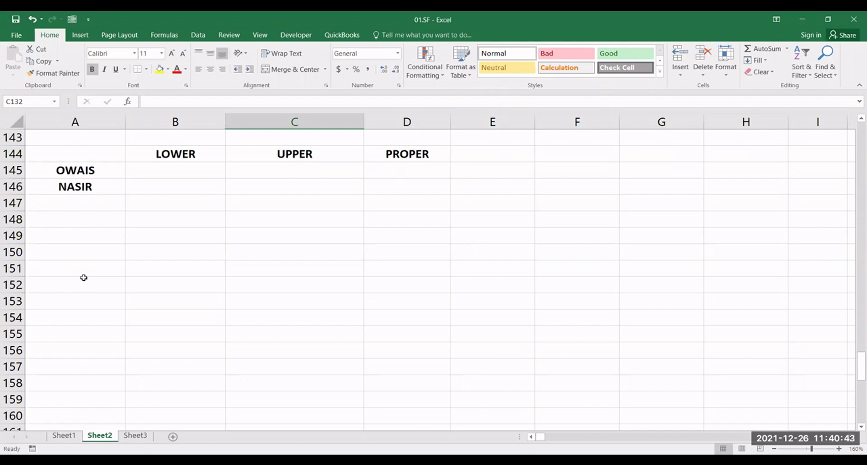
left_click(175, 171)
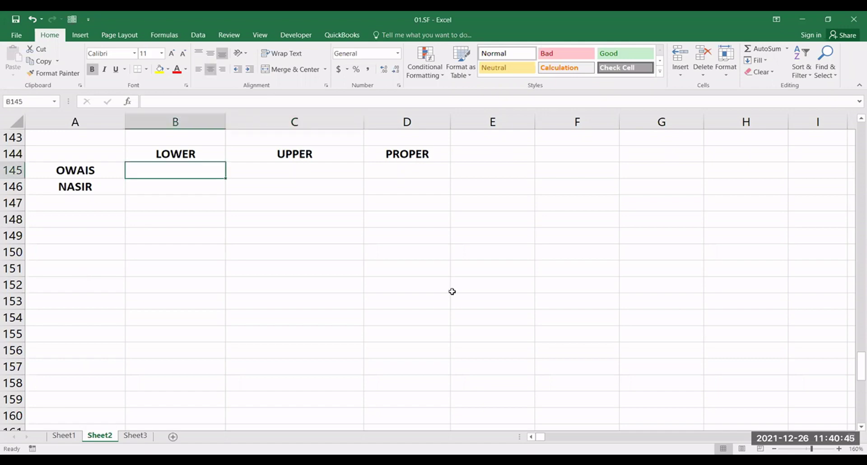
type("=")
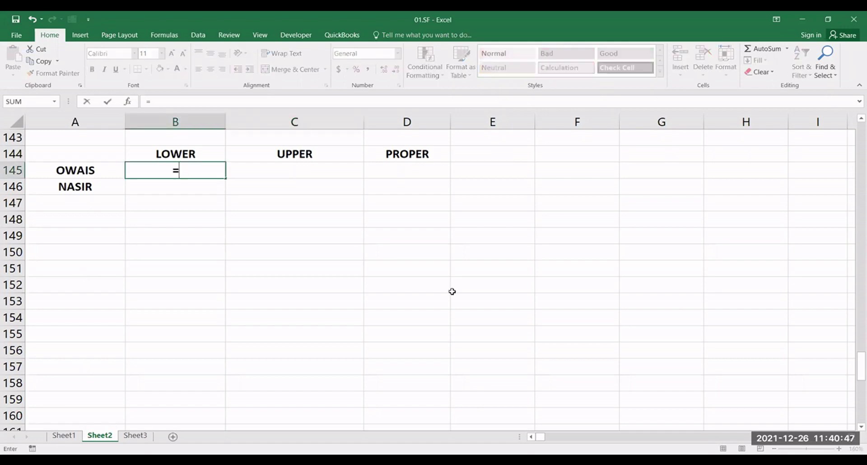
type("LOWER(")
key("Left")
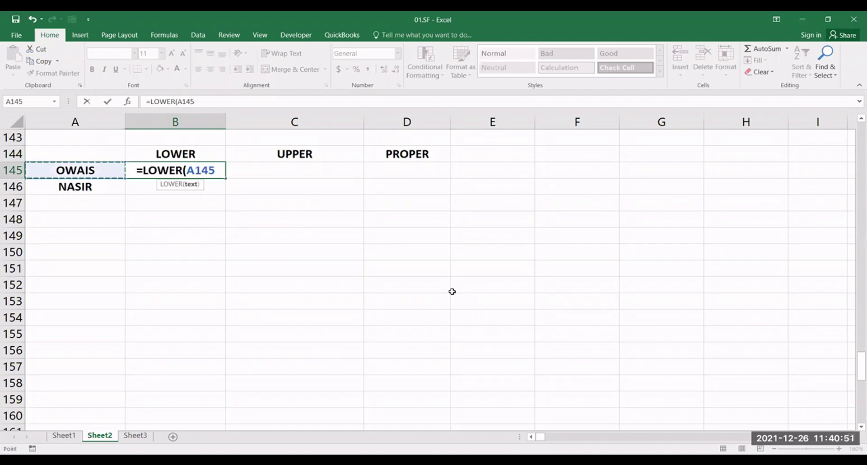
type(")")
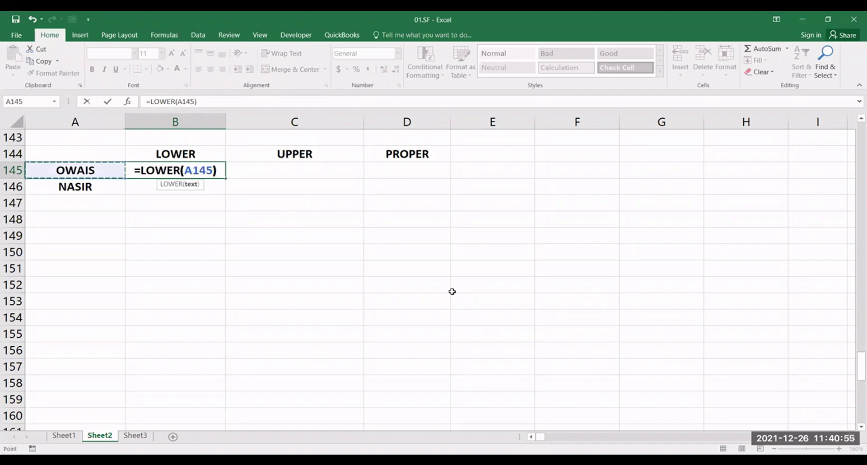
key("ctrl+Return")
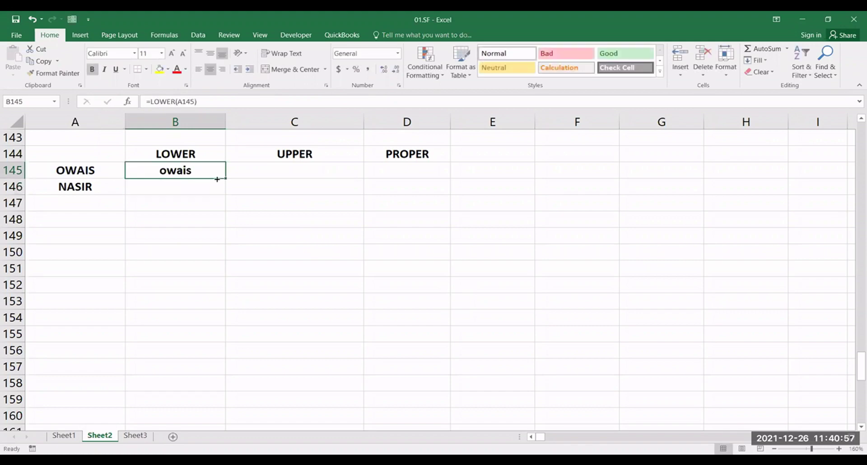
left_click_drag(217, 179, 230, 200)
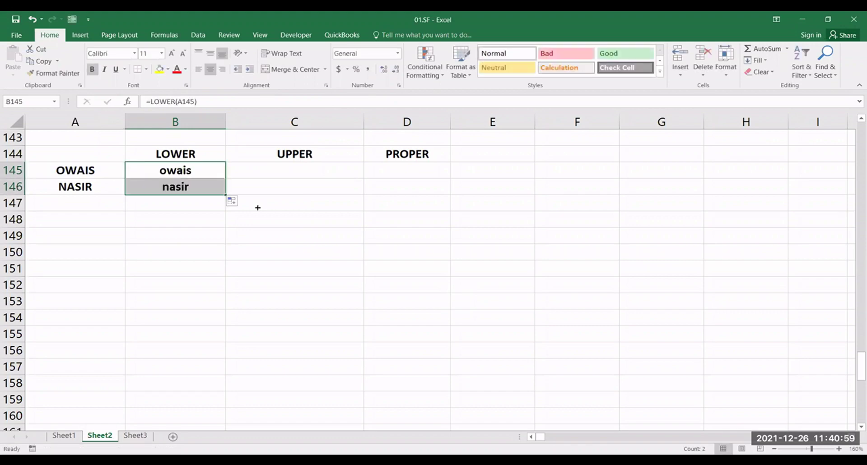
Step: Enter =UPPER(B145) in cell C145 under the UPPER heading and fill it down to C146
left_click(295, 169)
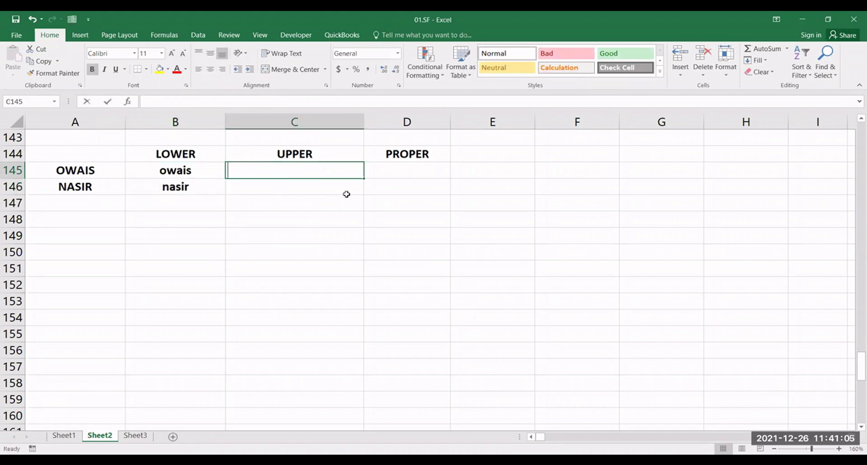
type("=UPPER")
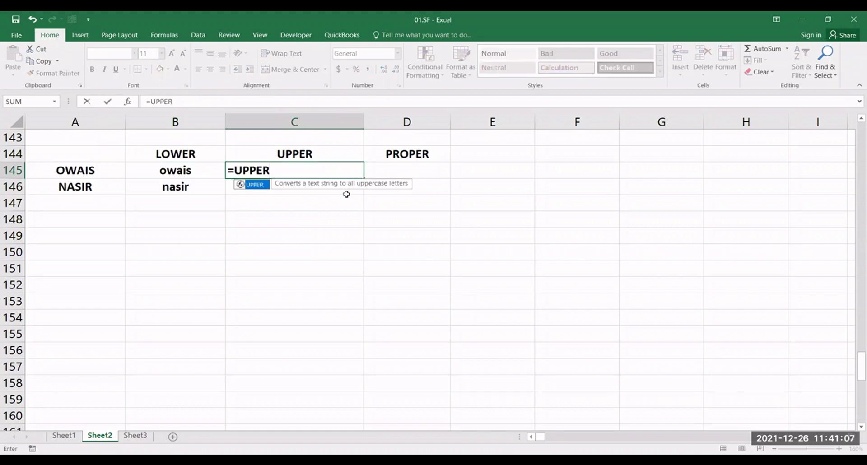
type("(")
key("Left")
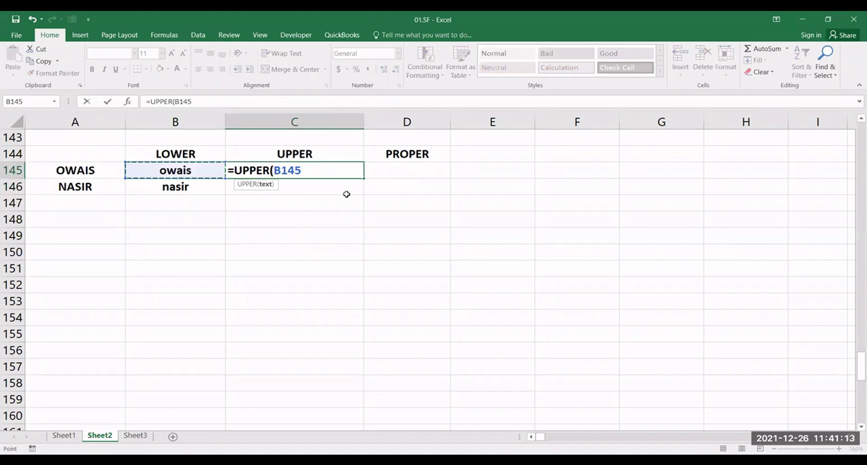
type(")")
key("Return")
left_click(341, 170)
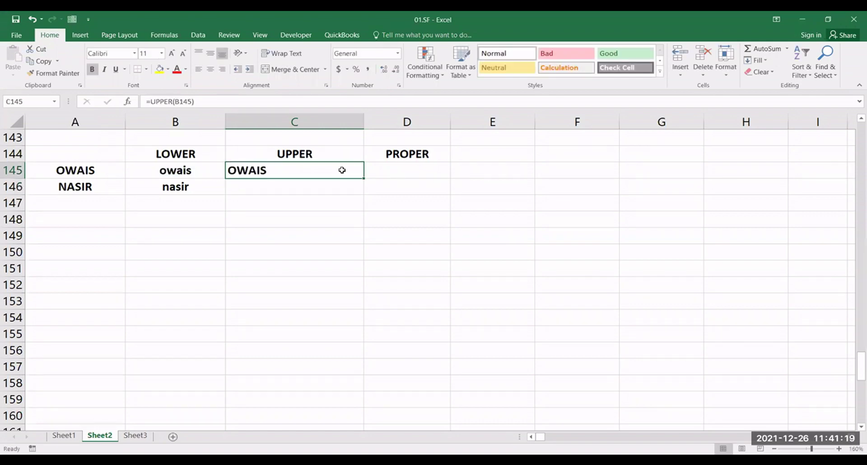
double_click(363, 179)
Step: Enter =PROPER(C145) in cell D145 under the PROPER heading and fill it down to D146
left_click(406, 171)
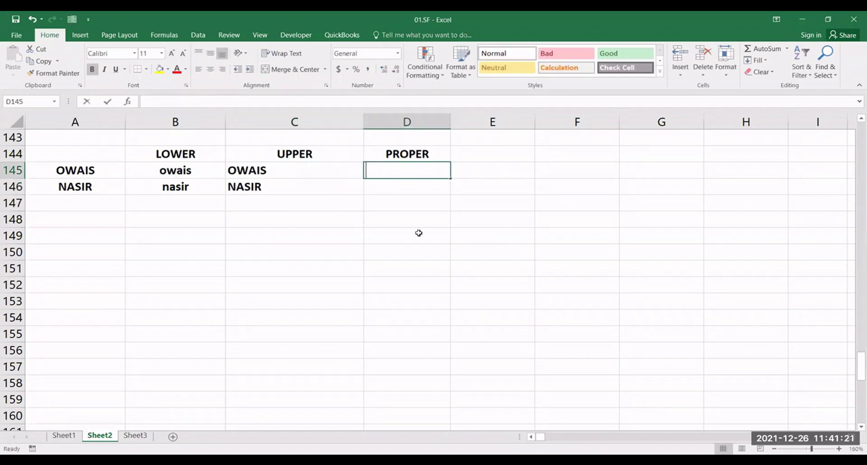
type("=")
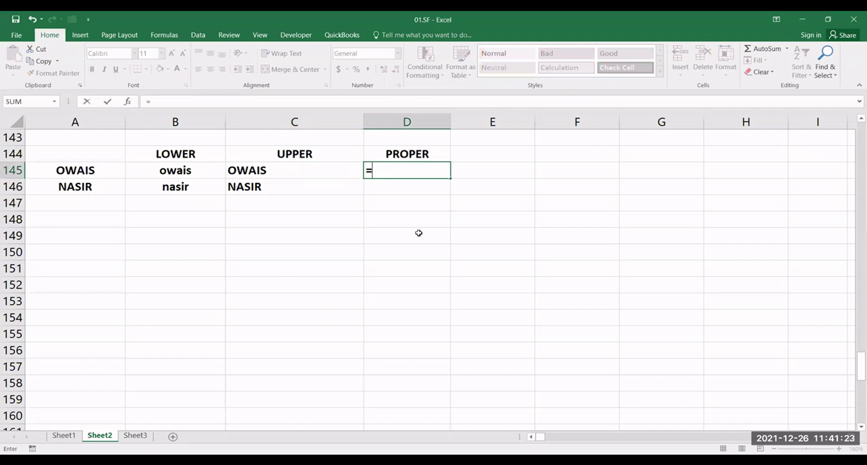
type("PROPER(")
key("Left")
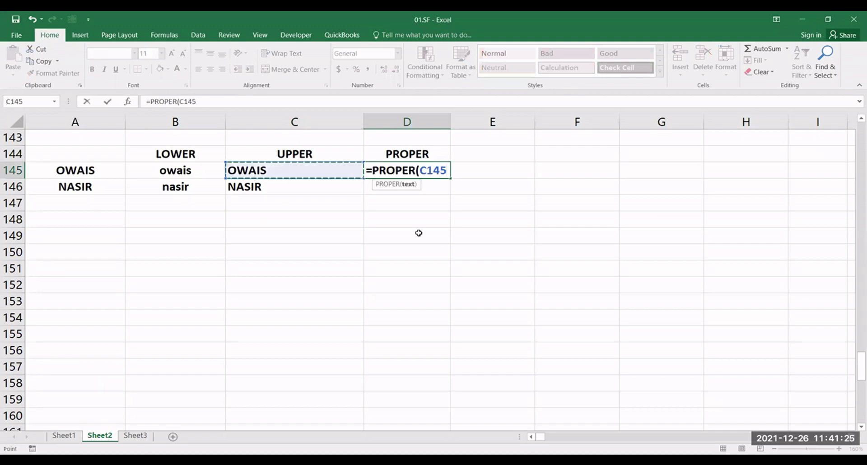
type(")")
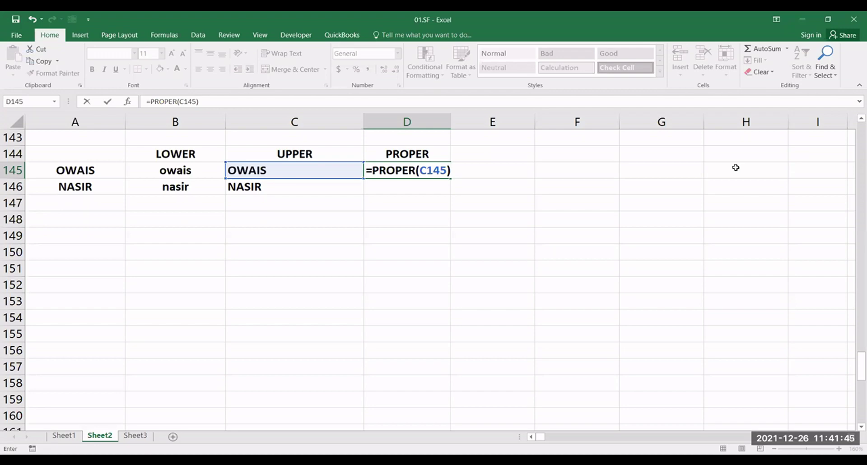
key("alt+Tab")
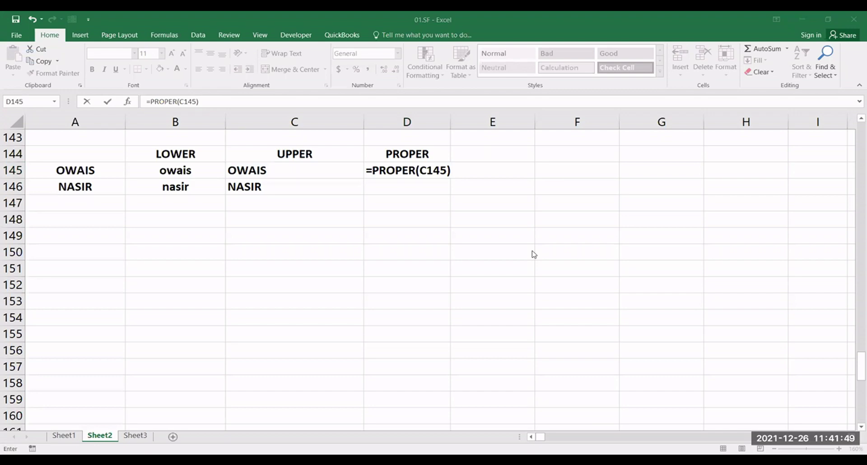
left_click(459, 170)
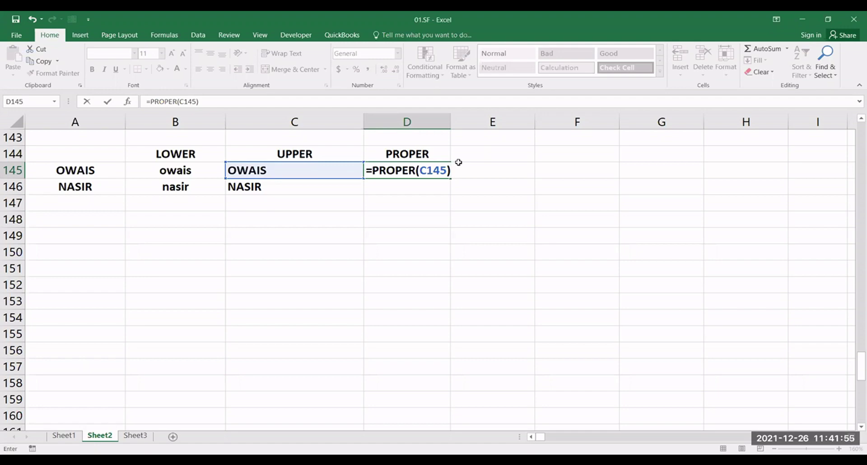
key("Return")
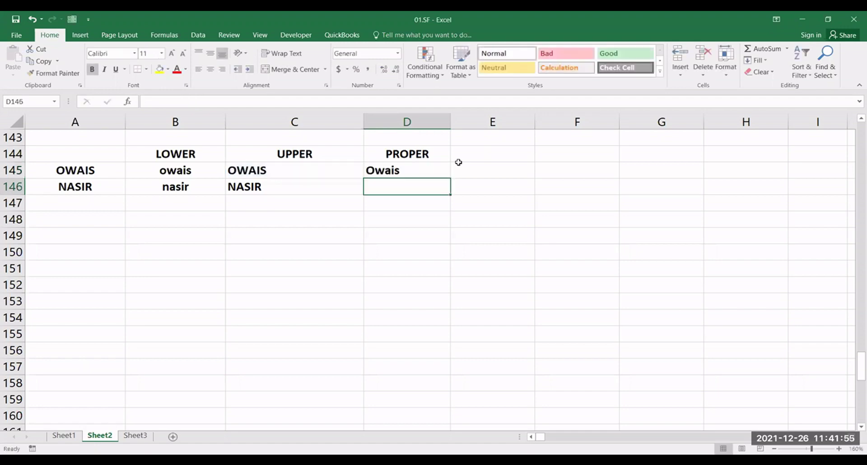
left_click(418, 175)
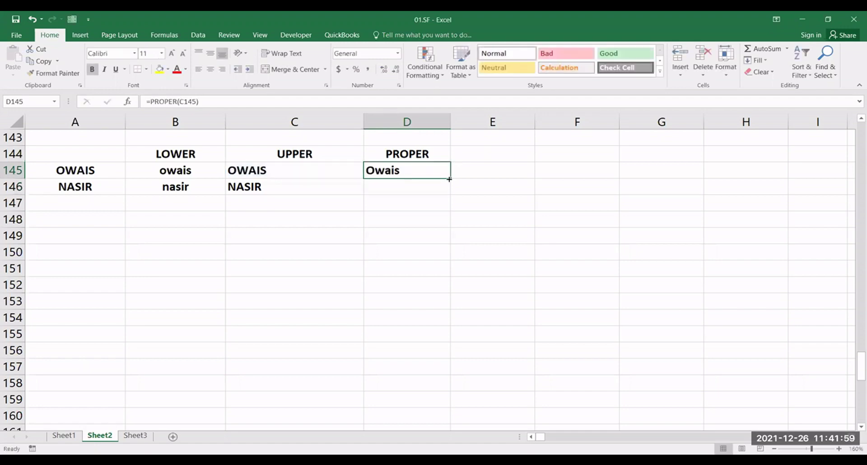
double_click(449, 180)
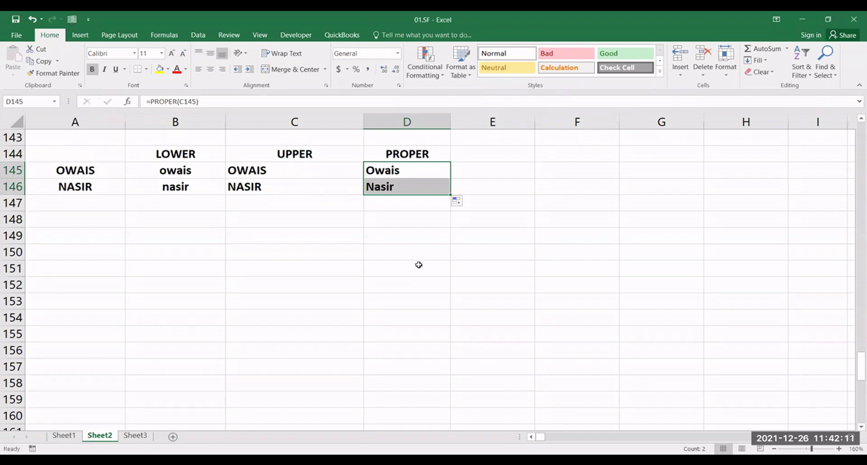
Step: Enter =ROMAN(A168) in cell B168 of the ROMAN section and fill it down to B172
scroll(418, 260, "down", 1)
left_click(421, 238)
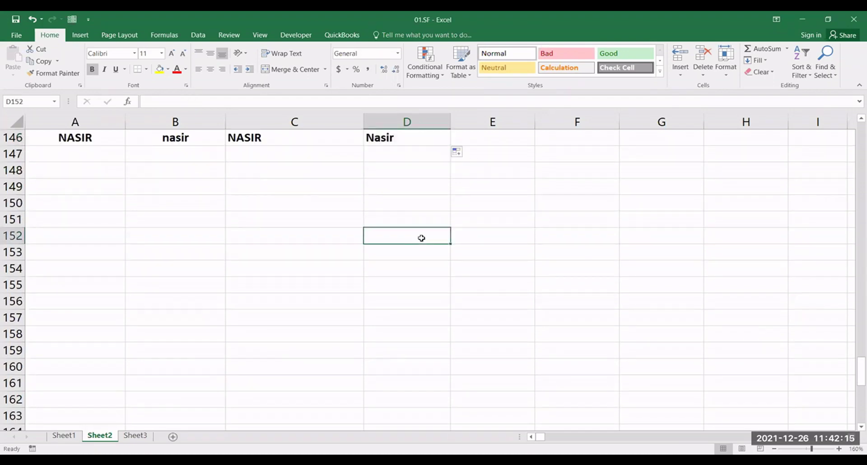
scroll(421, 232, "down", 1)
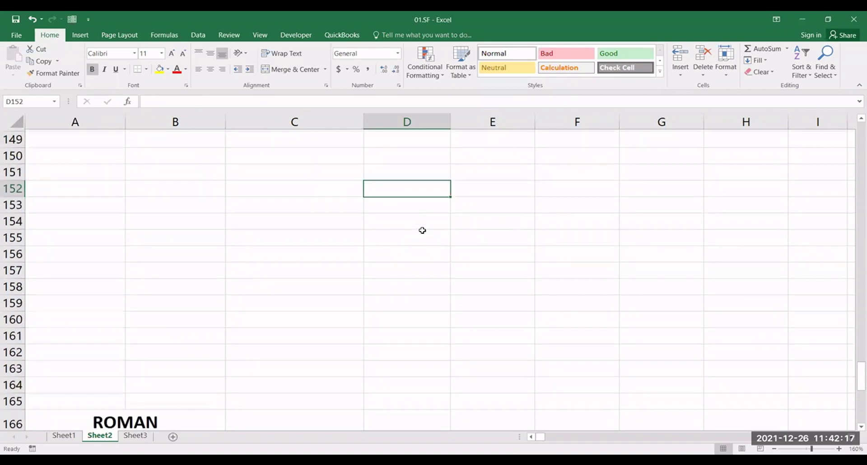
scroll(422, 230, "down", 5)
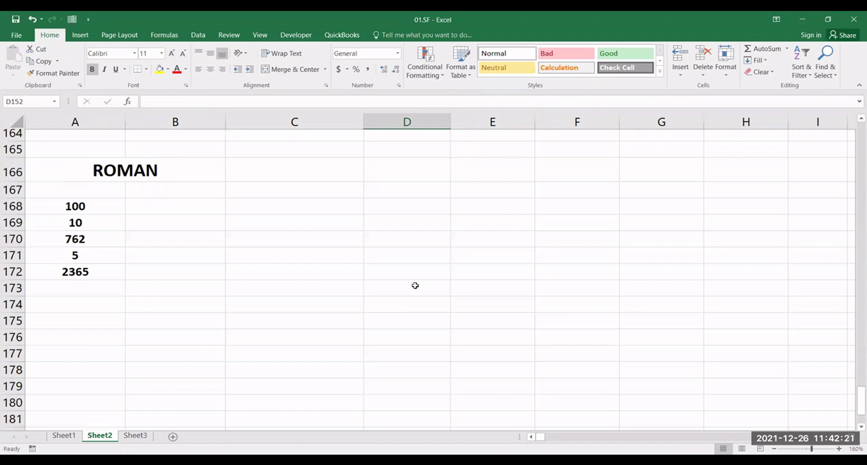
scroll(462, 300, "down", 1)
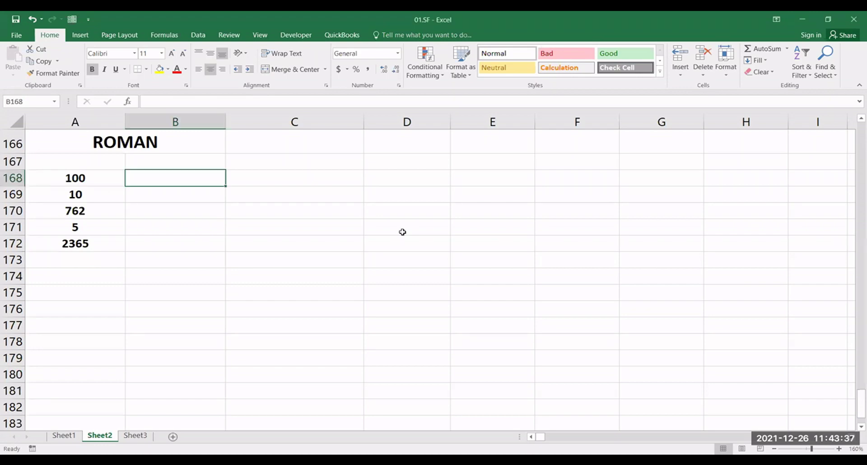
type("=")
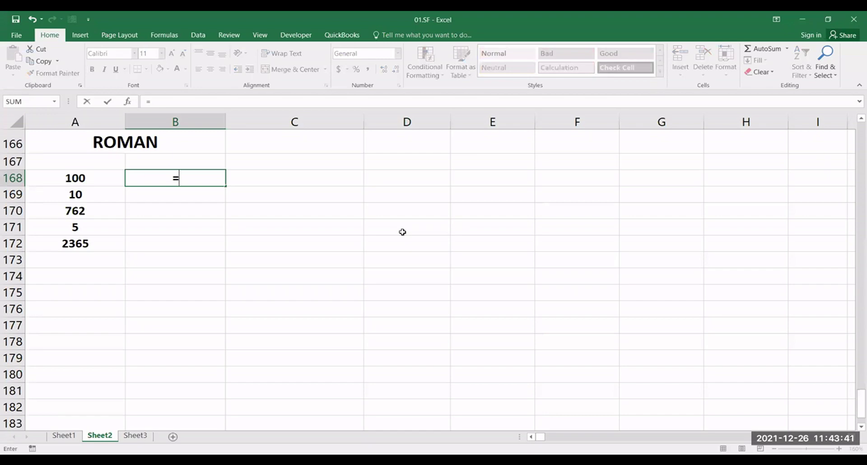
type("ROMAN(")
key("Left")
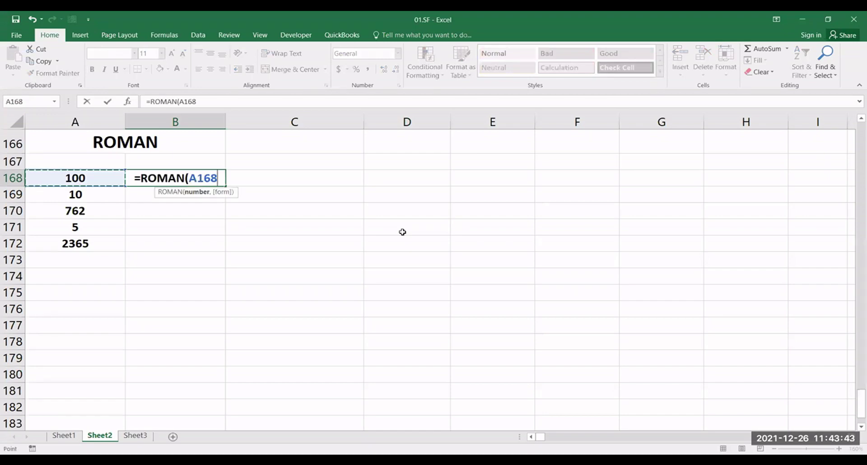
type(")")
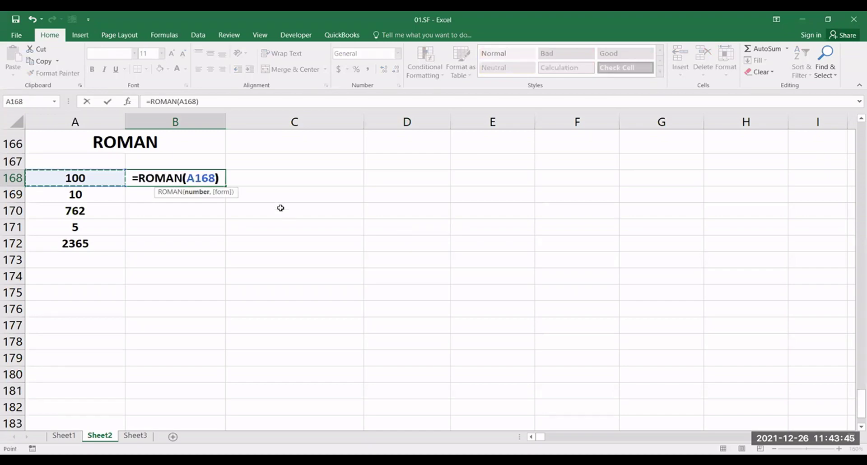
key("Return")
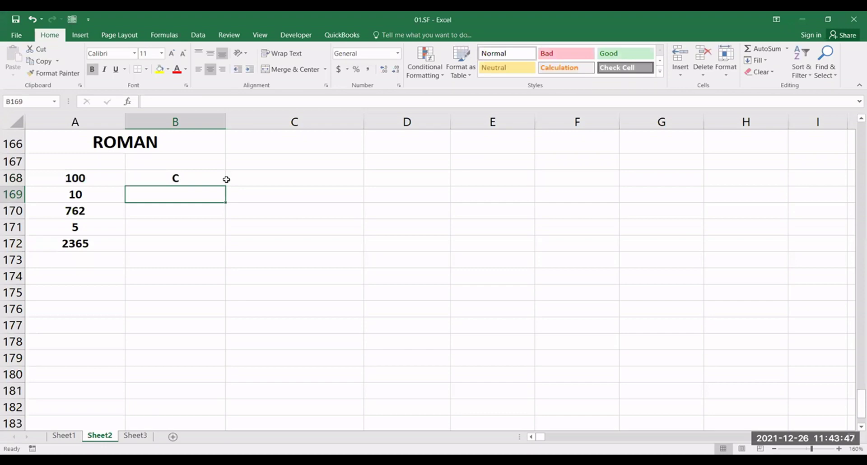
left_click(224, 179)
left_click_drag(225, 185, 220, 248)
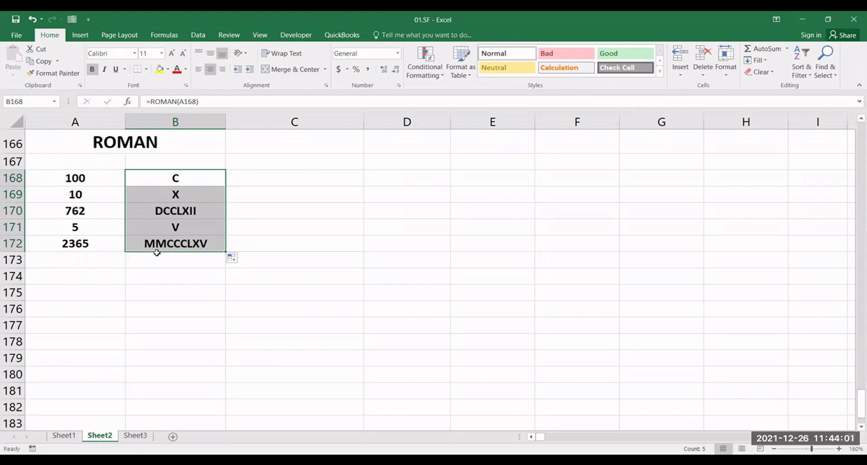
Step: Change the last number in the ROMAN list, cell A172, to 3999
key("Left")
key("ctrl+Down")
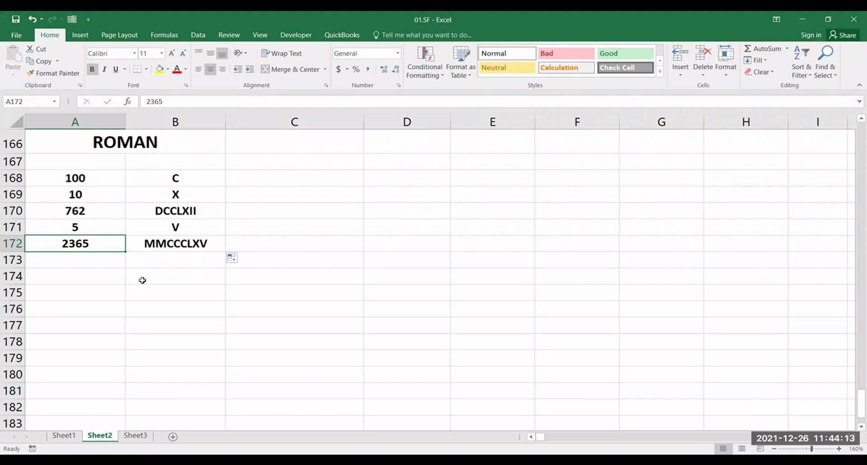
key("F2")
key("Home")
type("3999")
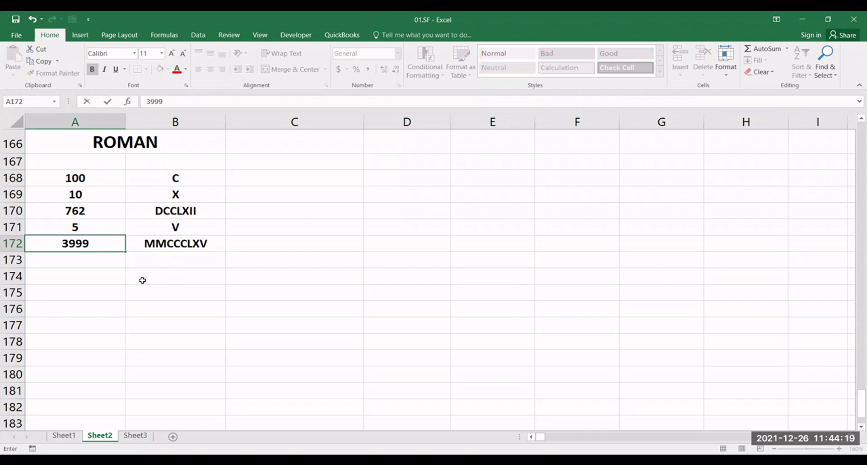
key("Return")
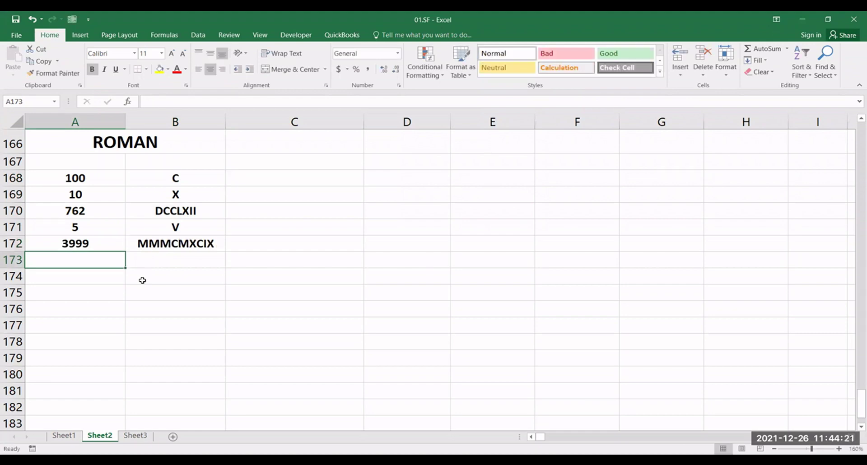
Step: Set cell A172 to 4000 to test the upper limit of the ROMAN function
key("Up")
type("4000")
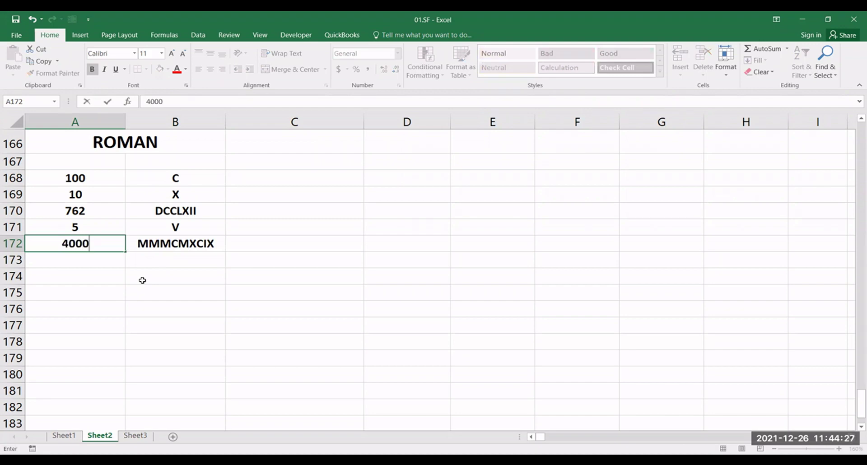
key("Return")
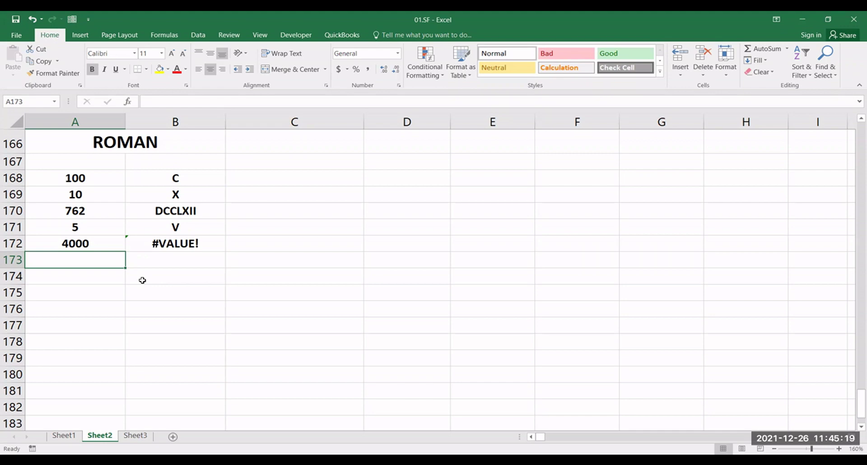
left_click(206, 283)
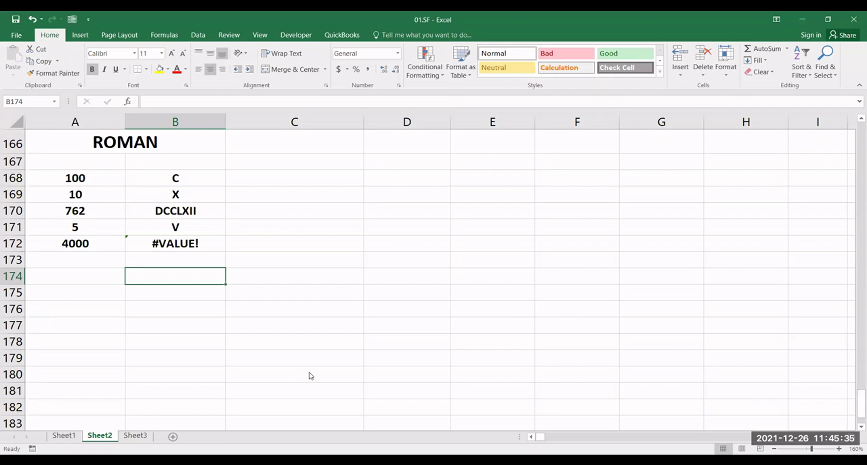
Step: Switch to the 02.IF workbook and widen column D to 14.89
left_click(2, 353)
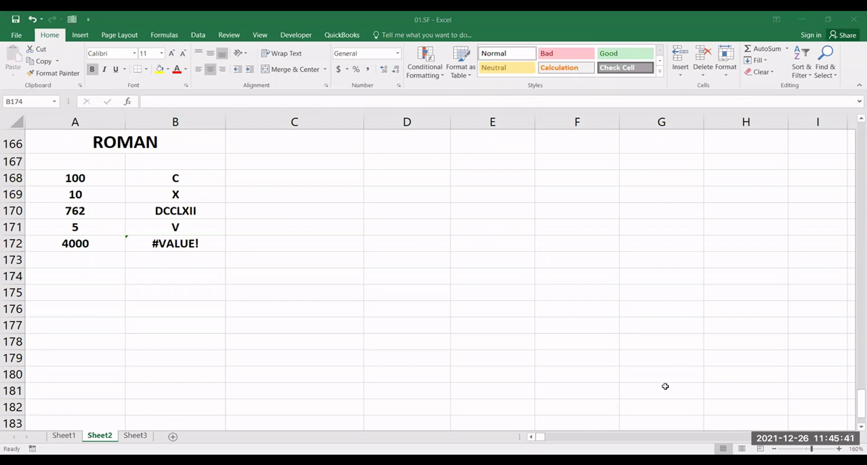
key("alt+Tab")
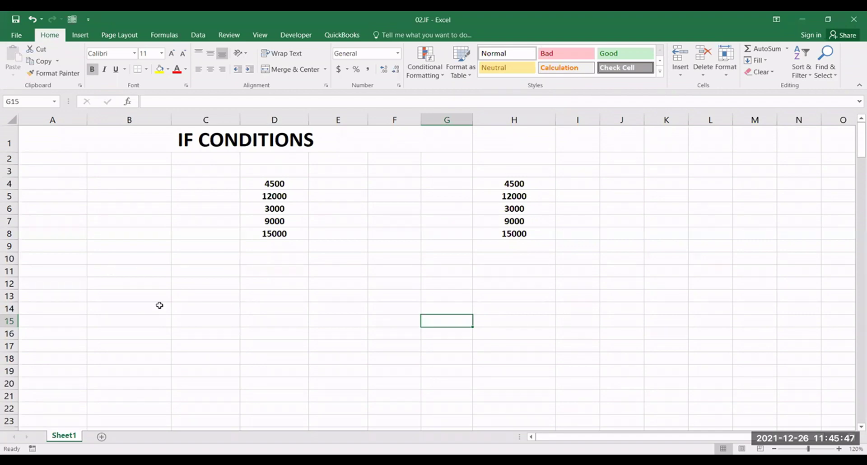
left_click(273, 267)
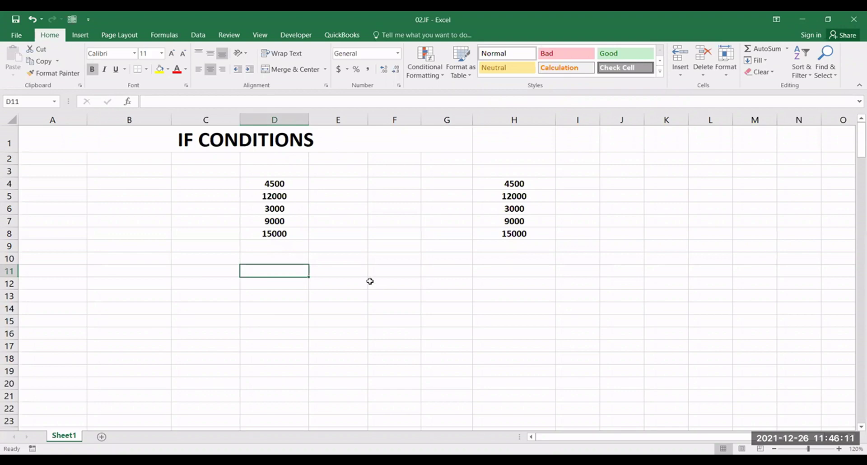
key("Up")
key("Up")
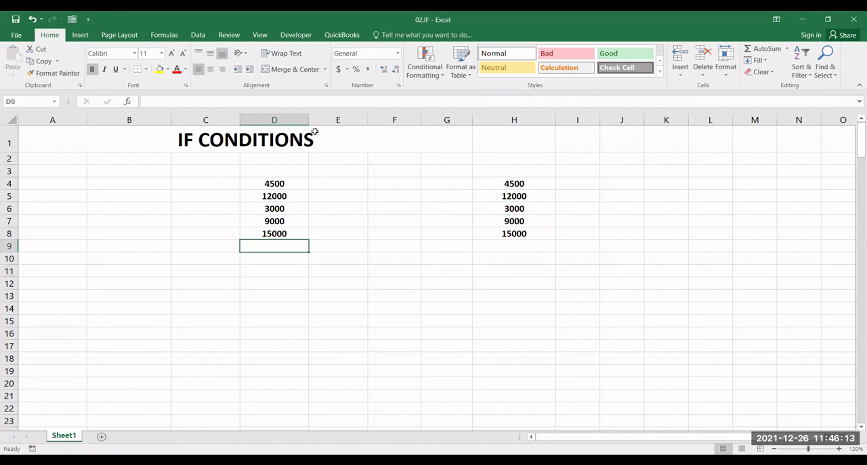
left_click_drag(309, 120, 315, 138)
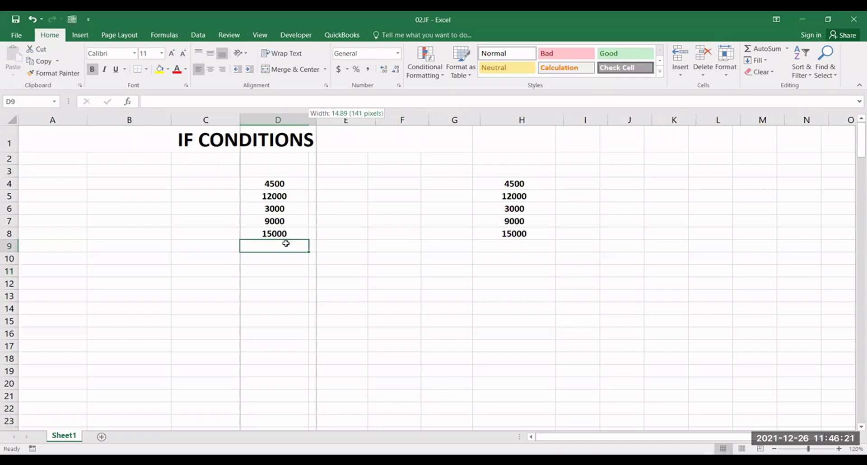
Step: Enter =SUM(D4:D8) manually in cell D9 to total the numbers above, and clear the cell again
type("=SUM(")
left_click(277, 182)
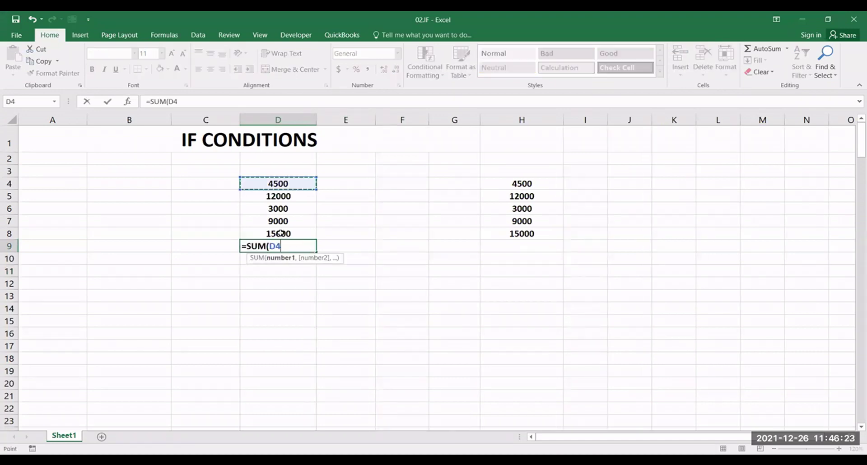
left_click(280, 233, "shift")
type(")")
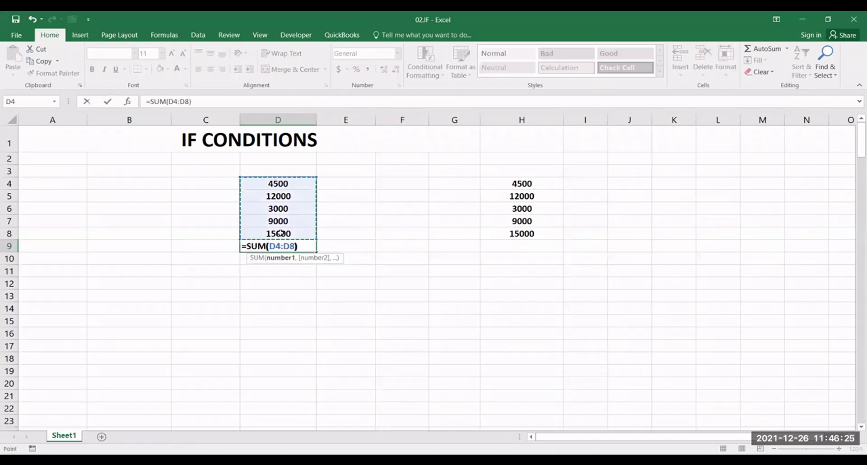
key("ctrl+Return")
key("Delete")
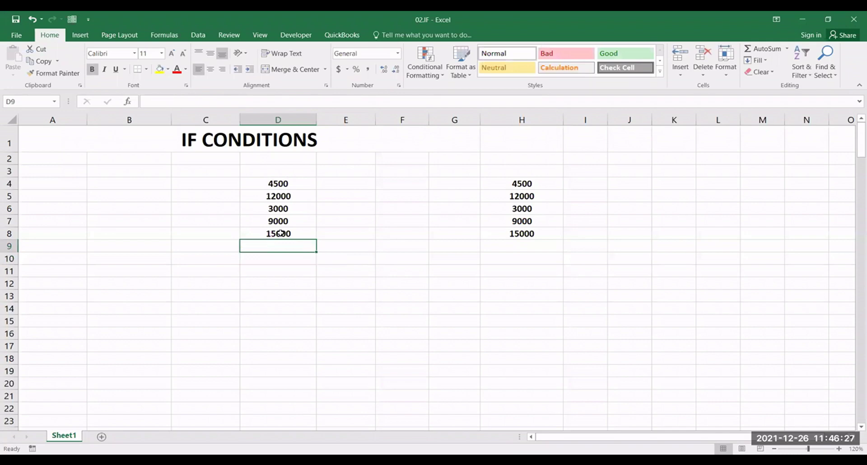
Step: Total D4:D8 in cell D9 with AutoSum, and delete the resulting formula
key("alt+equal")
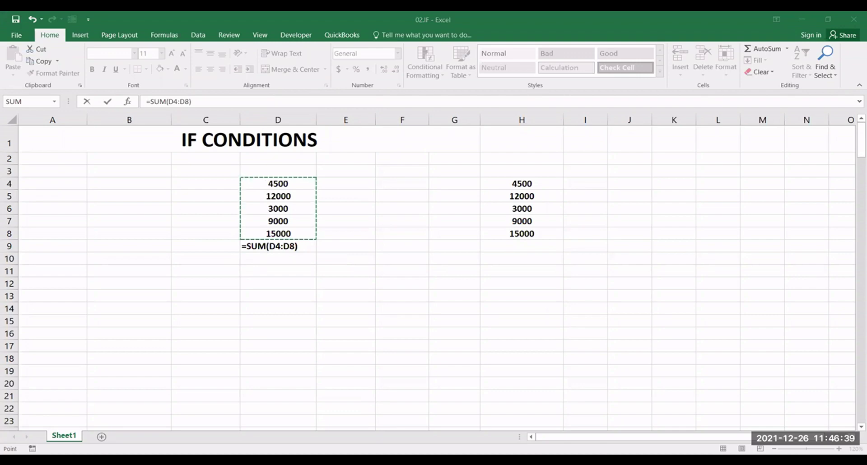
double_click(303, 246)
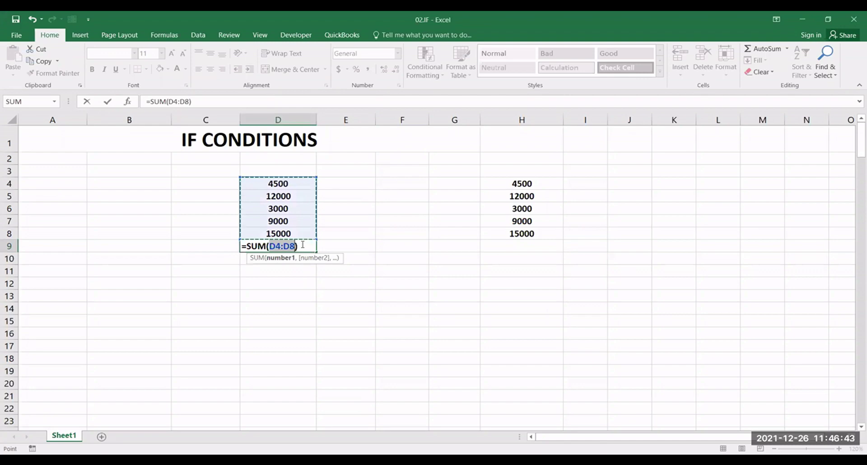
key("Return")
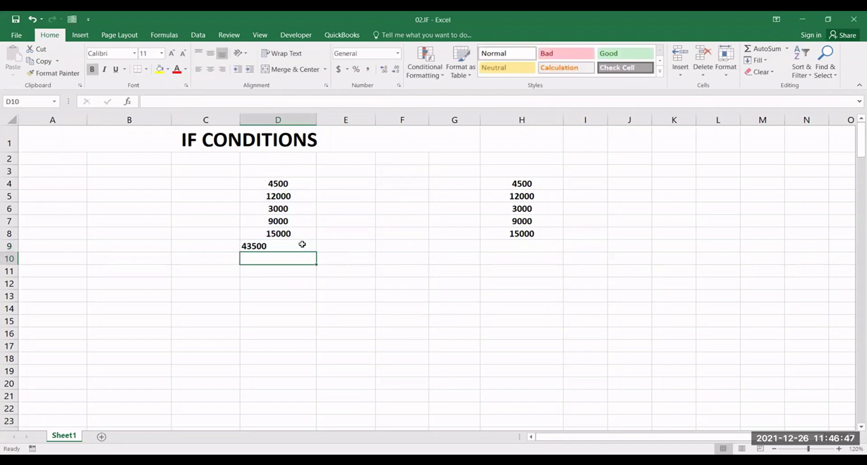
left_click(302, 244)
key("Delete")
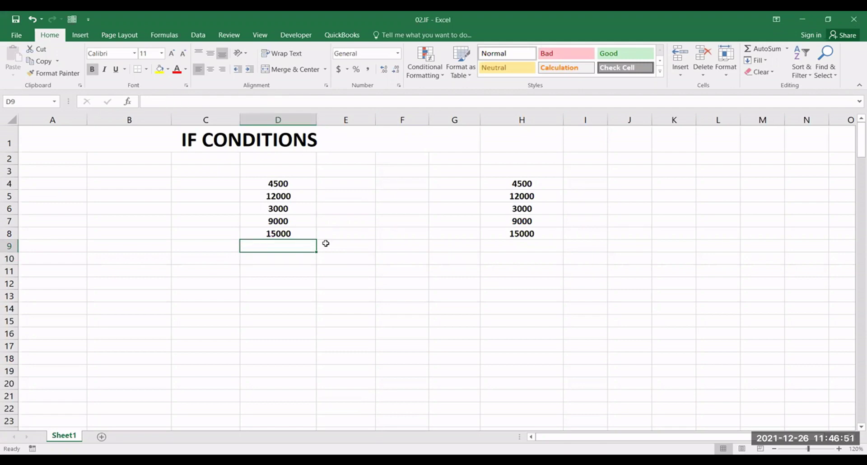
left_click(389, 275)
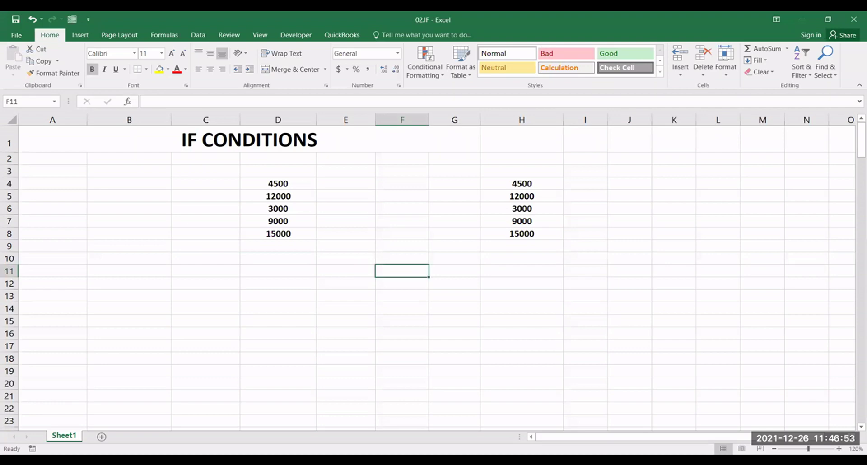
scroll(482, 310, "up", 1)
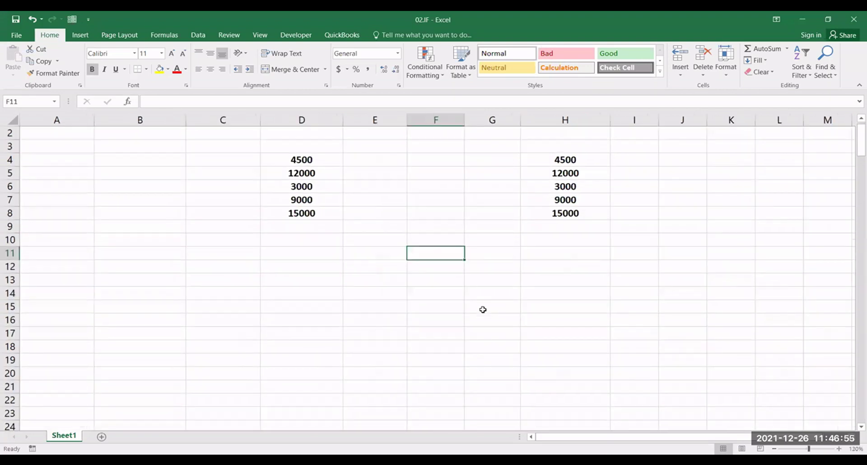
scroll(483, 310, "up", 2)
scroll(482, 310, "up", 1)
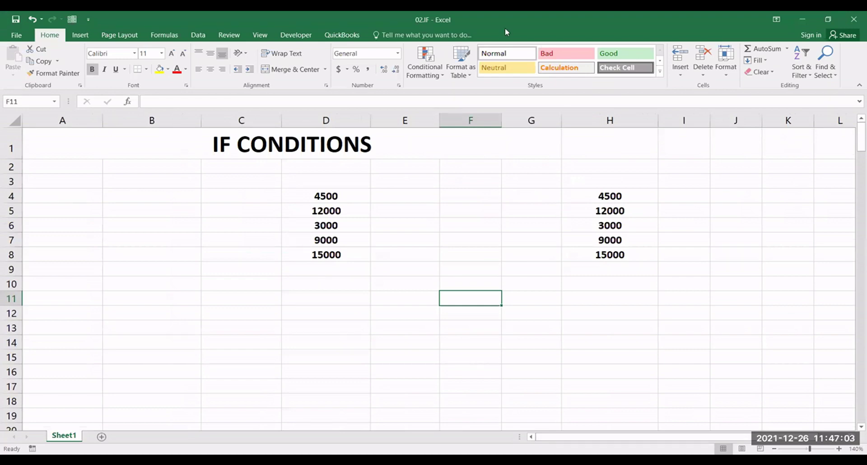
left_click_drag(325, 196, 322, 255)
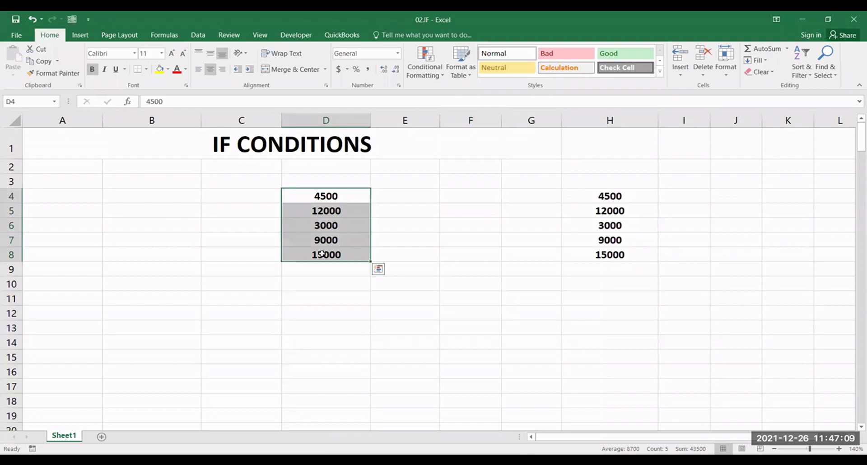
left_click(327, 269)
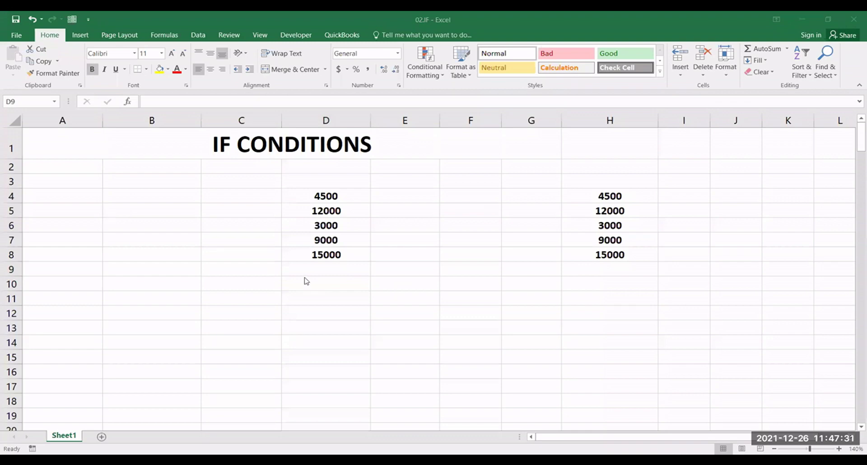
Step: Enter =SUMIF(D4:D8,">10000") in cell D9 to add only the values above 10000
left_click(335, 266)
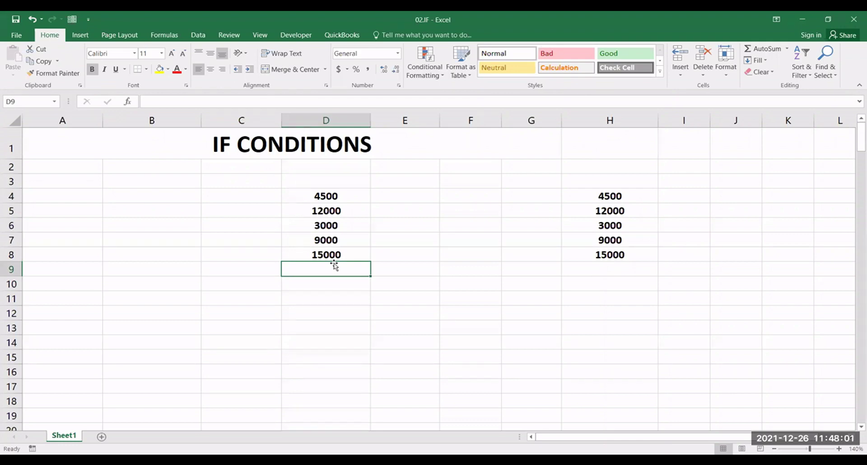
type("=")
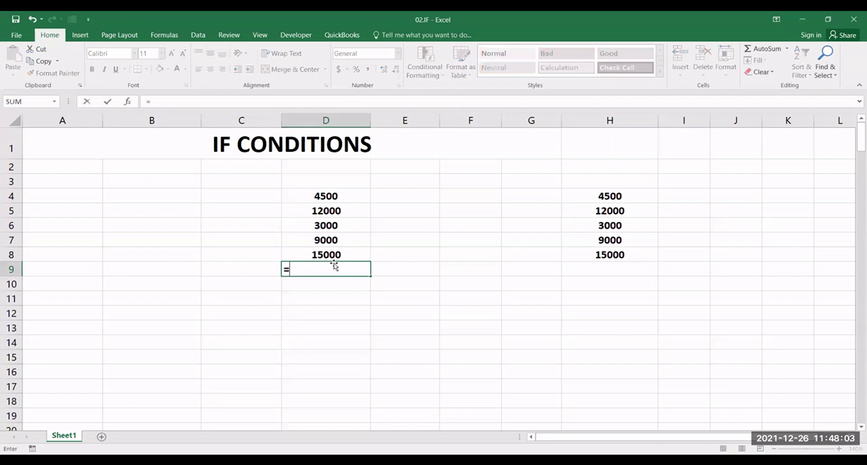
type("SUMIF(")
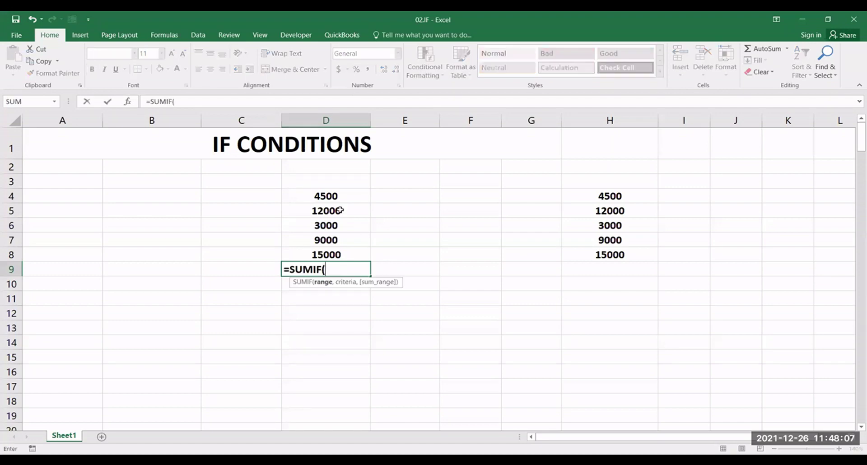
key("Up")
key("Up")
key("Up")
key("Up")
key("Up")
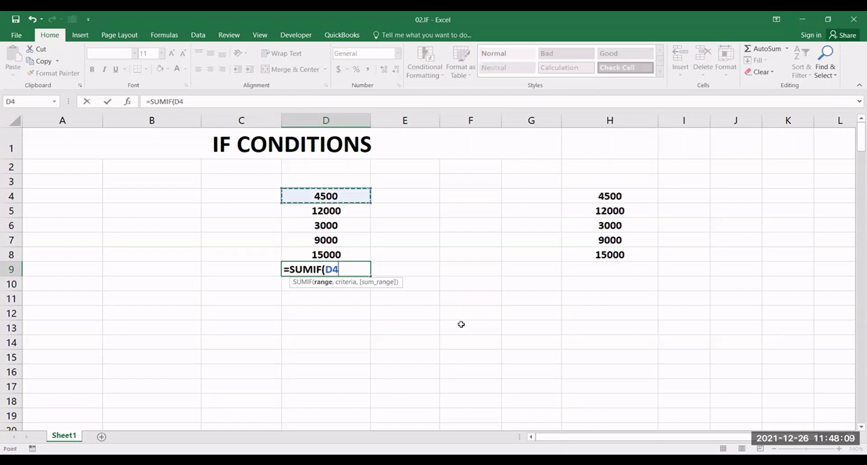
key("shift+Down")
key("shift+Down")
key("shift+Down")
key("shift+Down")
type(",")
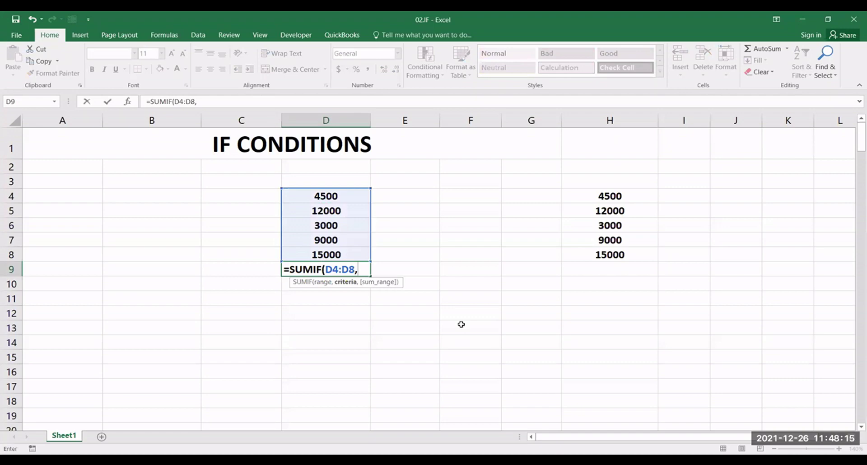
type("\">10000")
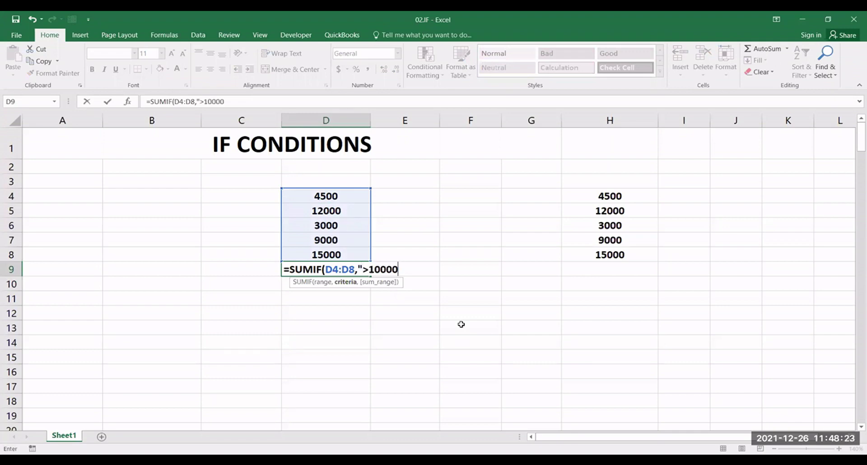
type("\")")
key("Return")
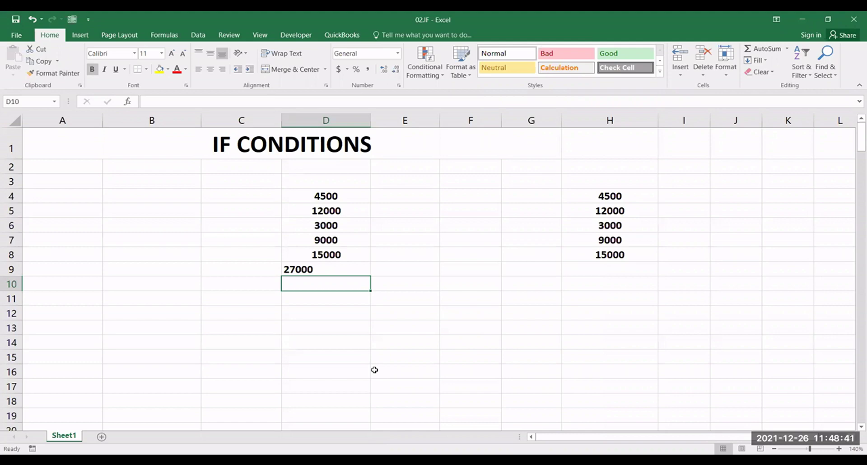
Step: Review the SUMIF formula in cell D9, focusing on its >10000 criterion, and leave it as it is
double_click(359, 270)
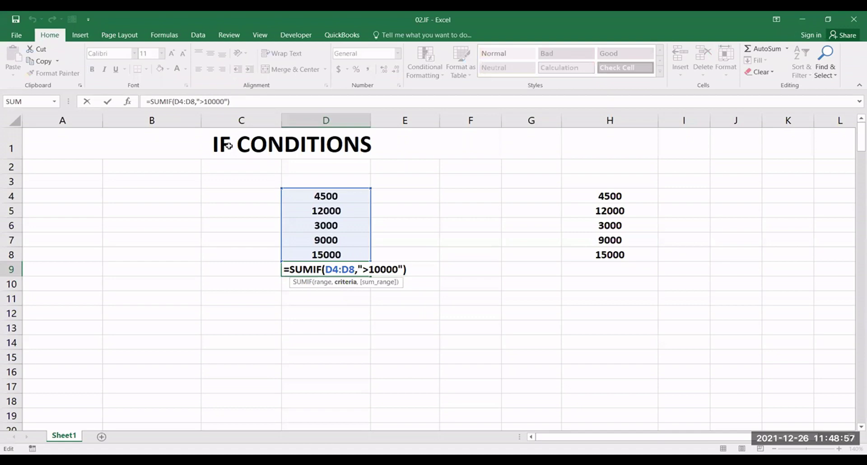
key("Tab")
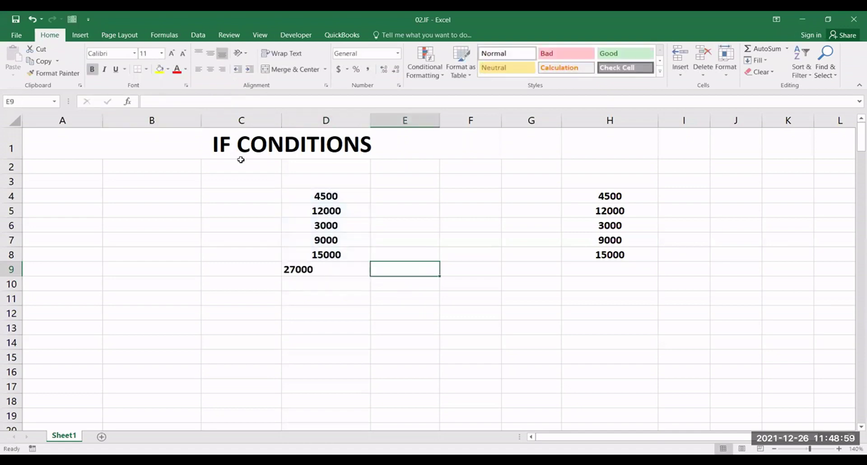
left_click(339, 270)
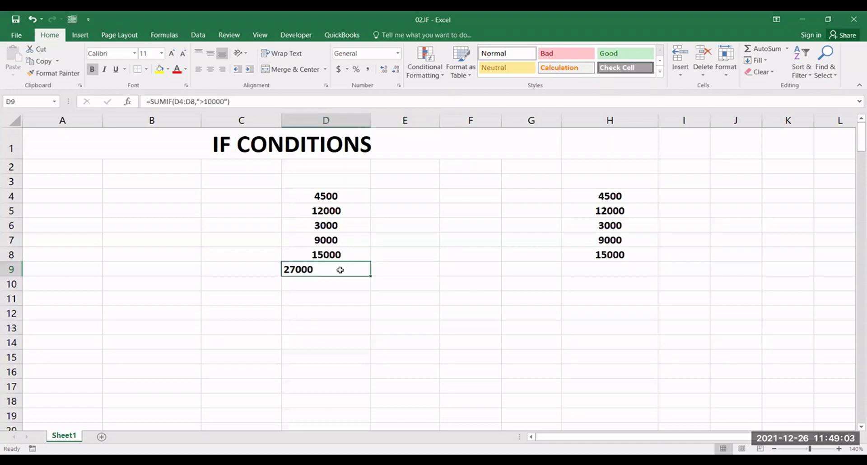
double_click(340, 270)
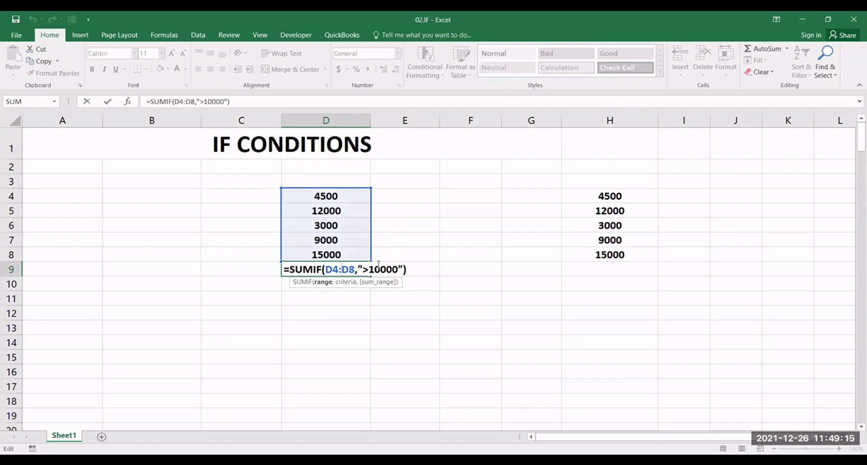
left_click_drag(363, 269, 399, 269)
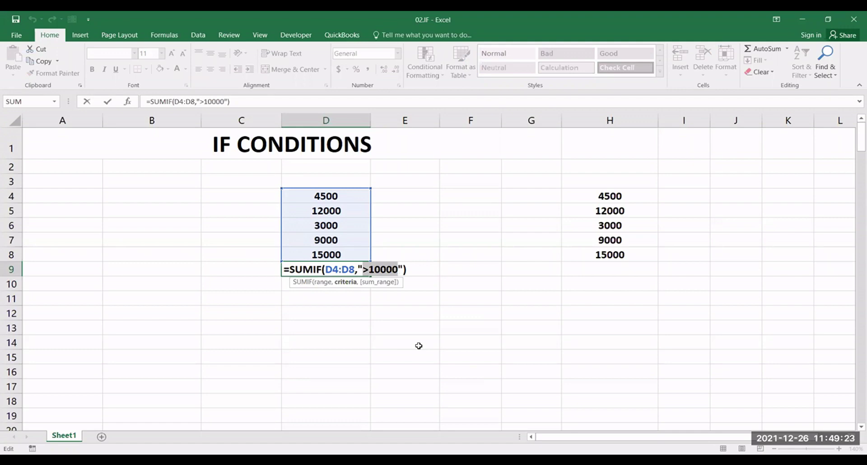
key("Return")
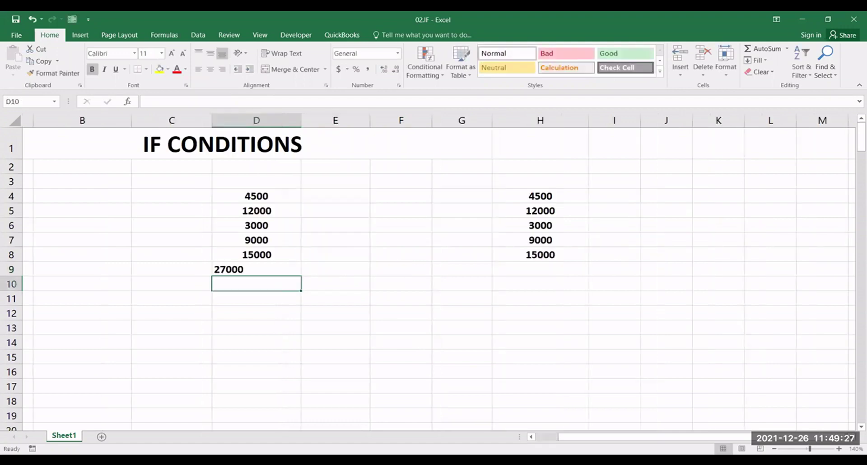
Step: Enter =COUNTIF(H4:H8,"<5000") in cell H9 to count the values below 5000
scroll(441, 271, "right", 1)
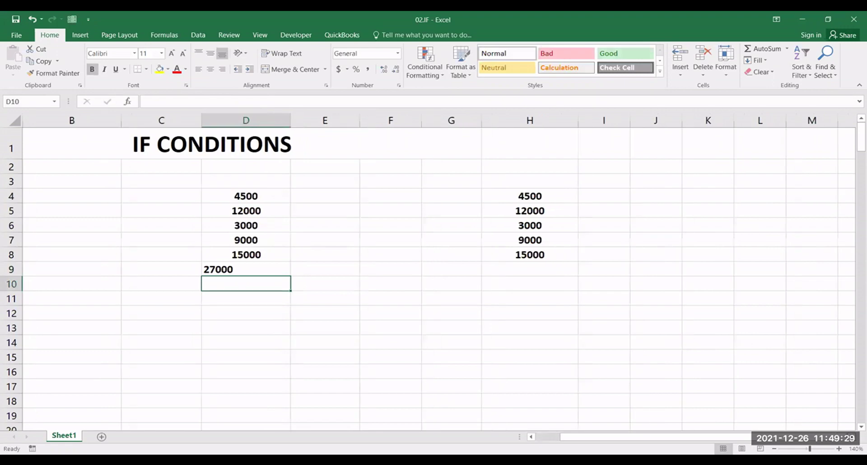
scroll(357, 276, "right", 2)
left_click(357, 275)
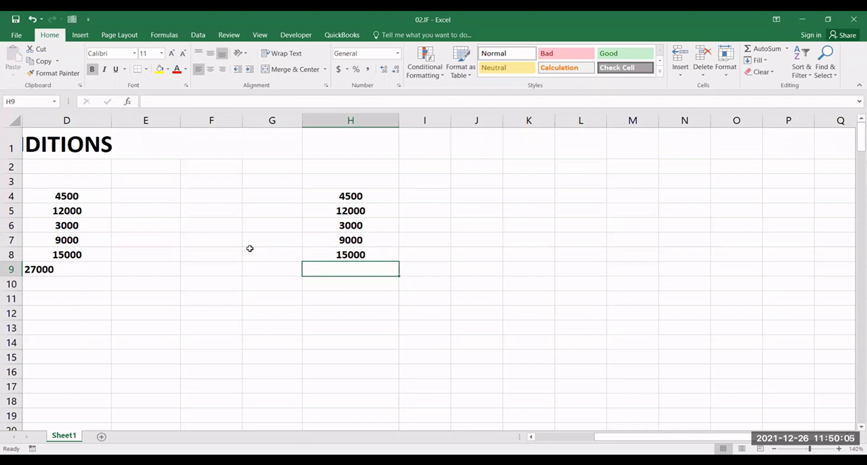
type("=")
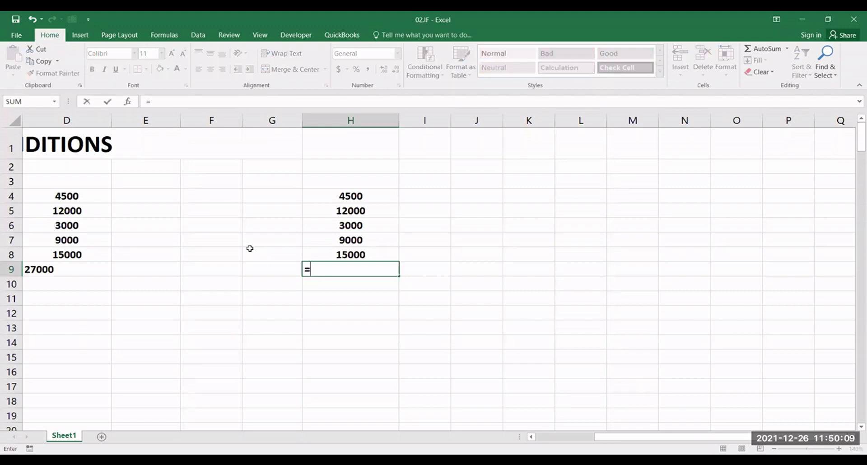
type("COUNTIF(")
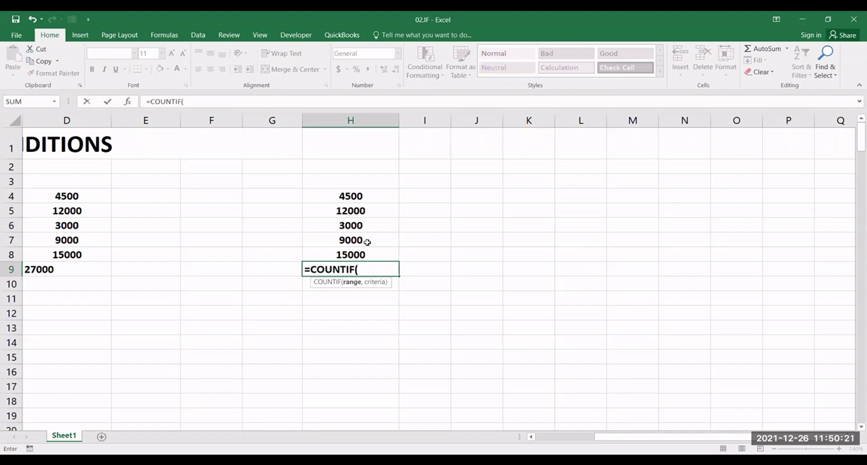
left_click_drag(350, 196, 367, 243)
key("shift+Down")
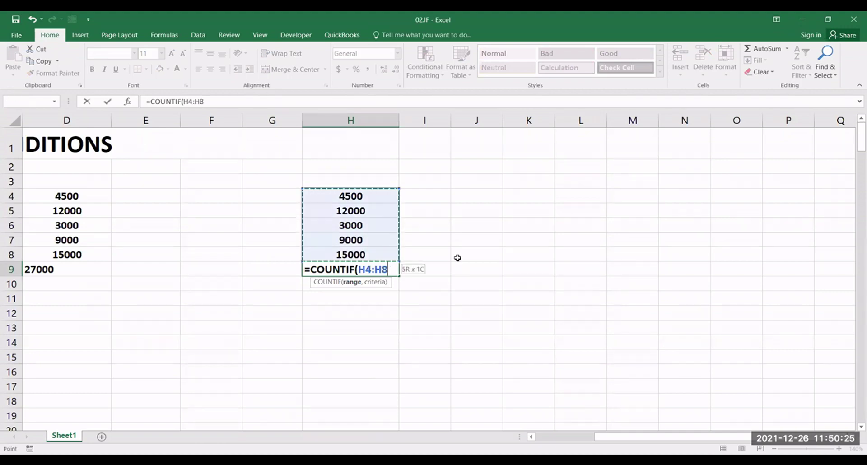
type(",")
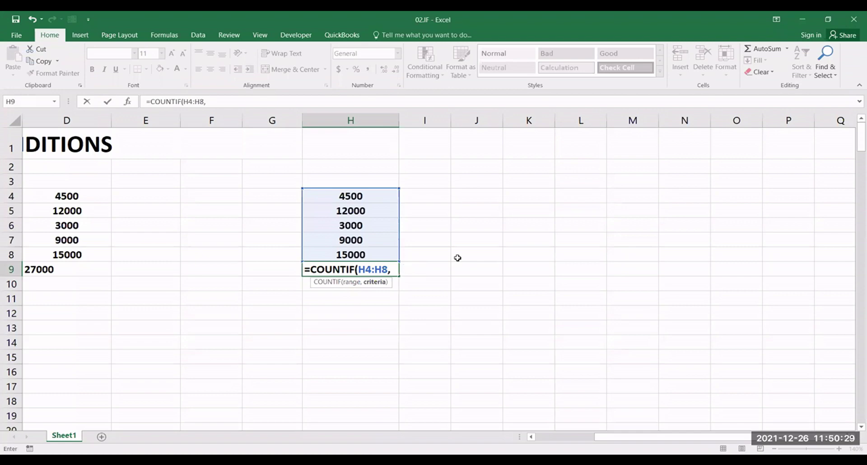
type("\"<5000\"")
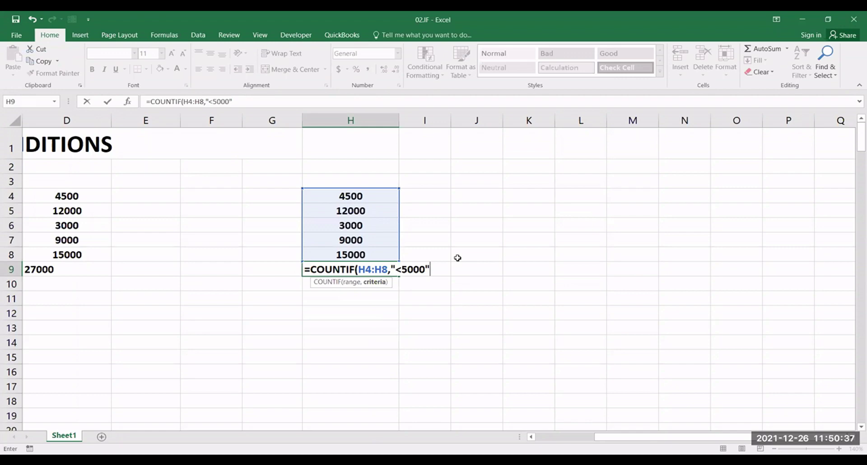
key("Return")
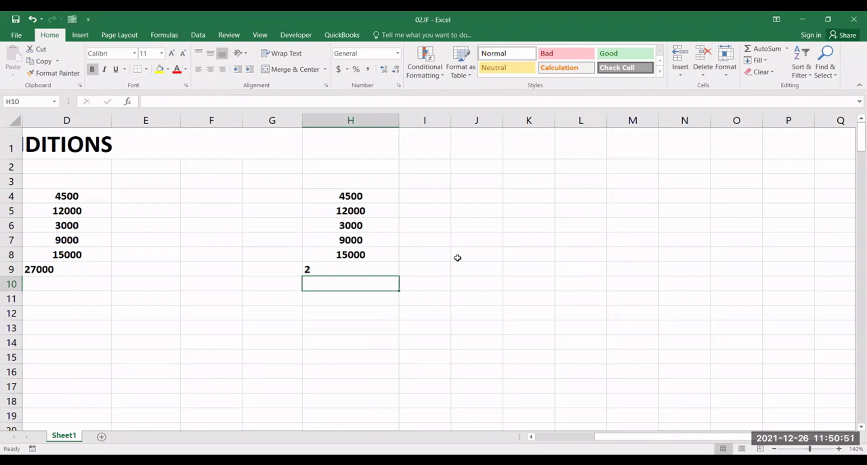
Step: Review the range and criterion of the COUNTIF formula in cell H9 and close it without changes
left_click(361, 267)
key("F2")
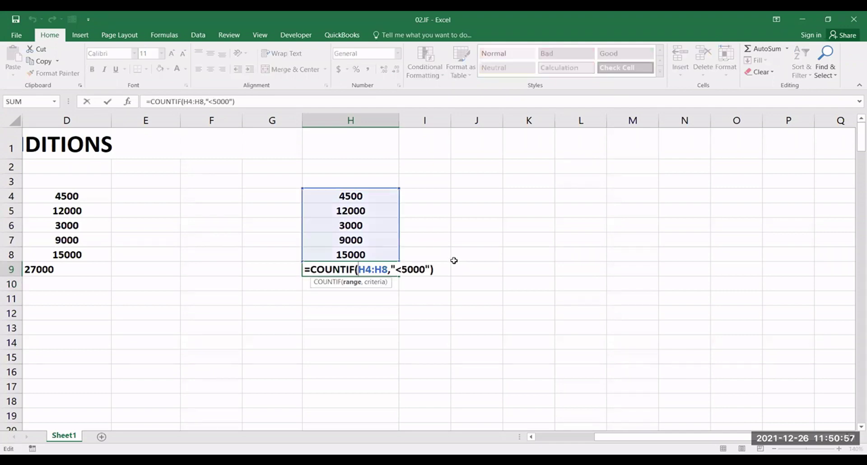
key("Left")
key("Left")
key("Left")
key("Left")
key("Left")
key("Left")
key("Left")
key("Left")
key("Left")
key("Left")
key("Left")
key("Left")
key("Left")
key("Left")
key("Tab")
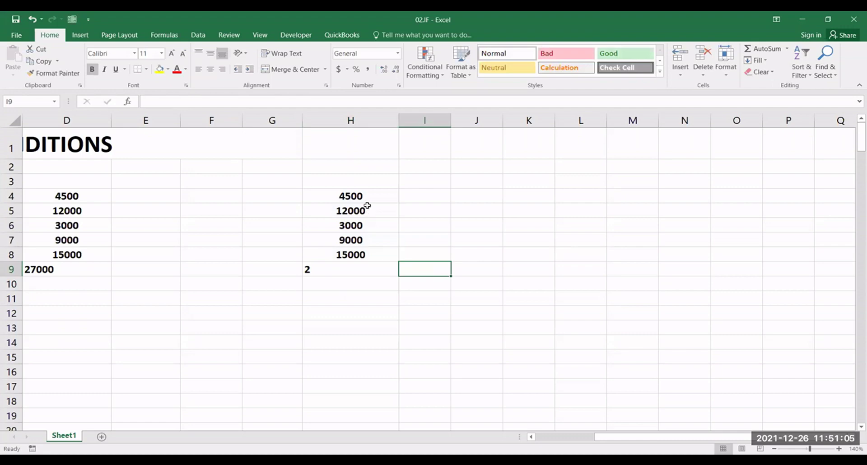
Step: Check the values in column H against the COUNTIF formula in cell H9
left_click(367, 202)
left_click(372, 227)
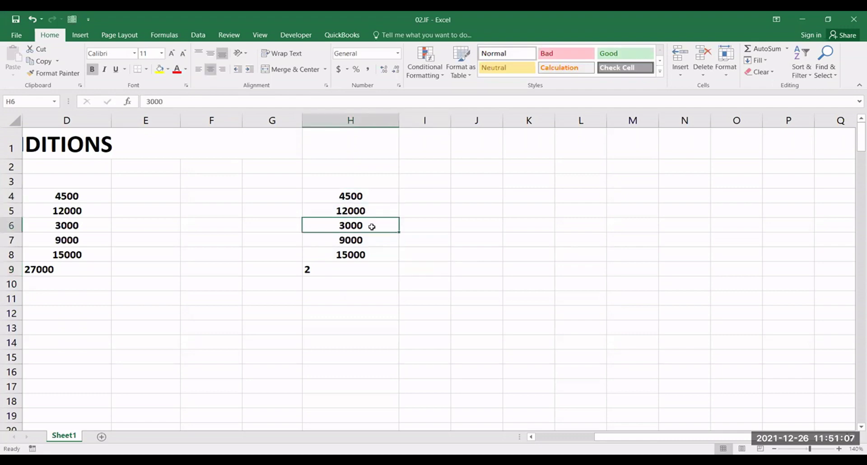
left_click(363, 271)
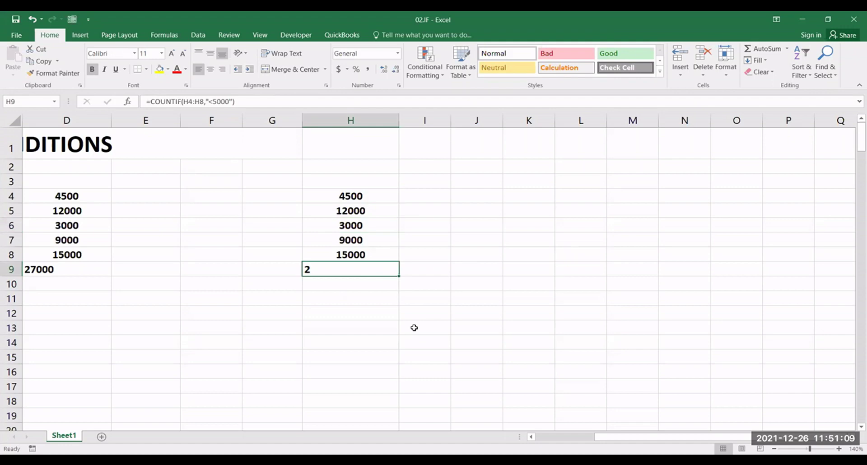
Step: Label the two results in row 9 by entering SUMIF in cell C9 and COUNTIF in cell G9
scroll(341, 275, "left", 3)
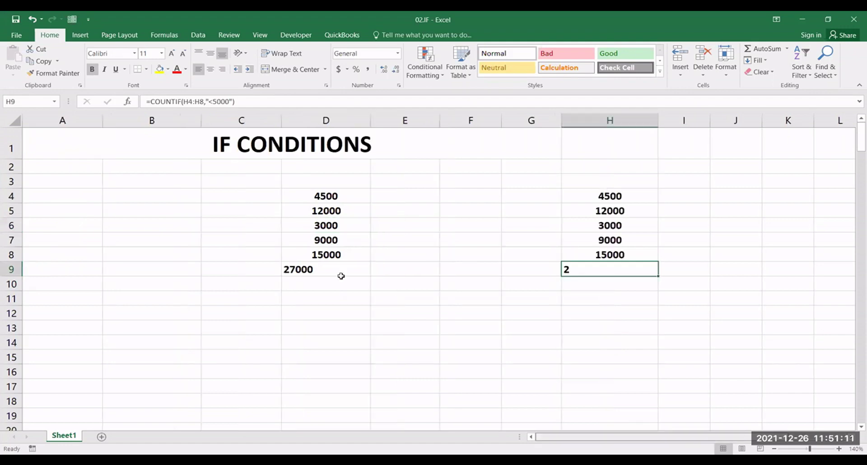
left_click(339, 278)
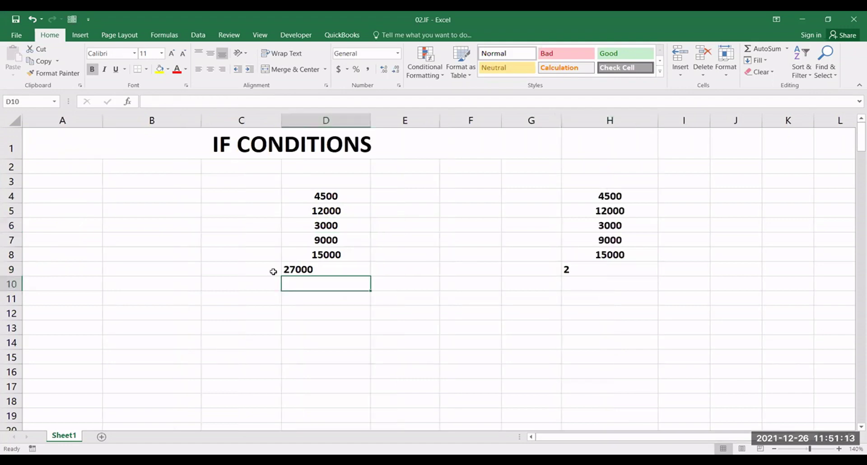
left_click(273, 272)
type("SUMIF")
key("Tab")
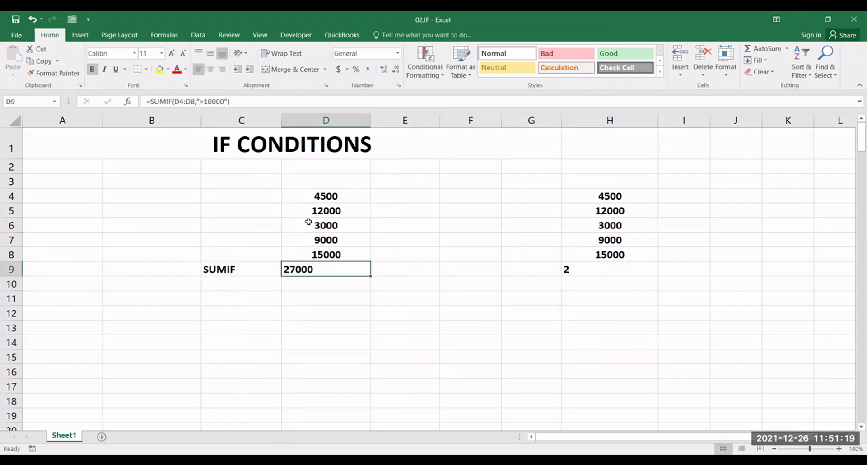
left_click(519, 267)
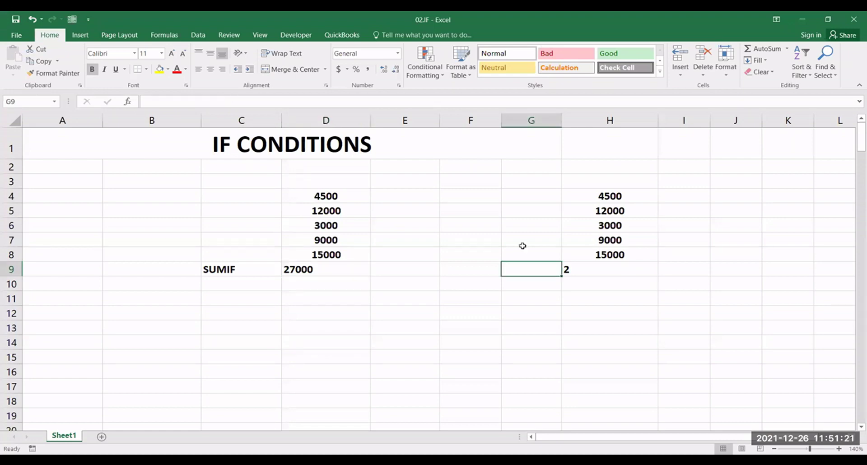
type("COUNTIF")
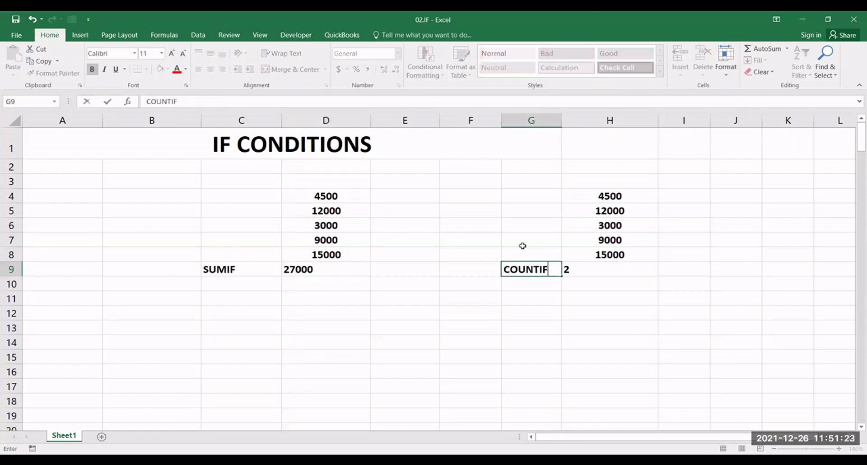
key("Tab")
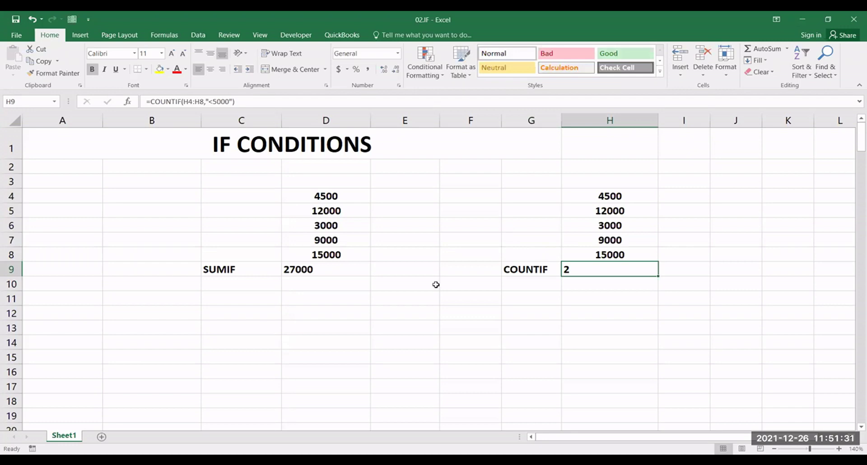
Step: Clear the existing TOTAL and REMARKS entries in E37:F40 of the SIMPLE IF table
left_click(422, 316)
scroll(422, 317, "down", 1)
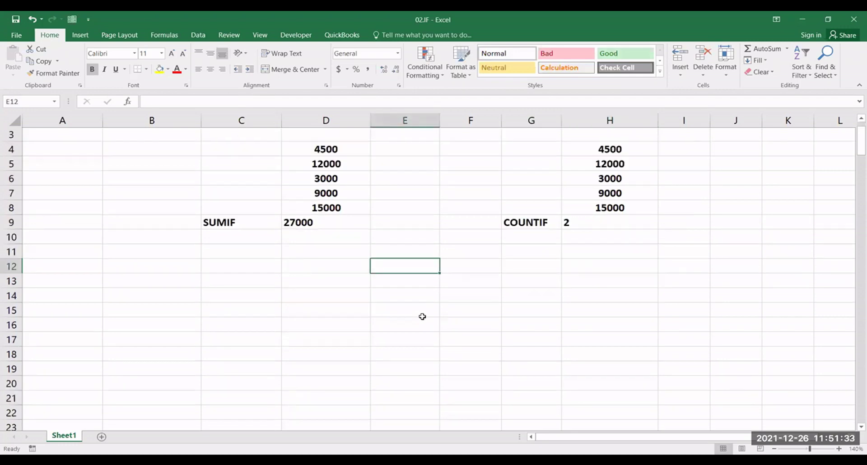
scroll(423, 317, "down", 8)
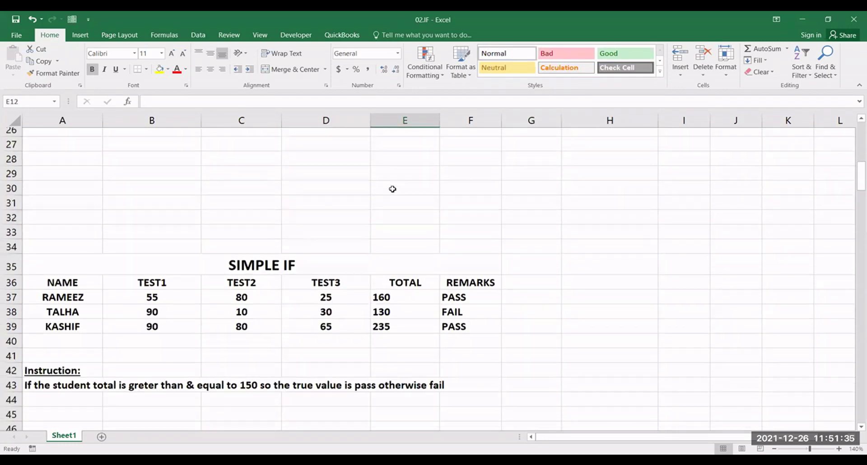
scroll(392, 189, "down", 3)
left_click_drag(392, 189, 490, 231)
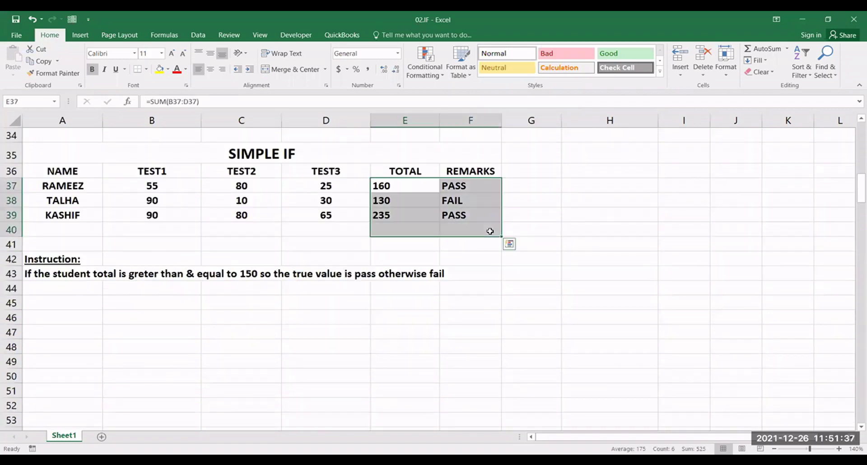
key("Delete")
left_click(531, 273)
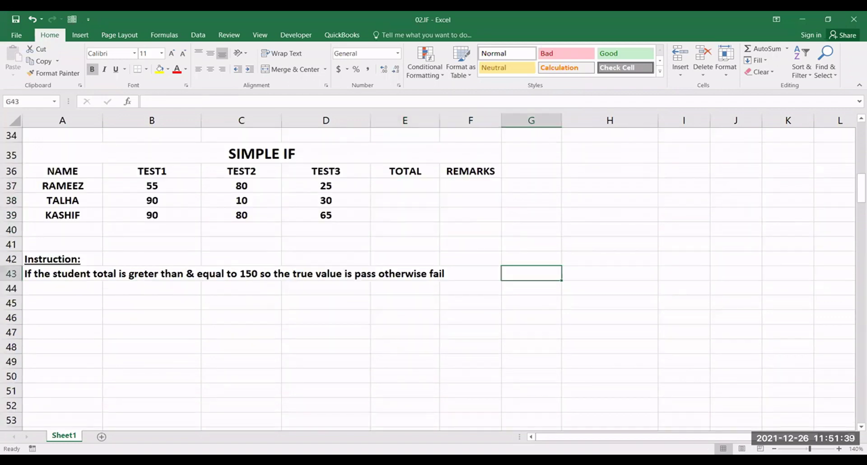
Step: Adjust the widths of columns B to F, narrowing the three test columns and widening TOTAL and REMARKS
scroll(434, 198, "up", 2)
left_click(440, 195)
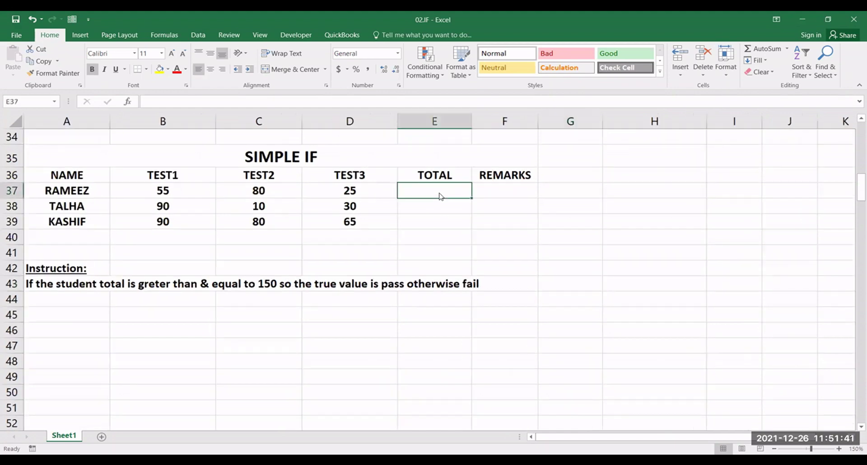
left_click(199, 123)
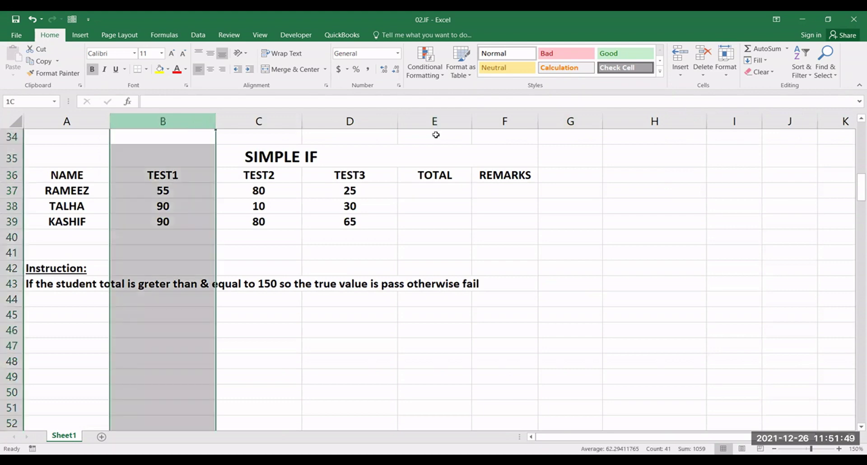
Step: Enter =SUM(B37:D37) in cell E37 and fill it down to E39 to total each student's tests
left_click(447, 191)
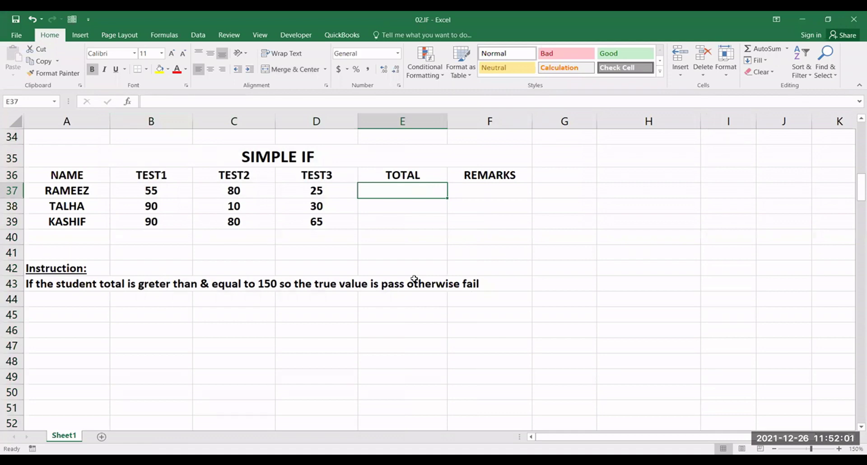
type("=")
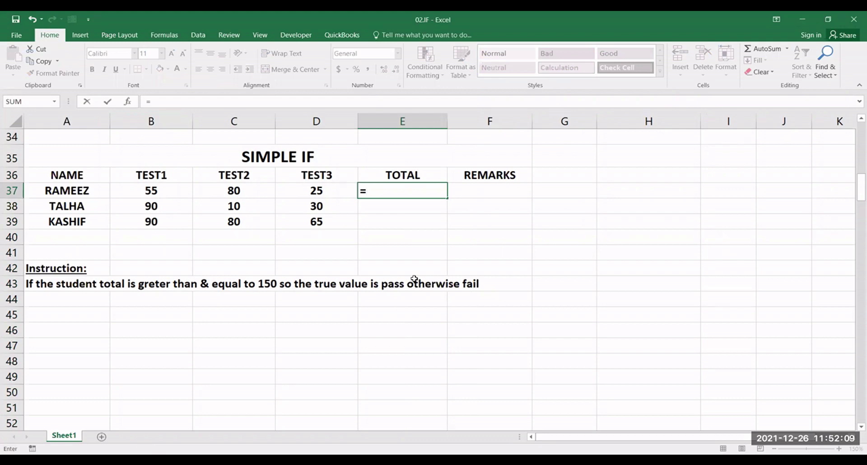
type("SUM(")
left_click(171, 187)
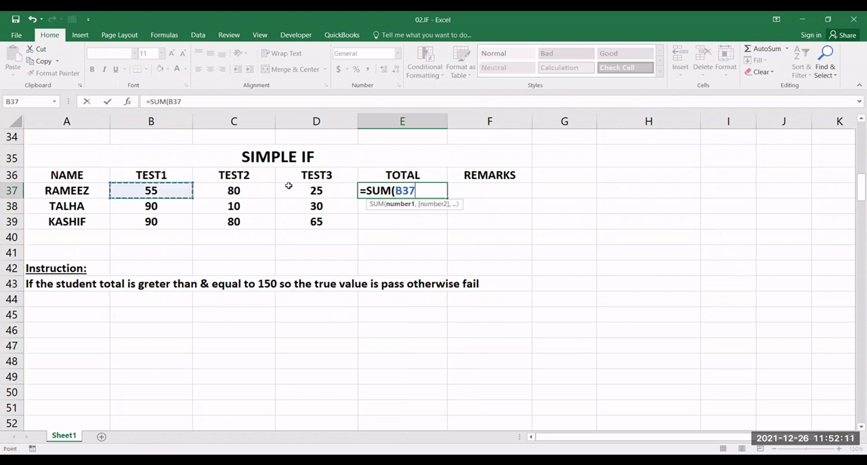
left_click_drag(171, 188, 289, 185)
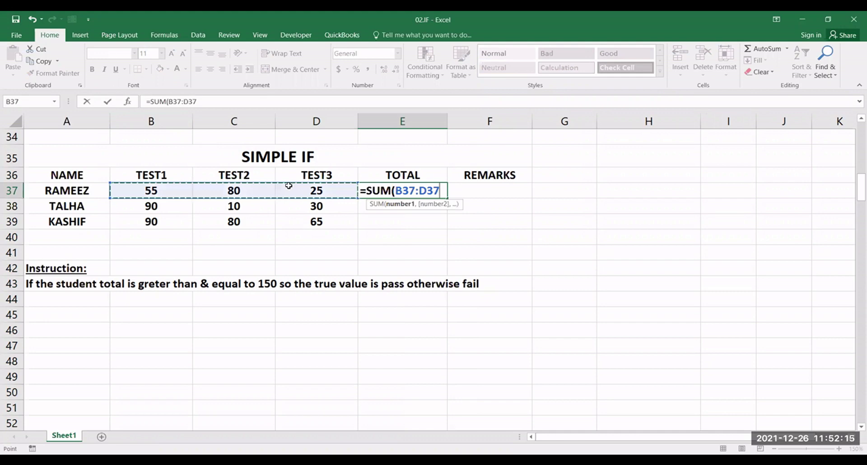
type(")")
key("Return")
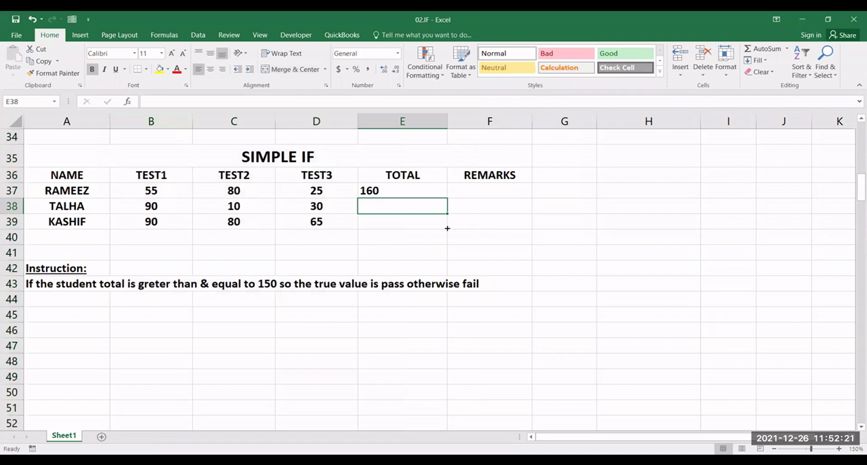
left_click_drag(447, 199, 447, 228)
Step: Enter =IF(E37>=150,"PASS","FAIL") in cell F37 to grade the first student's total
key("Right")
type("=")
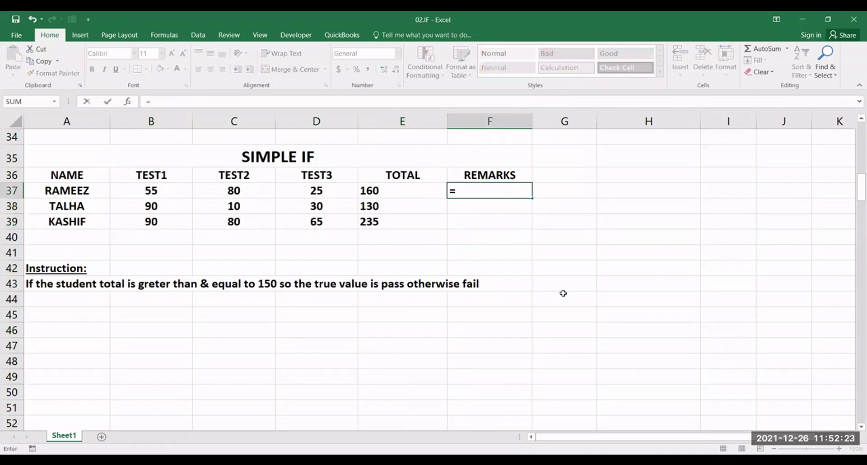
type("IF(")
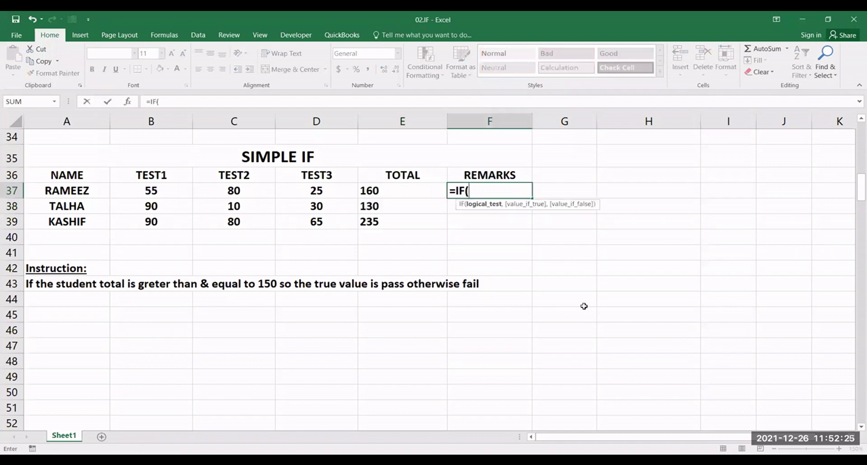
key("Left")
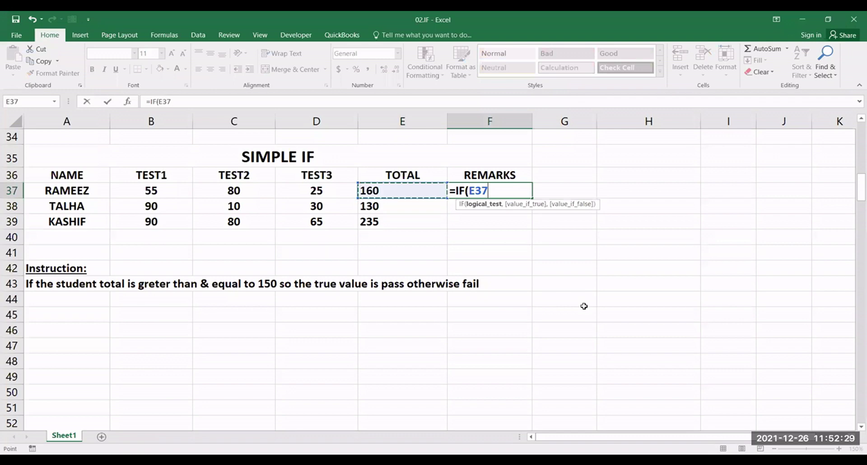
type(">=150,\"PASS")
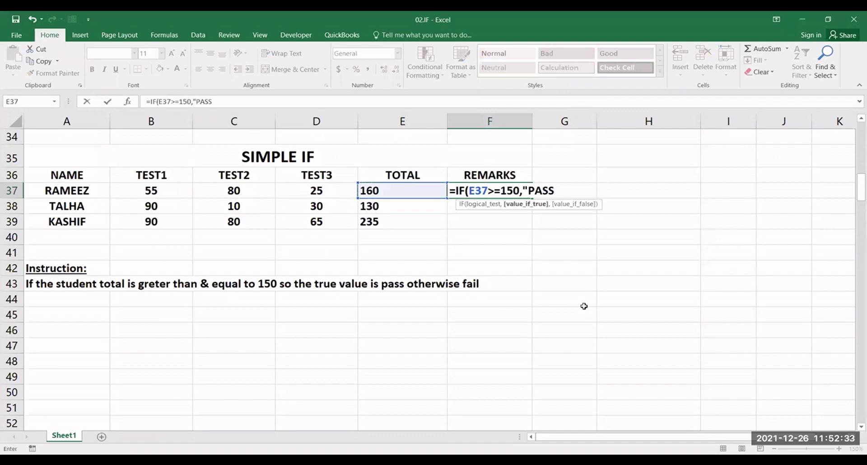
type("\",\"FAIL\")")
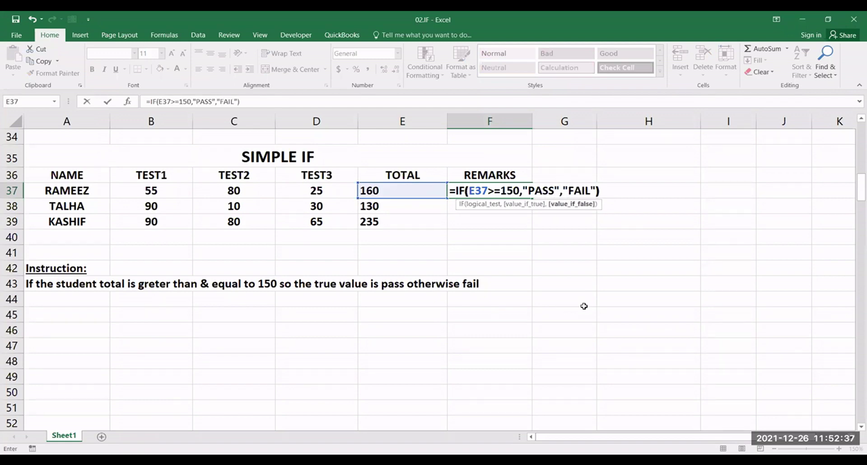
key("Return")
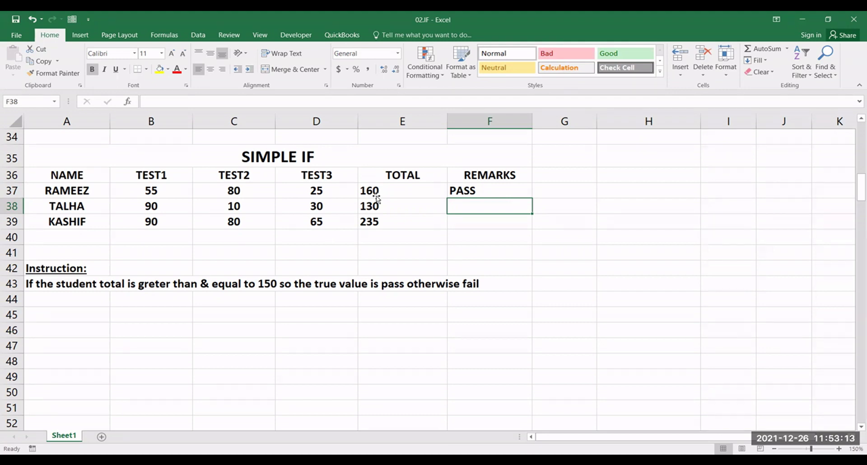
Step: Review the IF formula in cell F37, covering its E37>=150 test and its PASS and FAIL values, and close it without changes
left_click(498, 182)
double_click(498, 186)
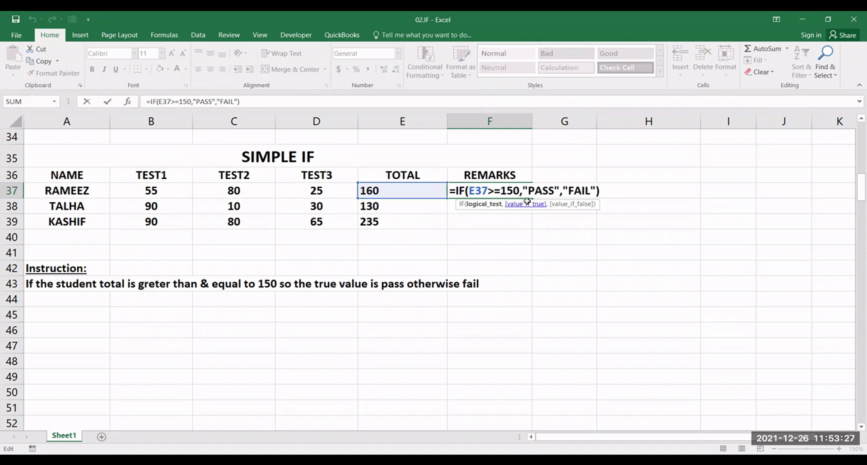
key("ctrl+Return")
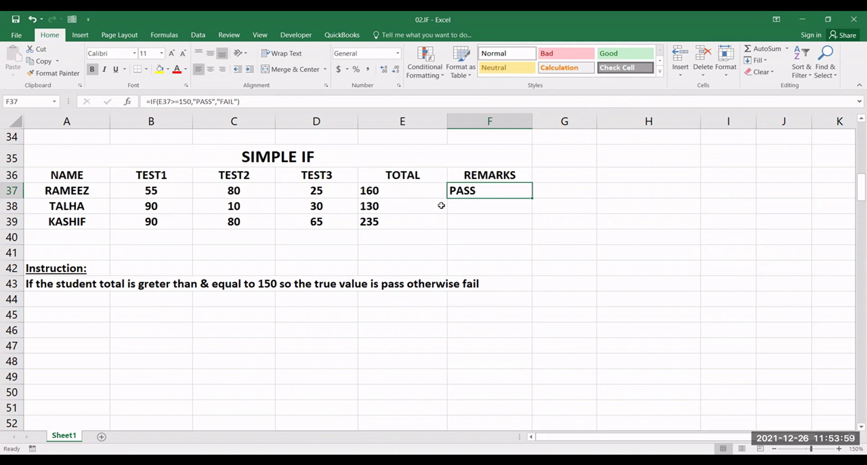
double_click(468, 190)
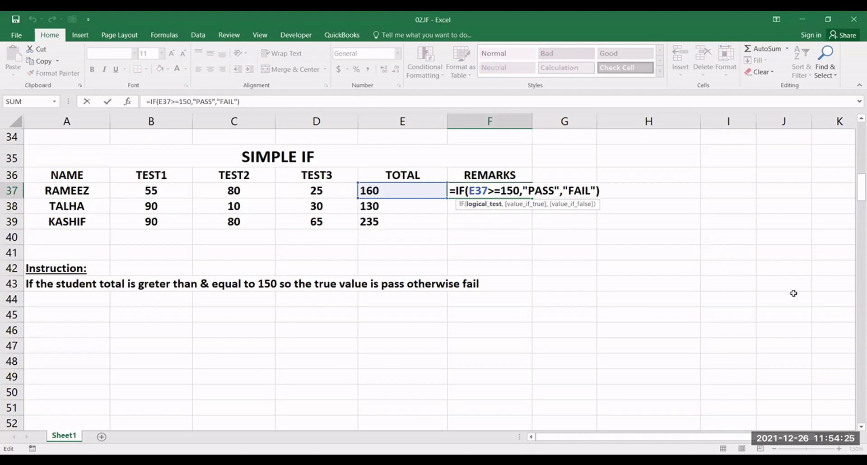
left_click(851, 387)
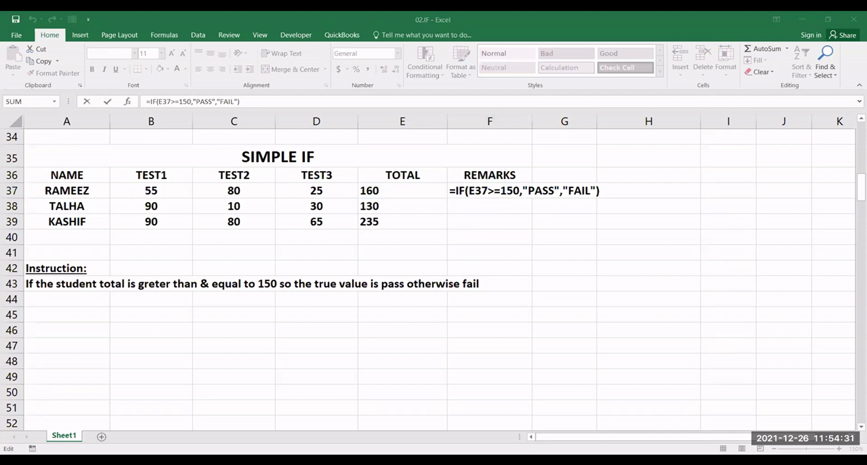
left_click(472, 192)
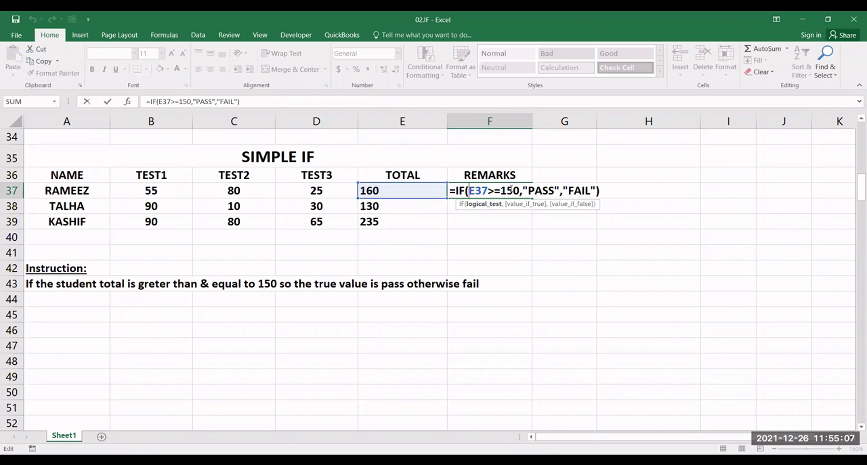
left_click_drag(468, 190, 505, 192)
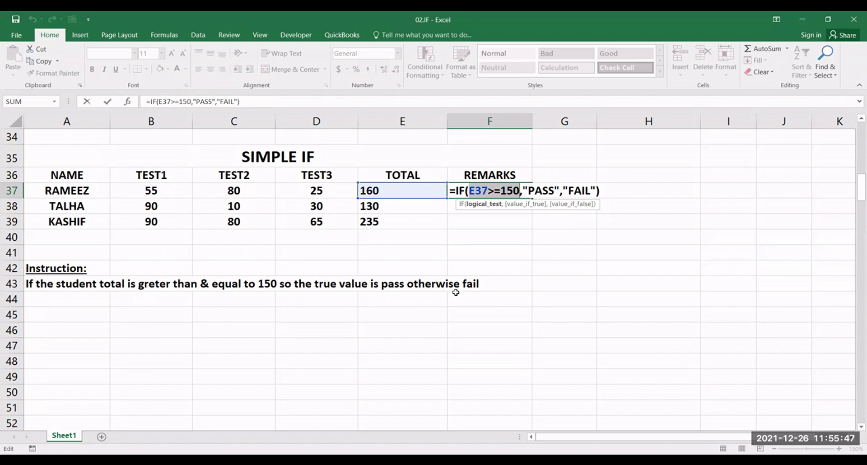
left_click(582, 190)
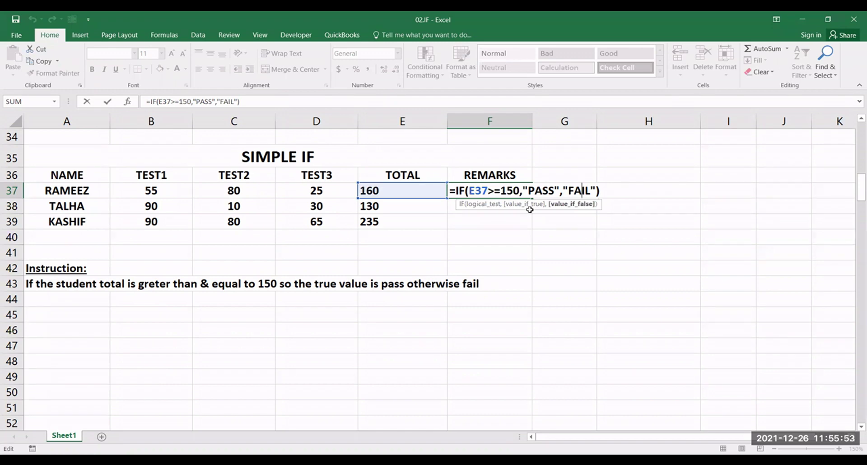
key("Return")
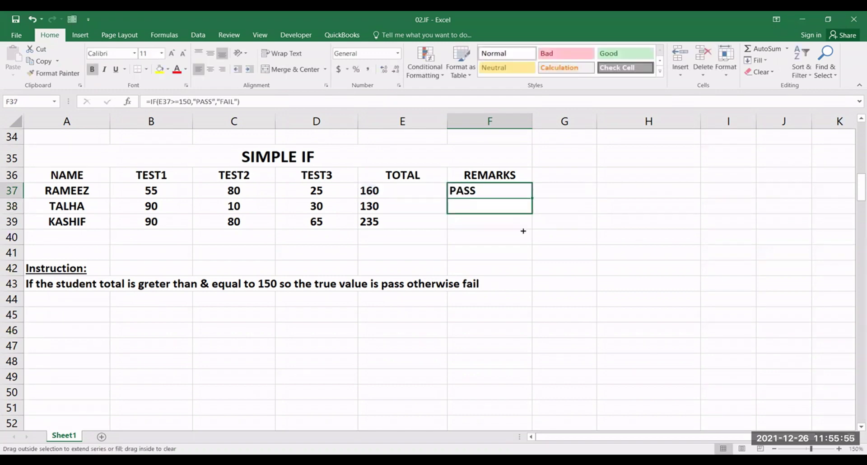
Step: Fill the IF formula from cell F37 down to F39 to complete the REMARKS column
left_click_drag(522, 230, 522, 230)
left_click(523, 230)
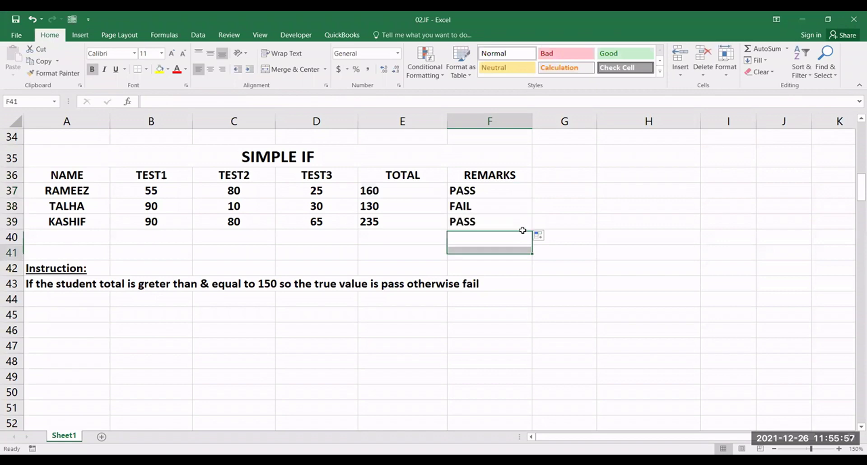
key("Down")
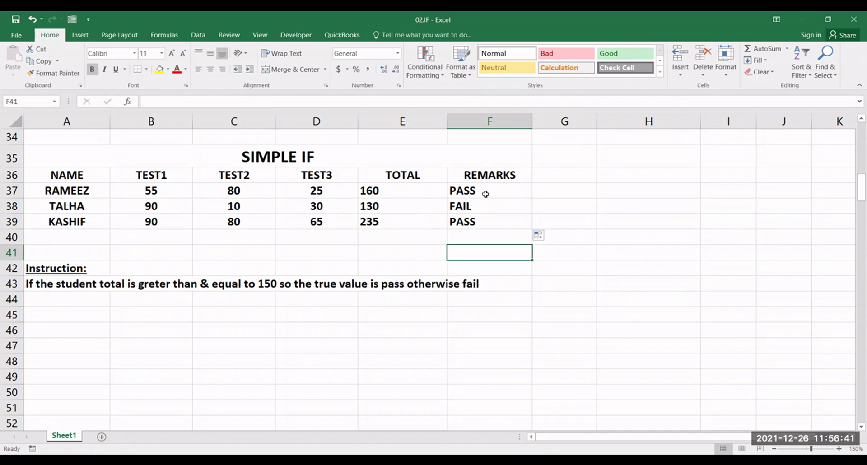
Step: Examine the IF formula in cell F37 again, focusing on the cell reference, the >= operator and the 150 threshold, and close it without changes
double_click(509, 190)
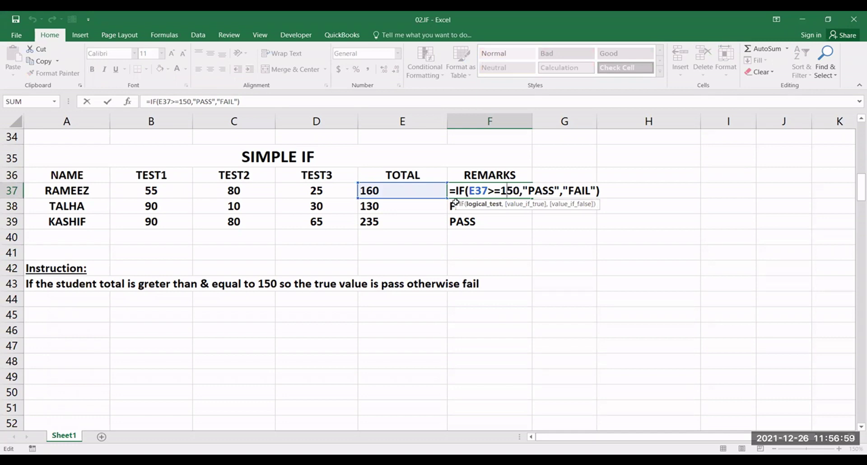
key("Escape")
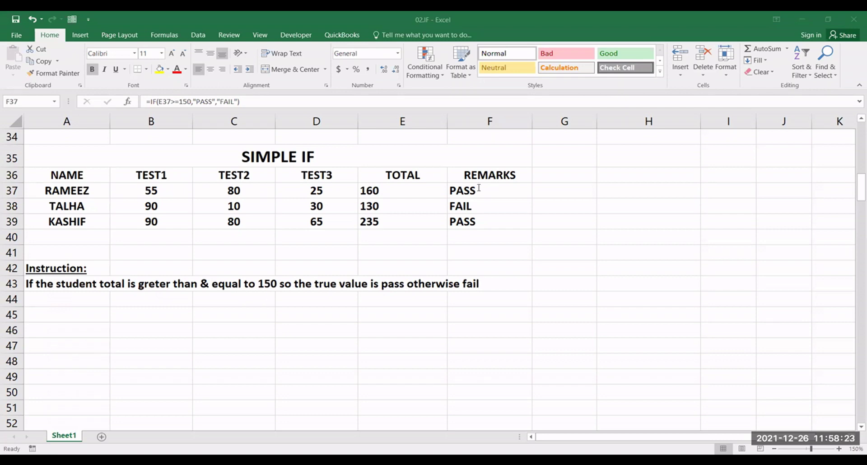
key("F2")
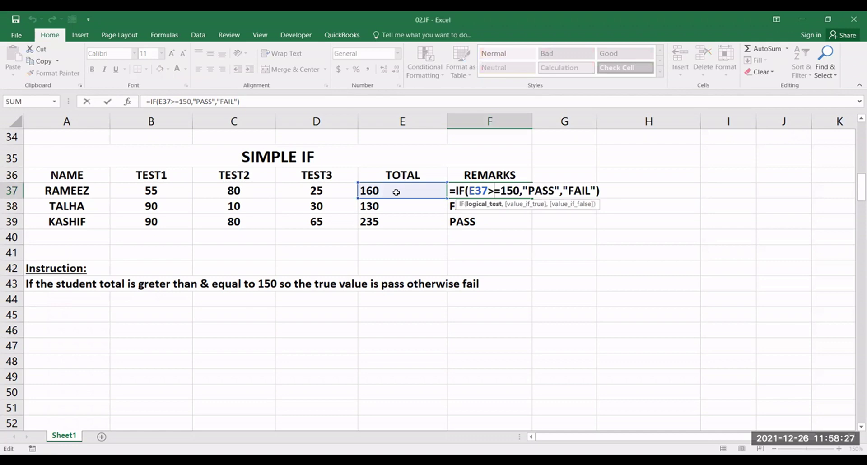
double_click(519, 190)
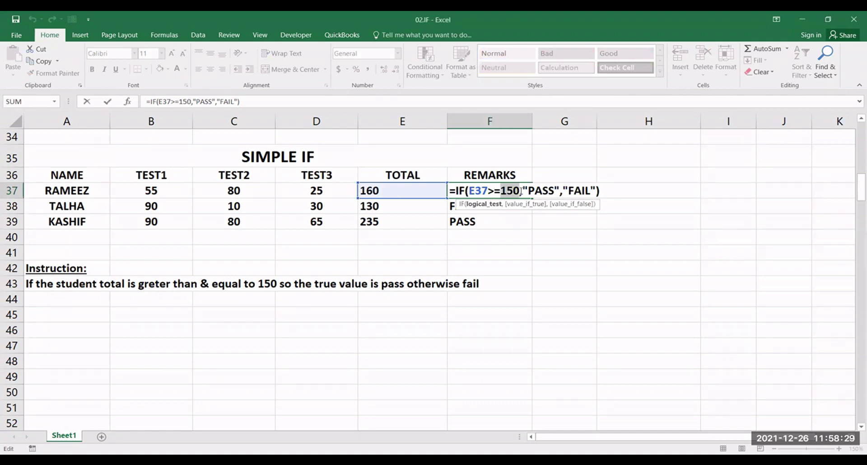
left_click_drag(521, 191, 529, 159)
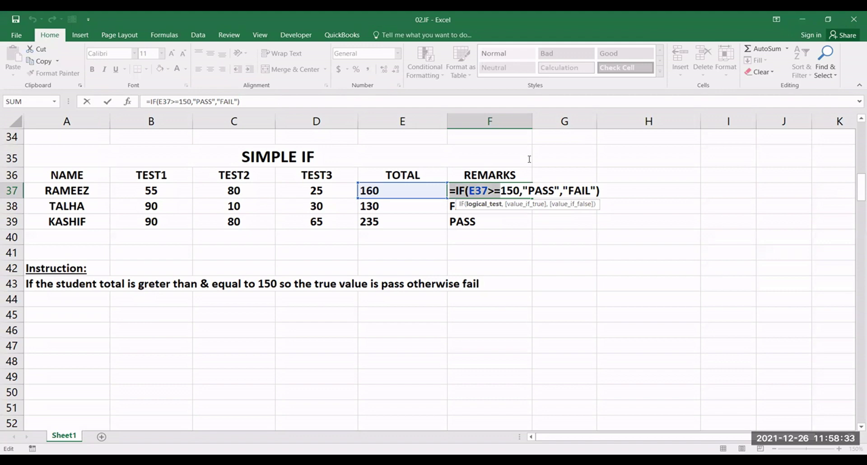
left_click(510, 190)
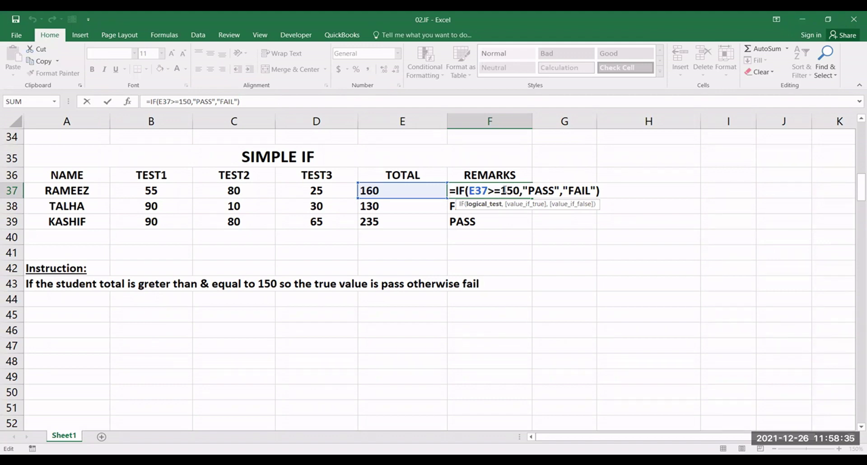
left_click_drag(500, 190, 524, 192)
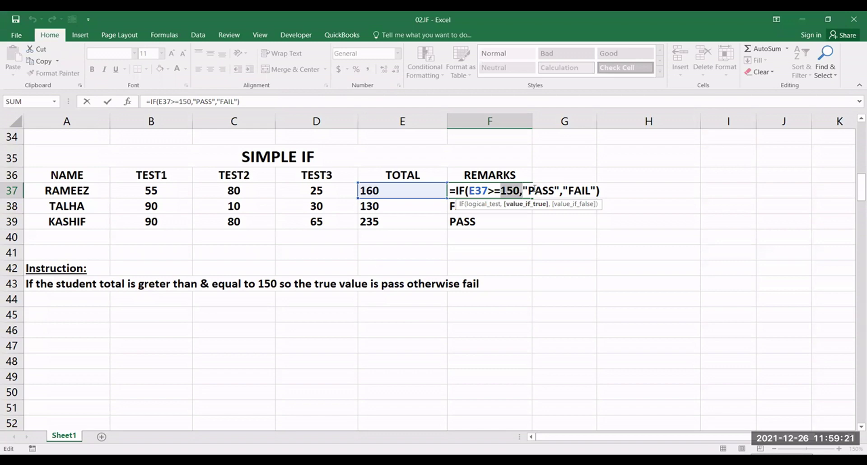
key("Return")
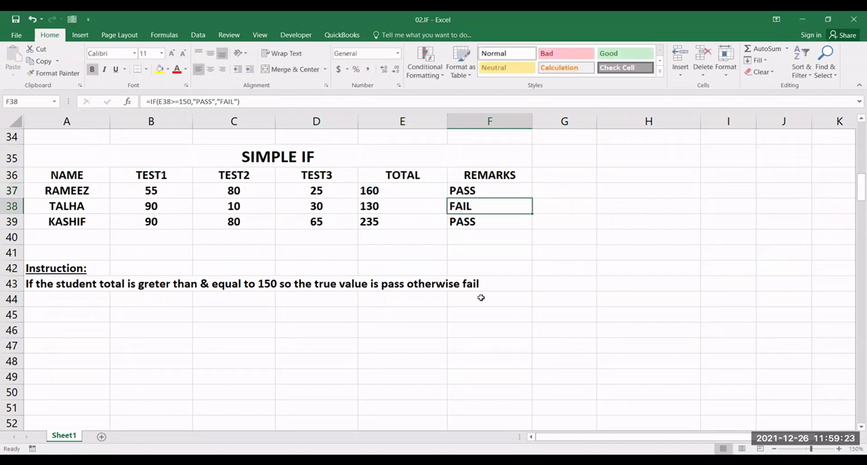